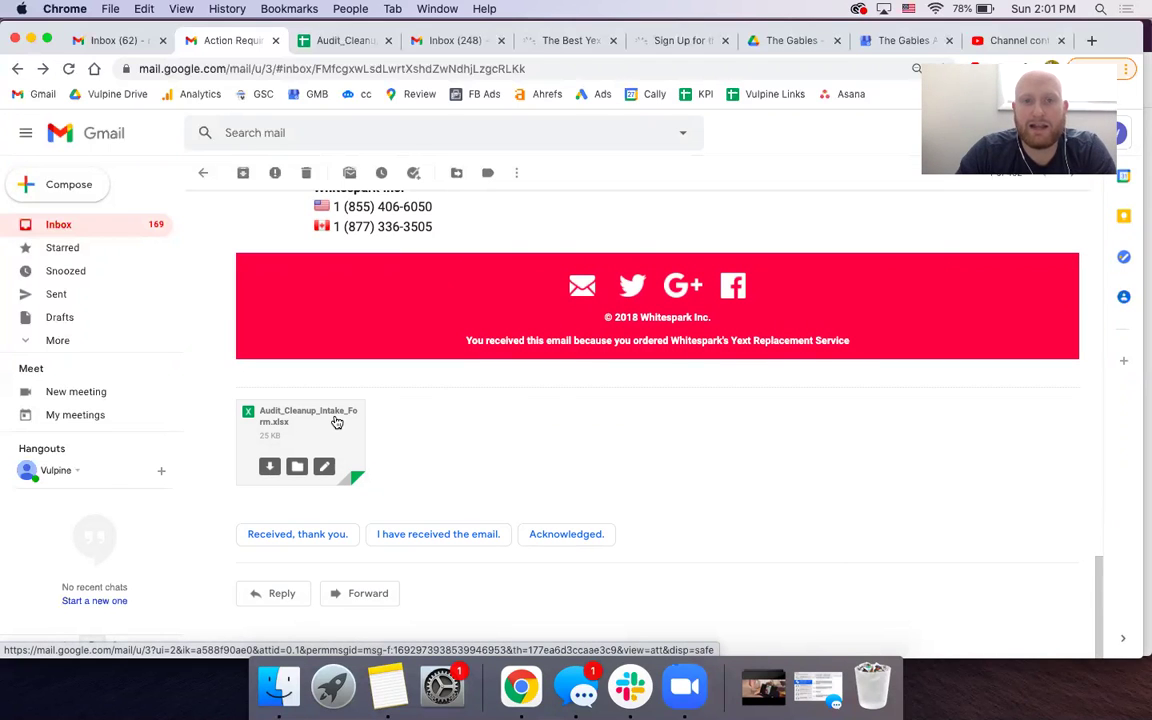
- Switch from Gmail to the Audit_Cleanup_Intake_Form spreadsheet tab
{"action": "left_click", "coordinate": [333, 46]}
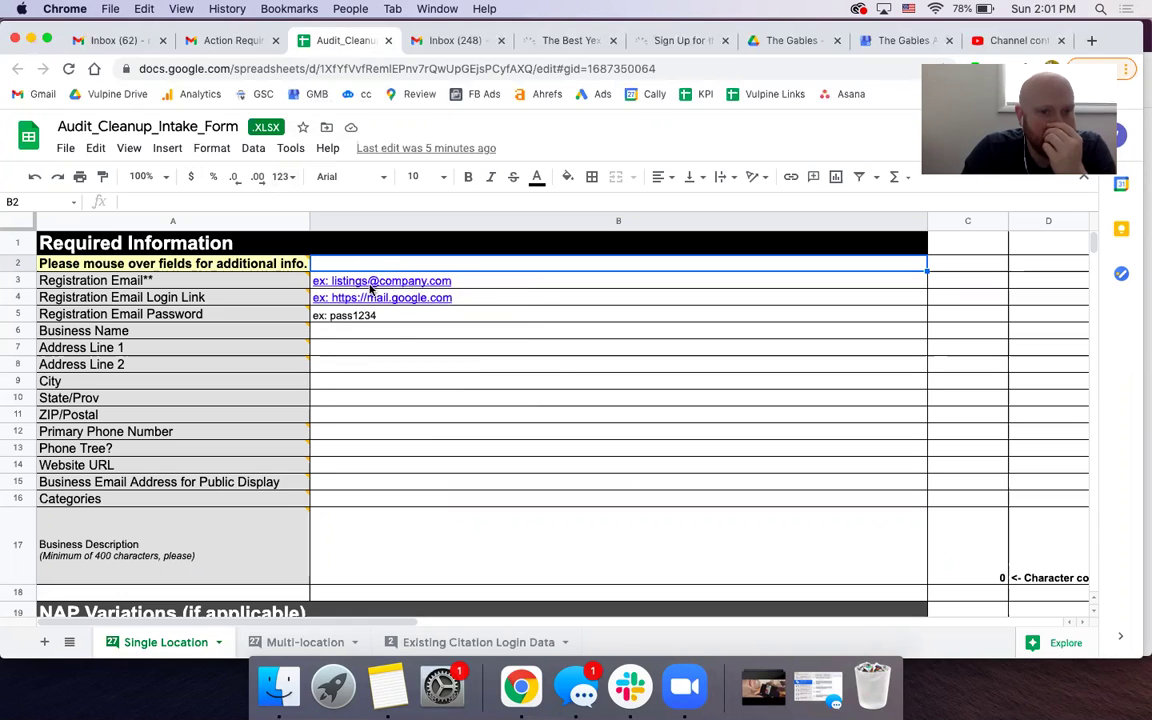
- Select answer cell B3 and expand the Registration Email note recommending a dedicated citation email
{"action": "left_click", "coordinate": [600, 287]}
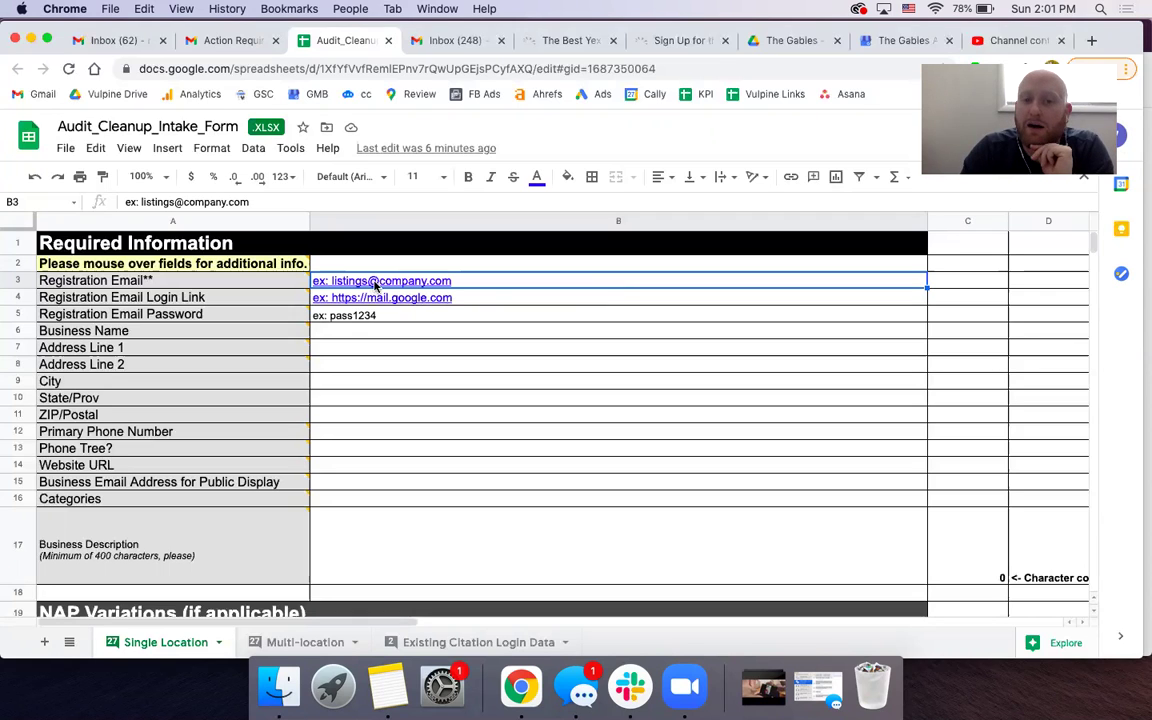
{"action": "mouse_move", "coordinate": [276, 285]}
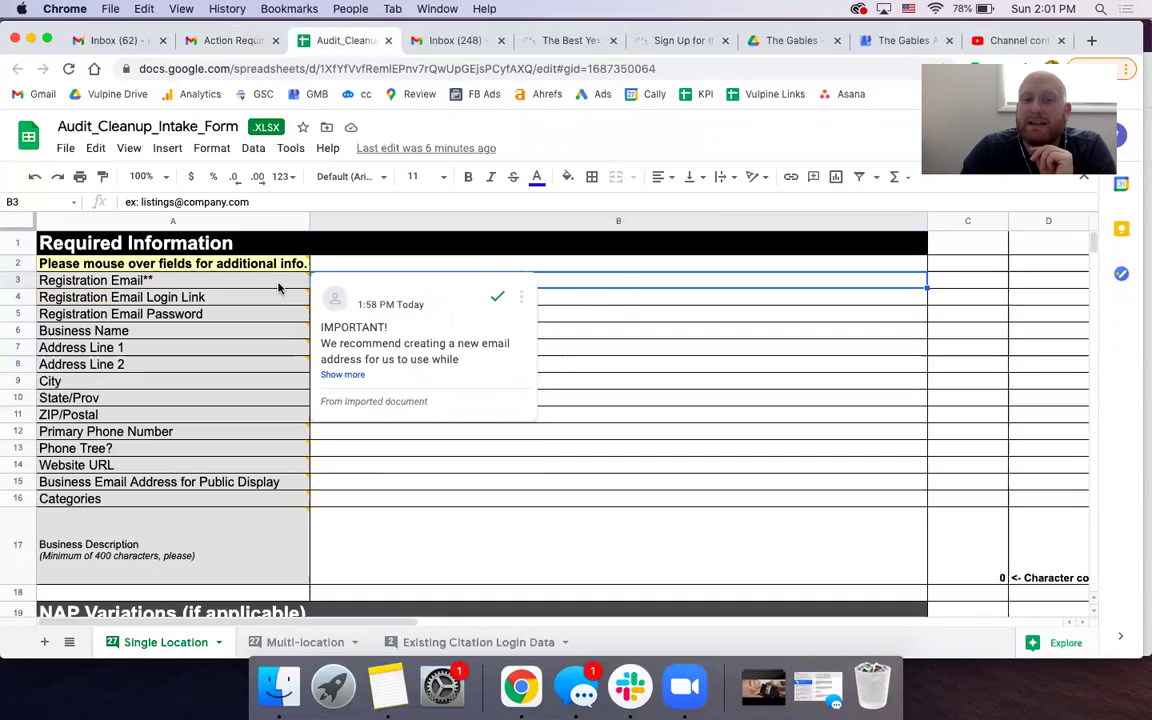
{"action": "left_click", "coordinate": [343, 375]}
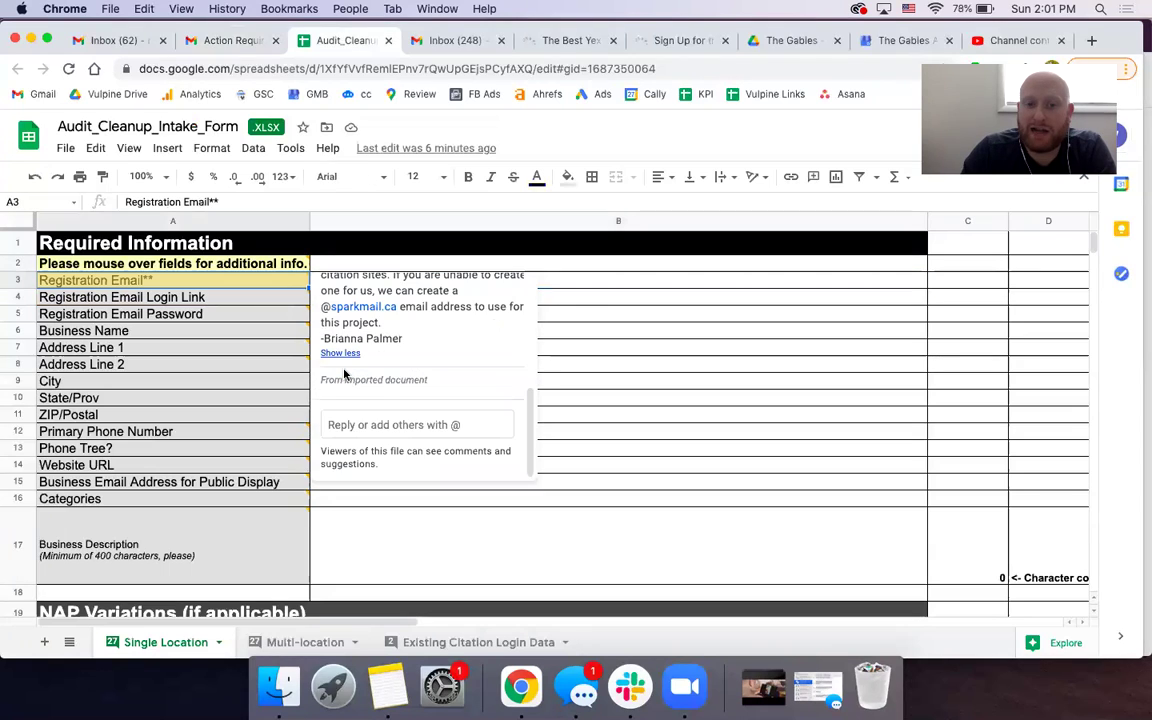
- Scroll through the expanded Registration Email note and the password guidance
{"action": "scroll", "coordinate": [400, 320], "scroll_direction": "up", "scroll_amount": 2}
{"action": "scroll", "coordinate": [404, 318], "scroll_direction": "up", "scroll_amount": 2}
{"action": "mouse_move", "coordinate": [364, 404]}
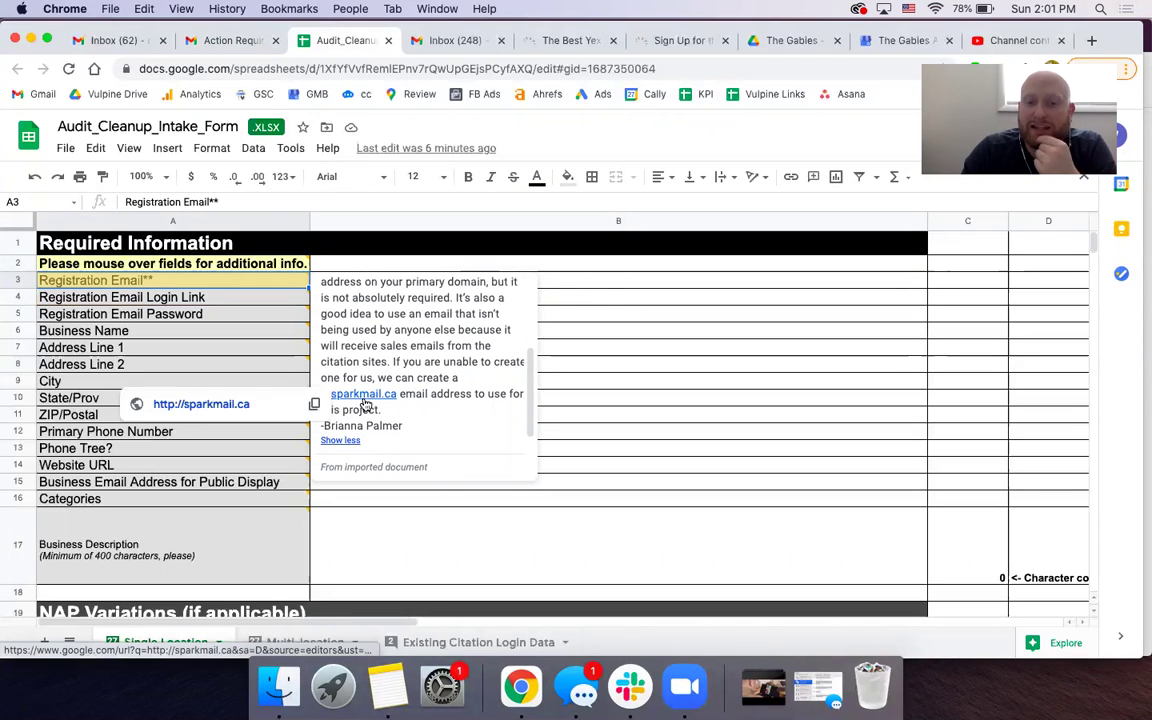
{"action": "scroll", "coordinate": [447, 363], "scroll_direction": "up", "scroll_amount": 3}
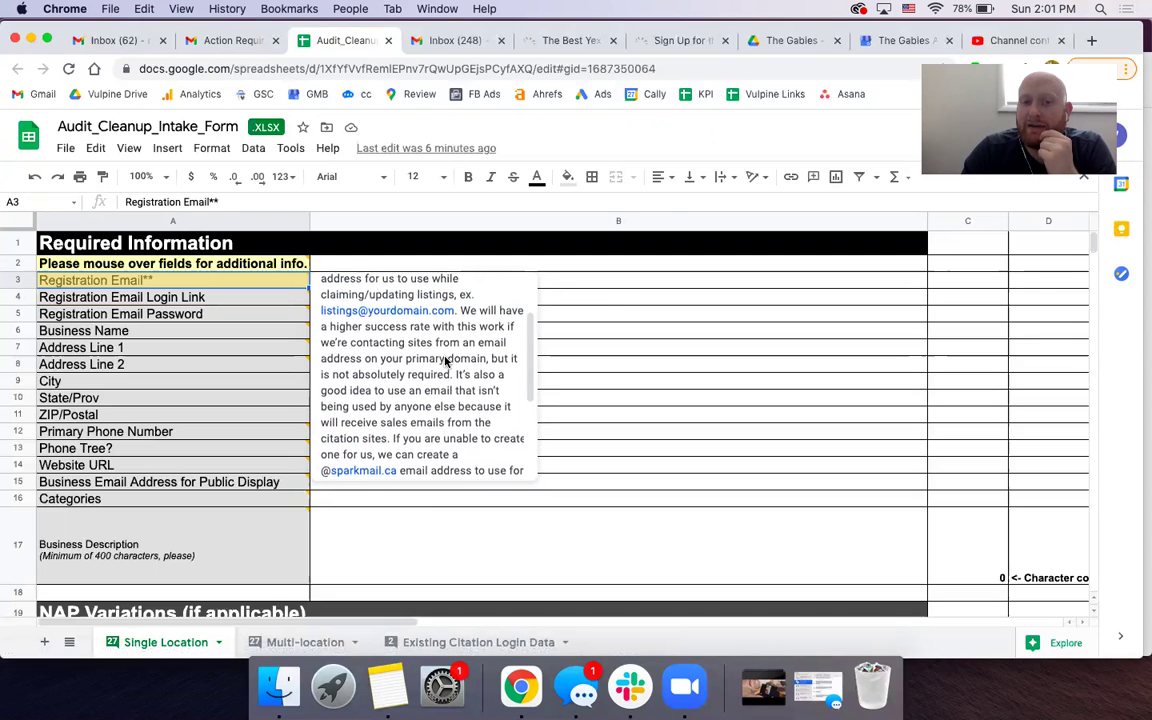
{"action": "scroll", "coordinate": [447, 363], "scroll_direction": "up", "scroll_amount": 2}
{"action": "scroll", "coordinate": [447, 363], "scroll_direction": "down", "scroll_amount": 2}
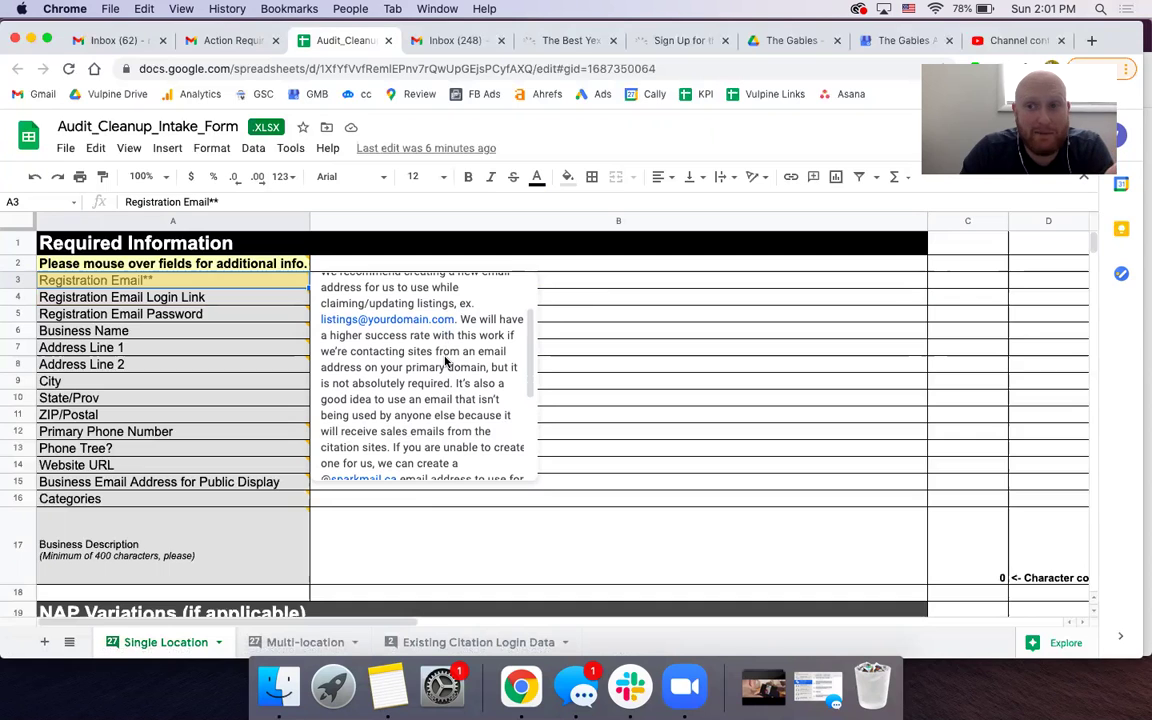
{"action": "scroll", "coordinate": [447, 363], "scroll_direction": "down", "scroll_amount": 2}
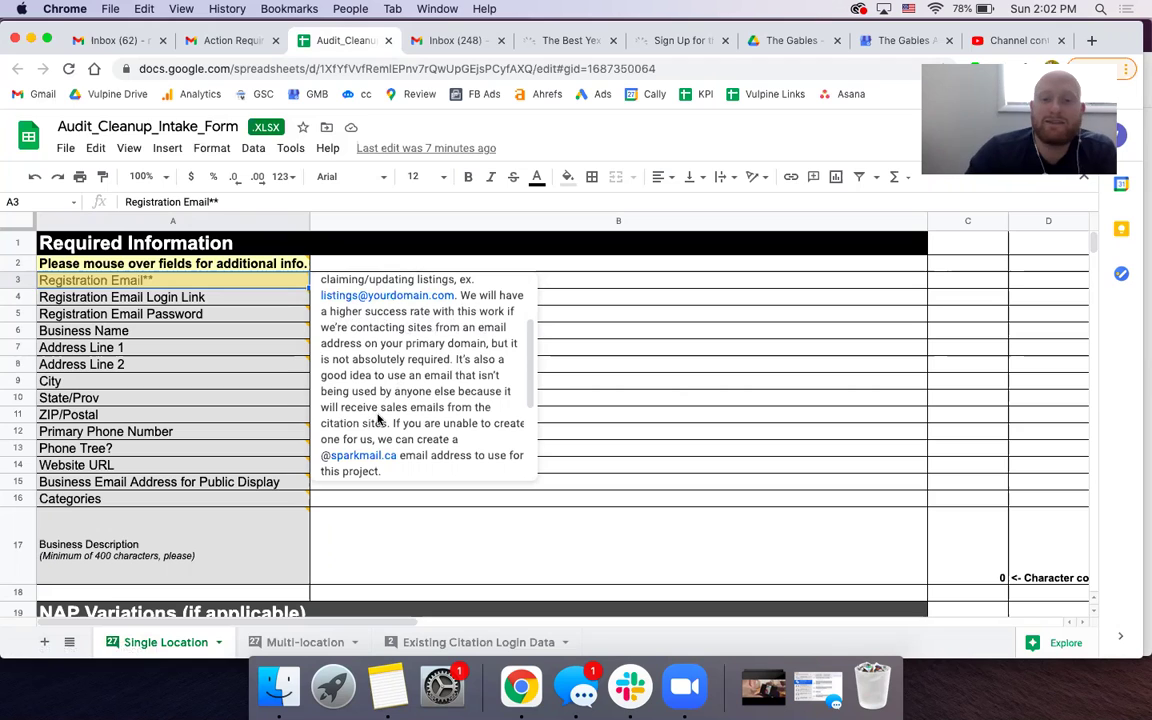
{"action": "mouse_move", "coordinate": [372, 458]}
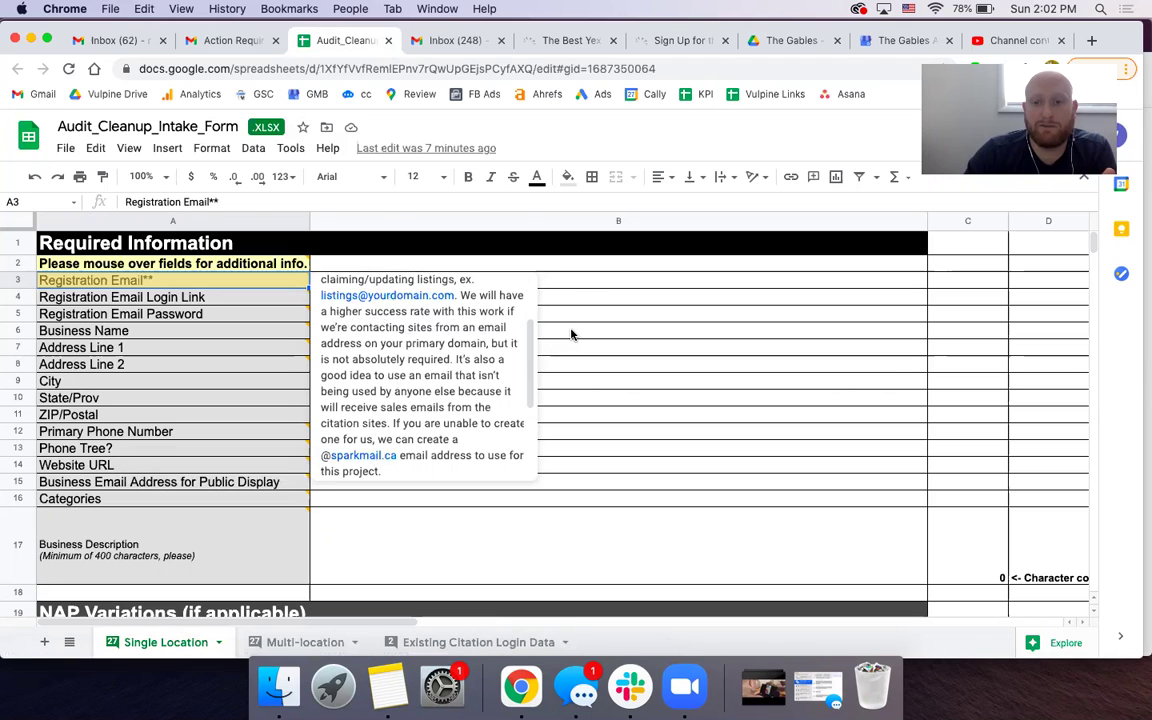
- Dismiss the note, review the Business Name note, and settle on answer cell B6
{"action": "left_click", "coordinate": [330, 331]}
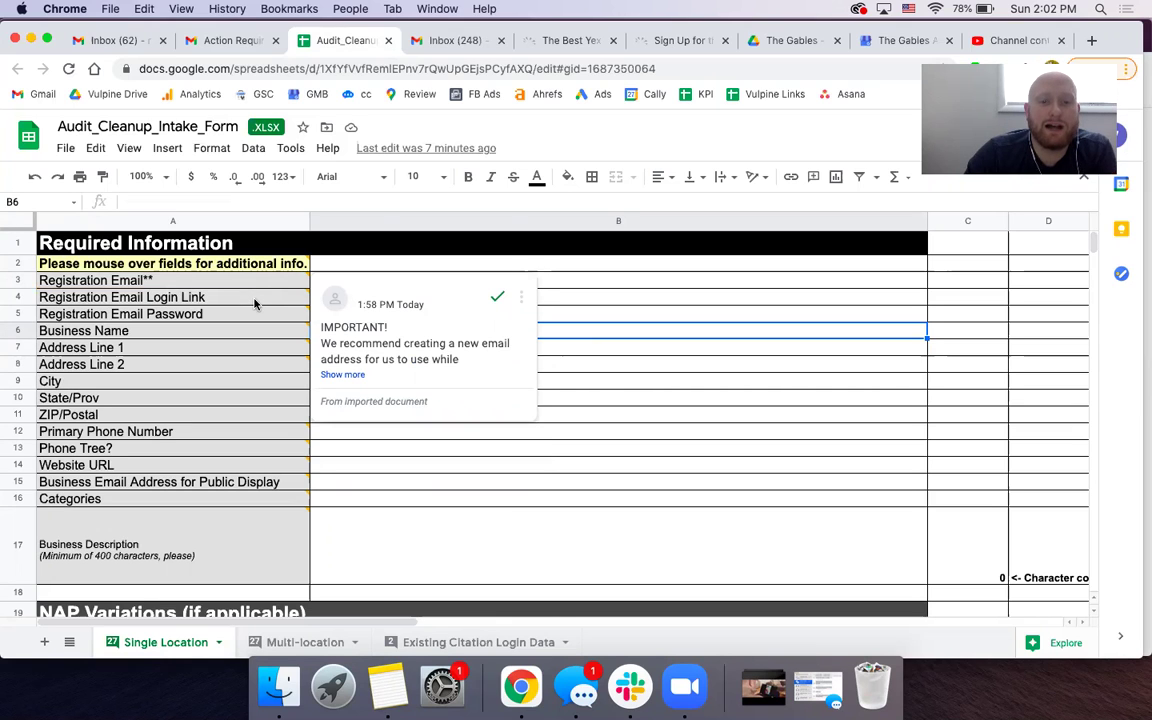
{"action": "mouse_move", "coordinate": [241, 318]}
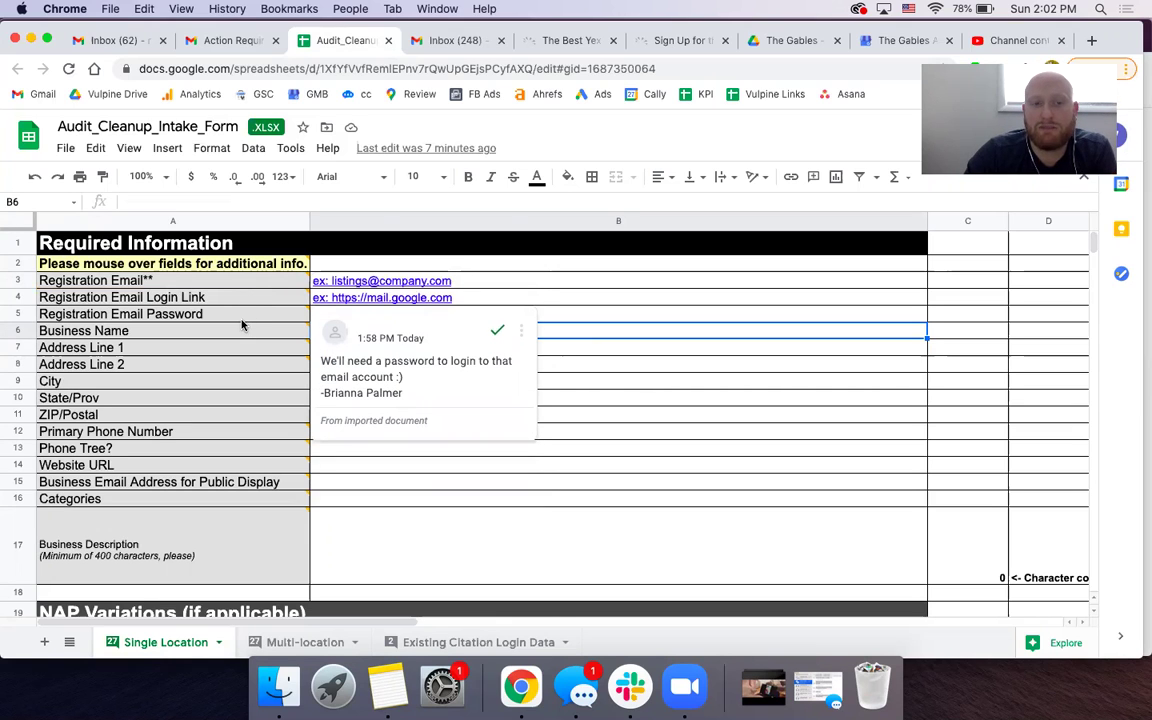
{"action": "left_click", "coordinate": [211, 333]}
{"action": "left_click", "coordinate": [646, 349]}
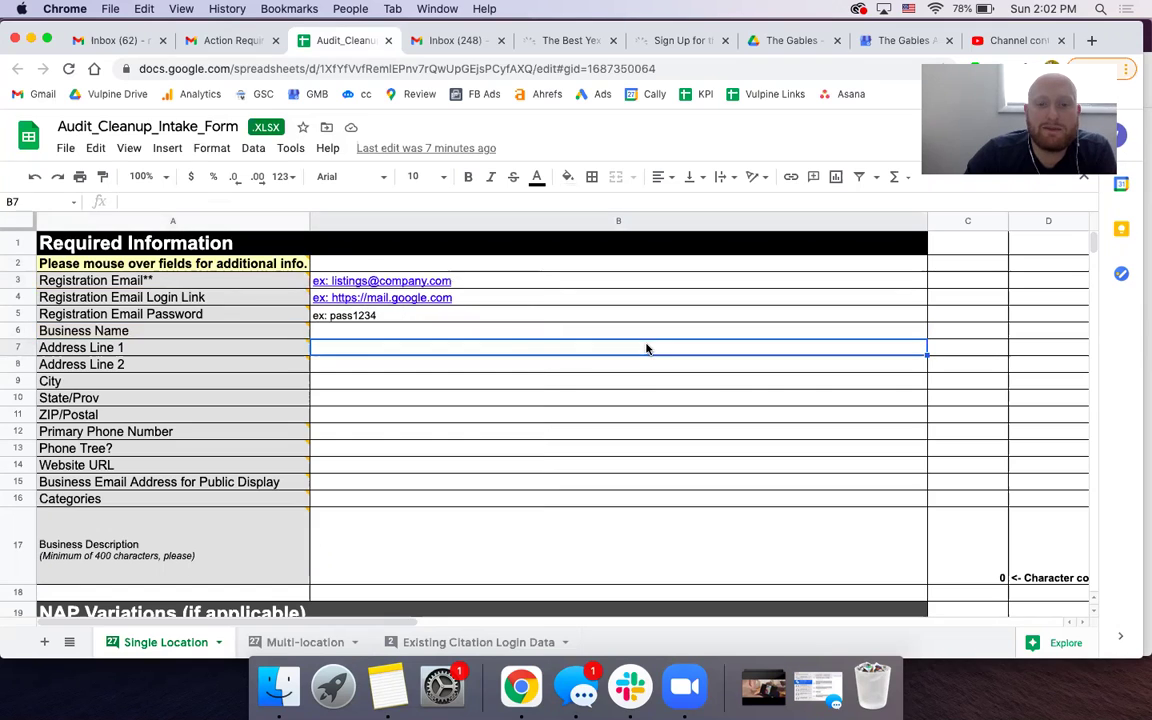
{"action": "left_click", "coordinate": [467, 331]}
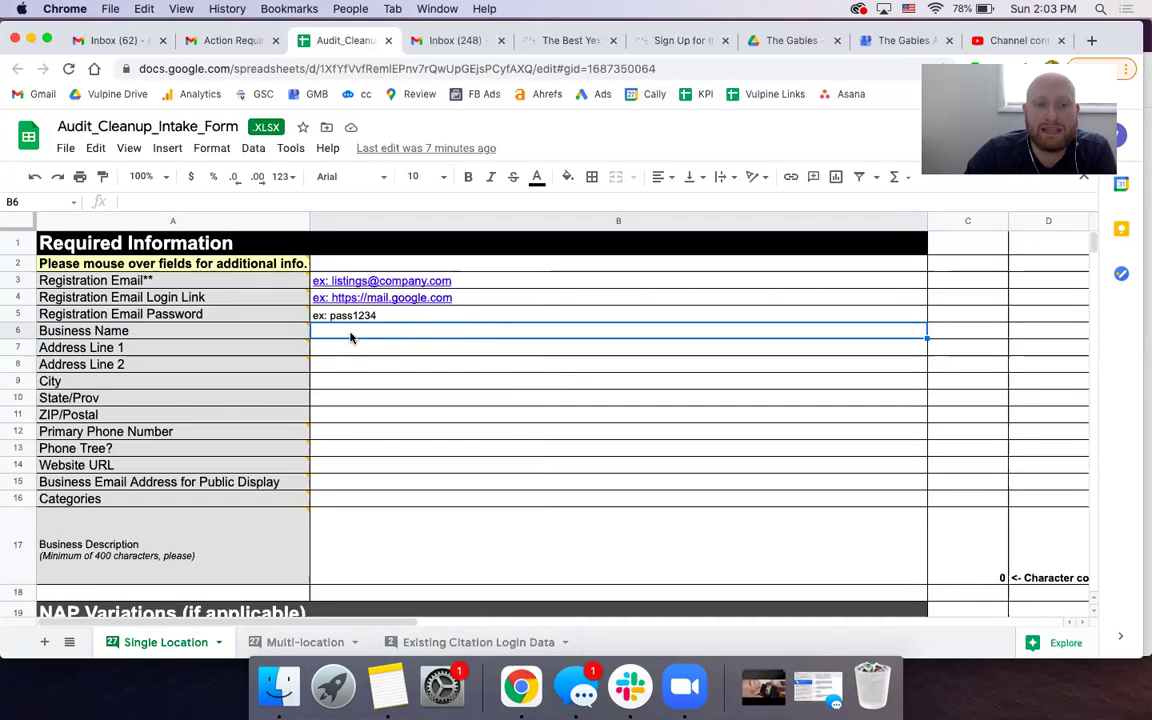
{"action": "left_click", "coordinate": [291, 334]}
{"action": "left_click", "coordinate": [604, 334]}
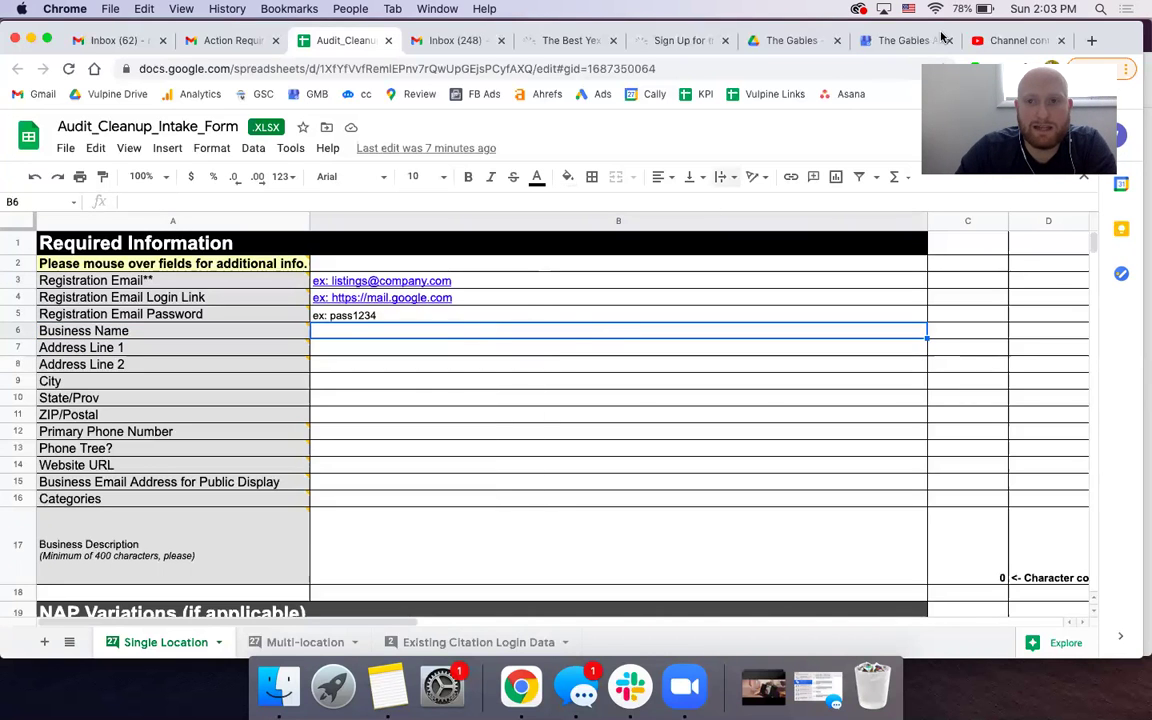
{"action": "left_click", "coordinate": [925, 40]}
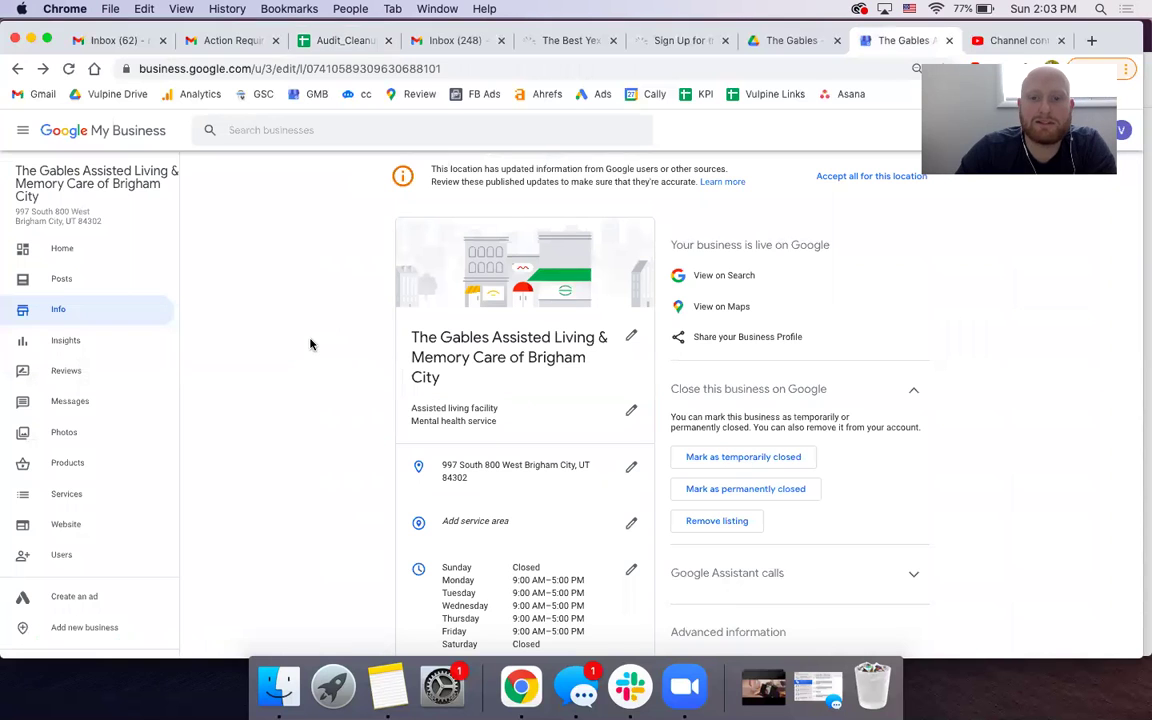
- Copy The Gables listing name from Google My Business and paste it as values into B6
{"action": "left_click", "coordinate": [515, 363]}
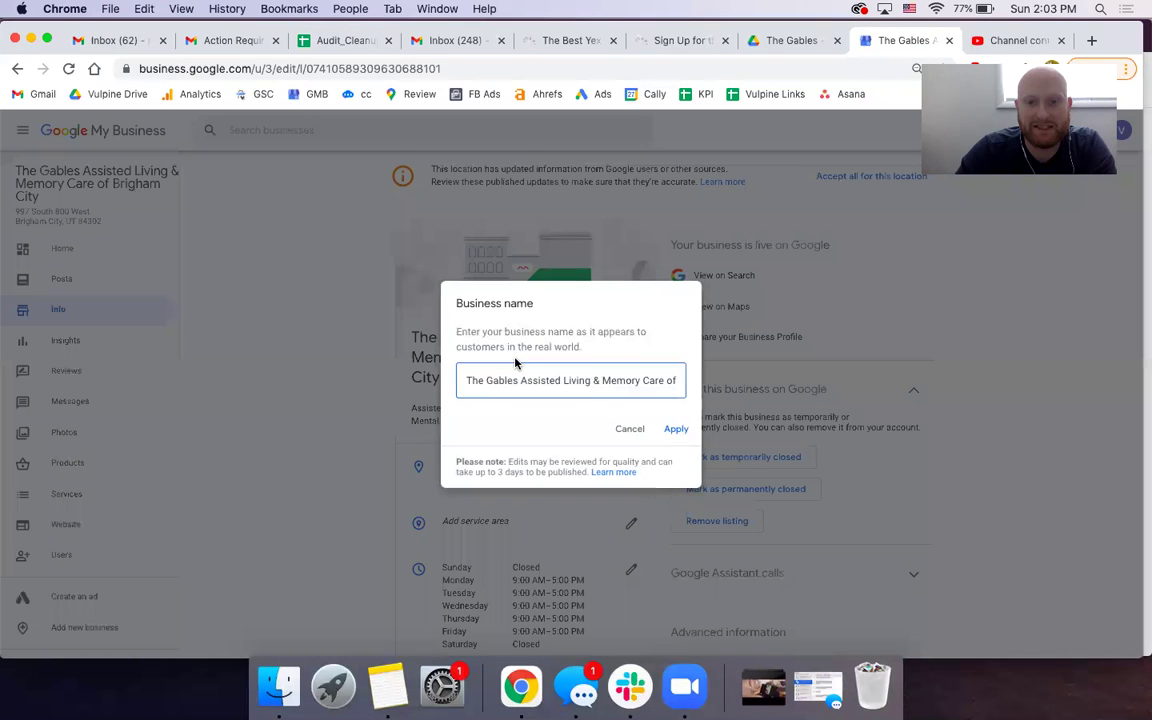
{"action": "triple_click", "coordinate": [510, 379]}
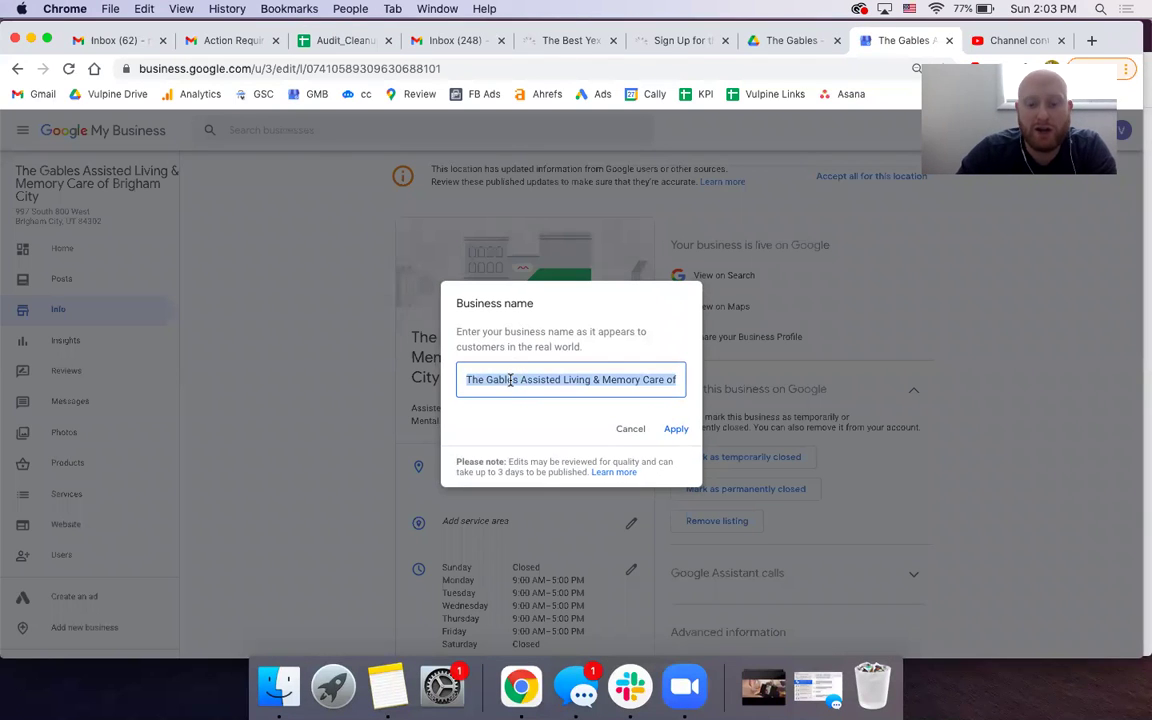
{"action": "left_click", "coordinate": [338, 42]}
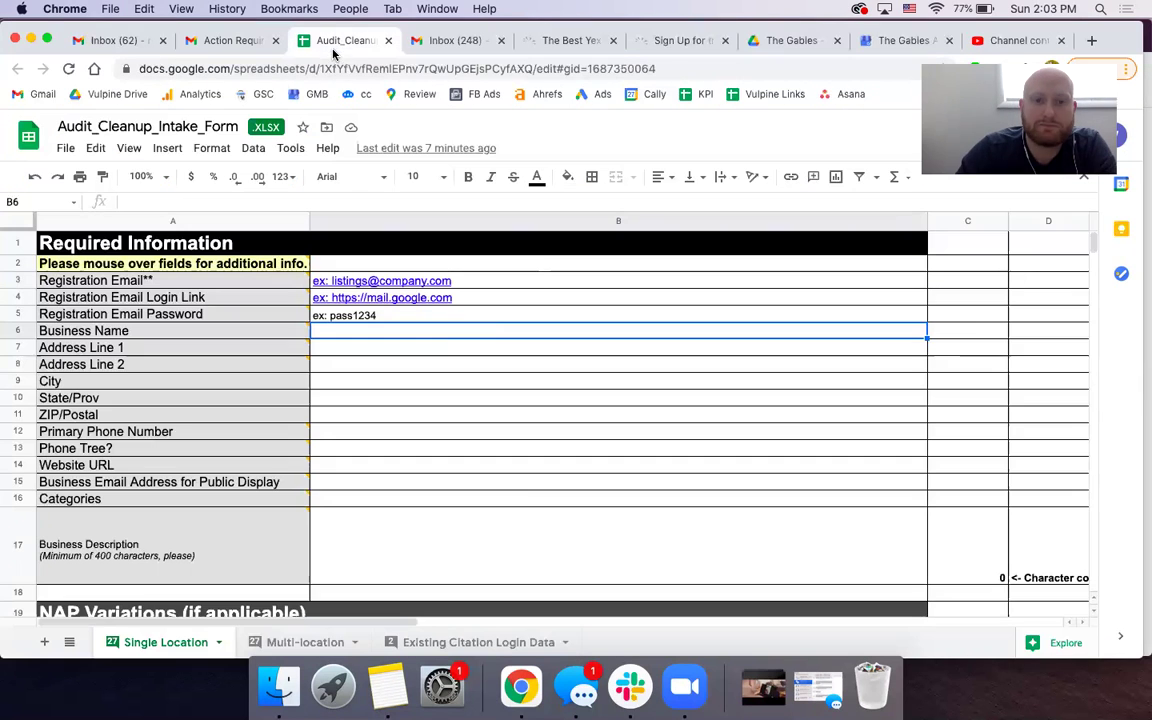
{"action": "right_click", "coordinate": [330, 330]}
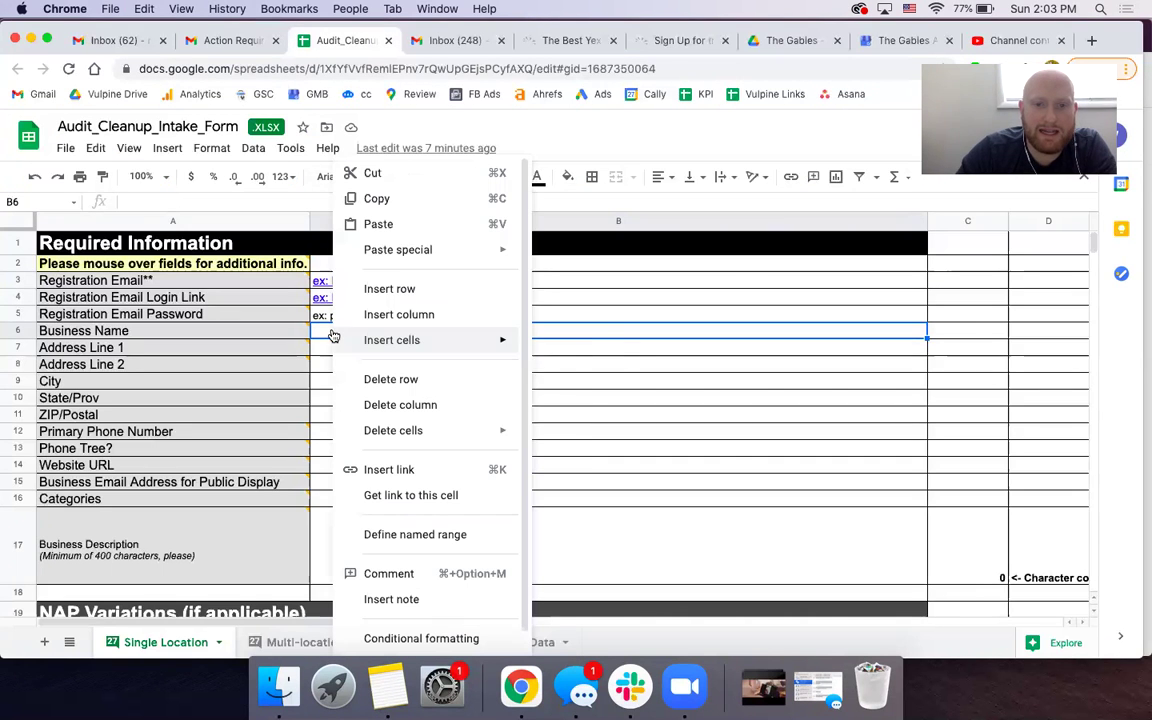
{"action": "mouse_move", "coordinate": [411, 249]}
{"action": "left_click", "coordinate": [596, 257]}
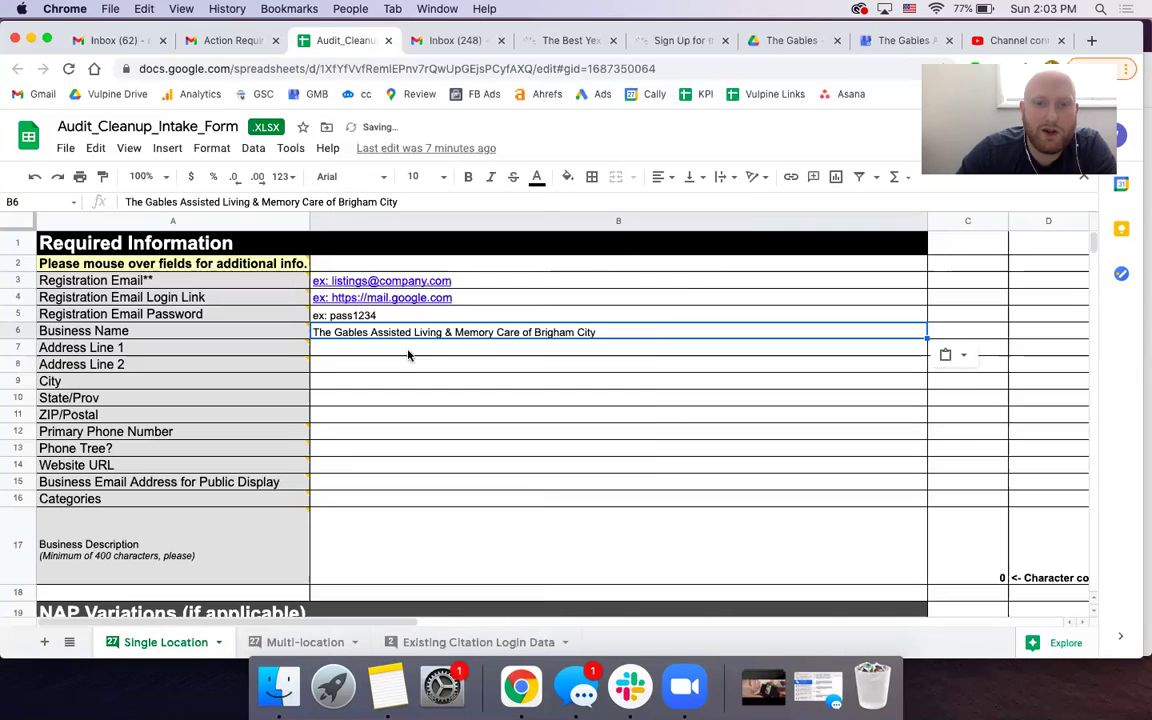
{"action": "left_click", "coordinate": [375, 353]}
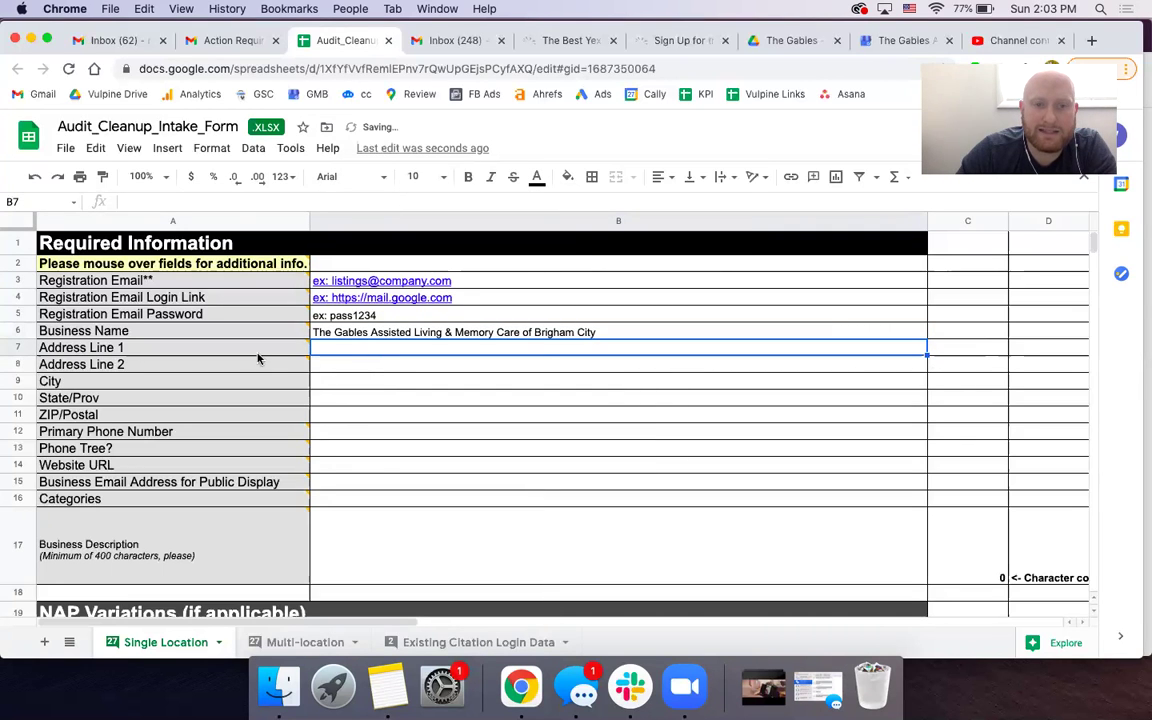
{"action": "mouse_move", "coordinate": [253, 357]}
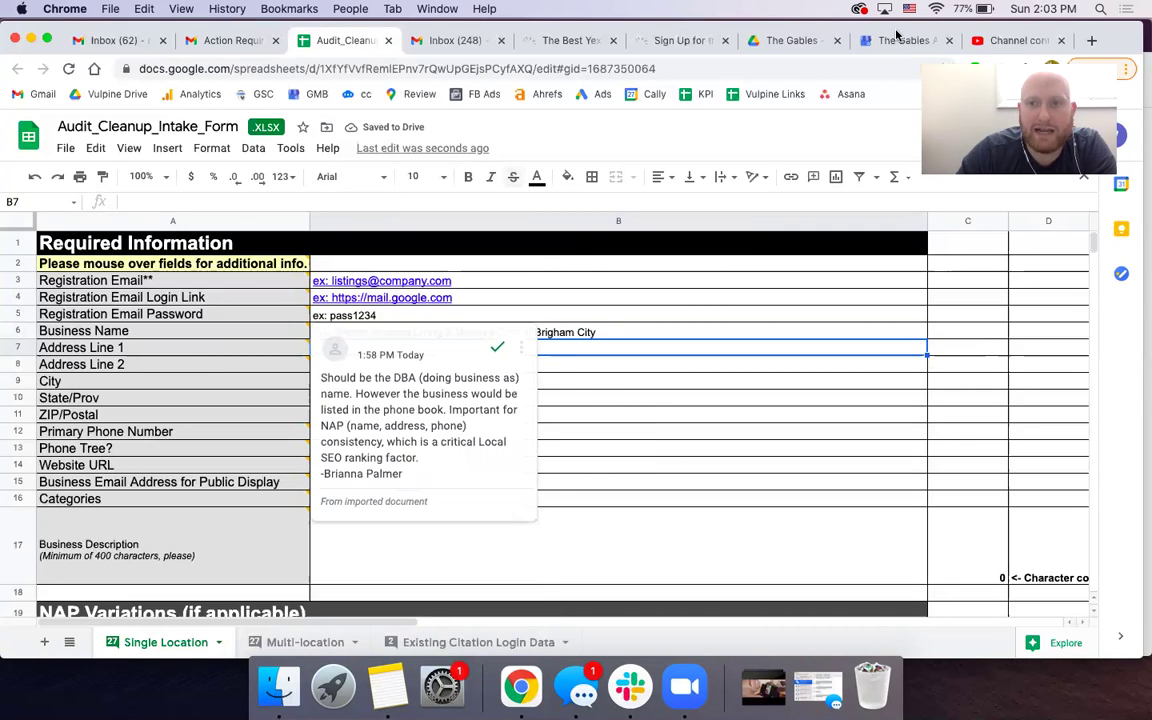
{"action": "left_click", "coordinate": [881, 45]}
{"action": "left_click", "coordinate": [631, 429]}
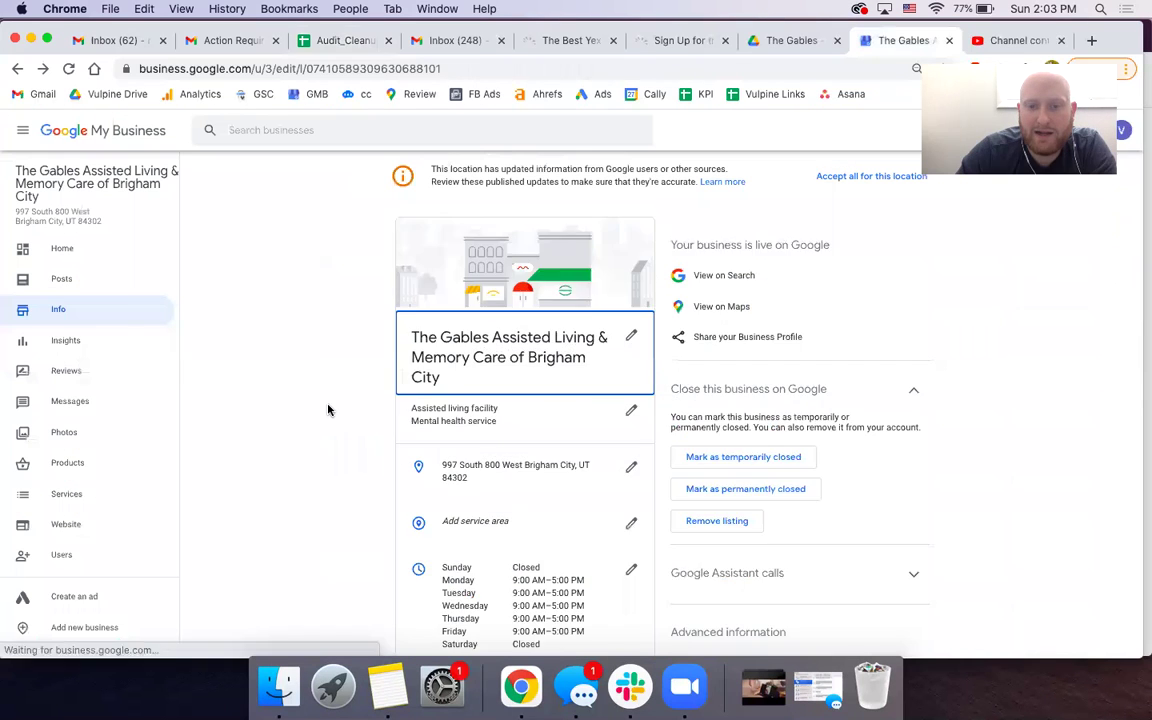
- Paste the listing's full street address as plain values into Address Line 1 (B7)
{"action": "scroll", "coordinate": [350, 395], "scroll_direction": "down", "scroll_amount": 2}
{"action": "left_click_drag", "start_coordinate": [470, 375], "coordinate": [443, 366]}
{"action": "key", "text": "super+c"}
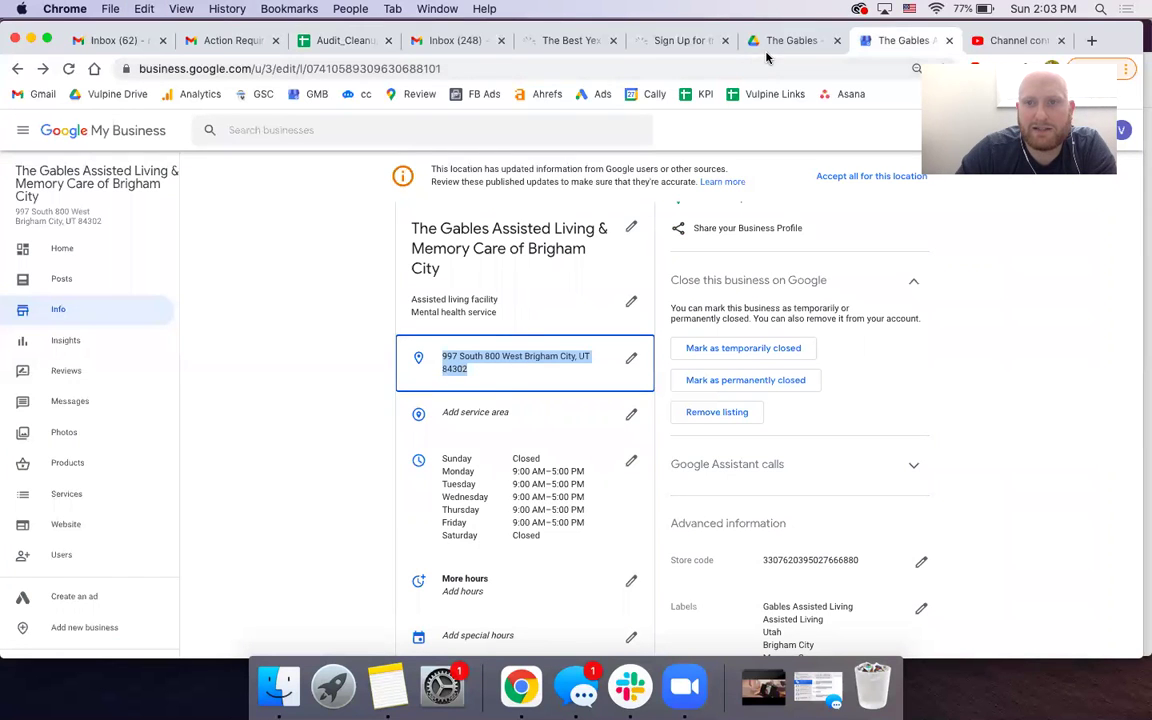
{"action": "left_click", "coordinate": [315, 46]}
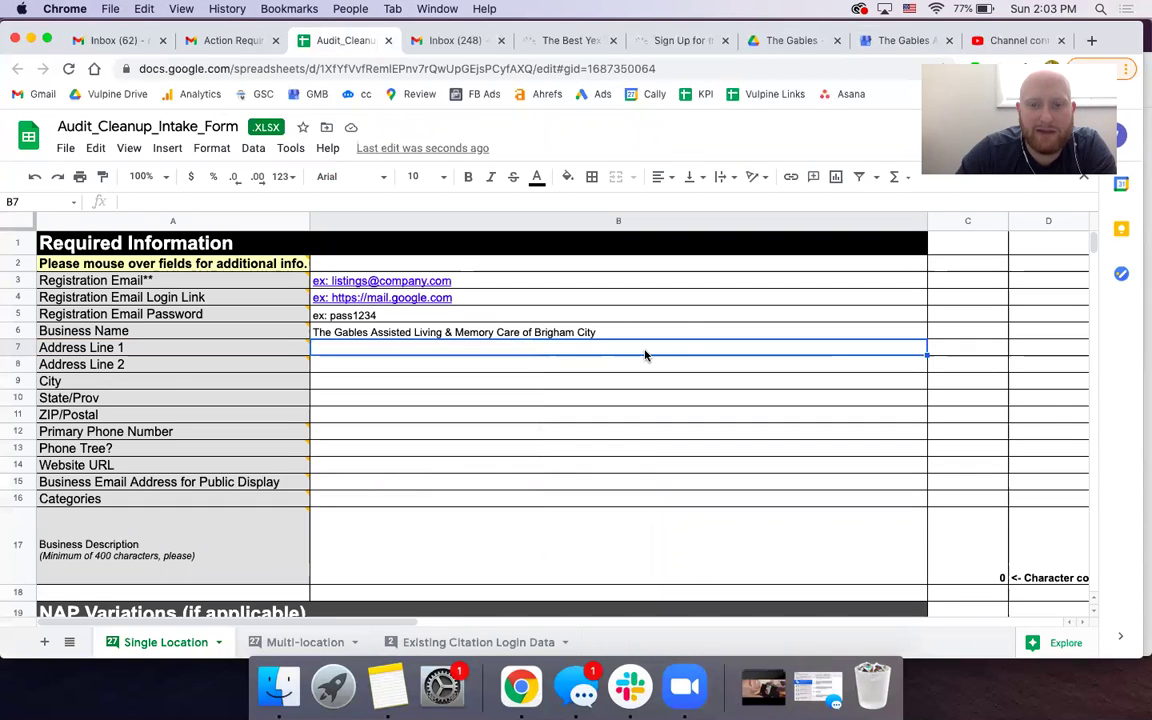
{"action": "right_click", "coordinate": [571, 357]}
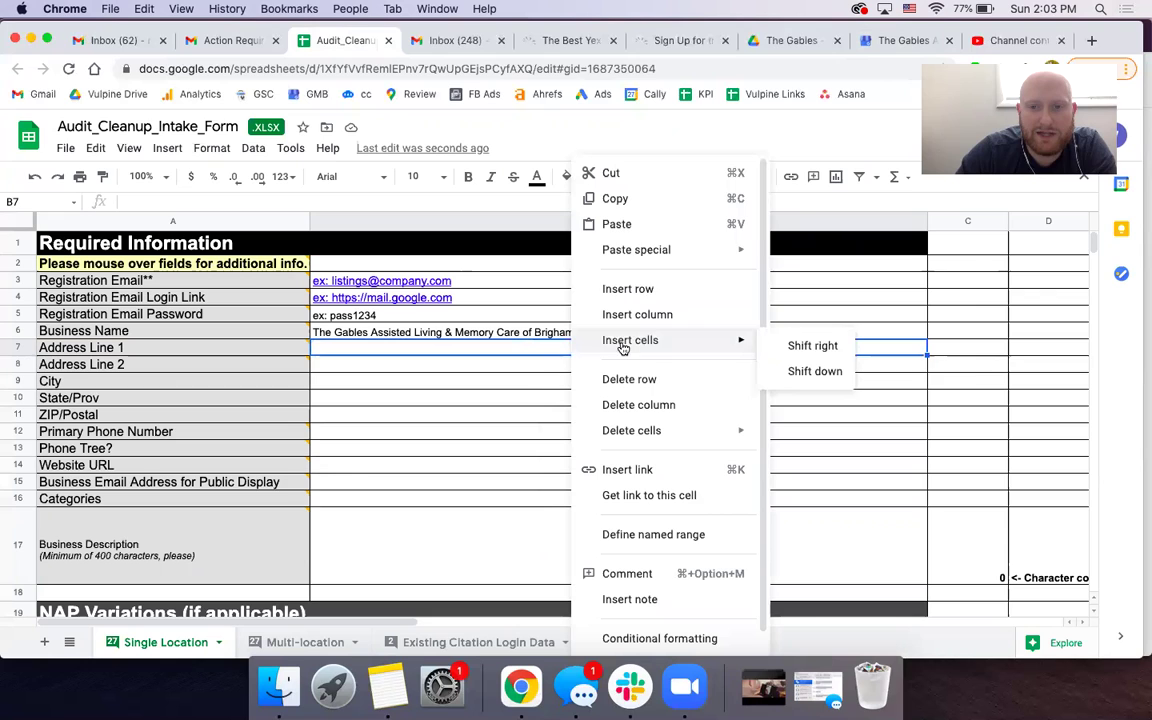
{"action": "mouse_move", "coordinate": [668, 255]}
{"action": "left_click", "coordinate": [800, 256]}
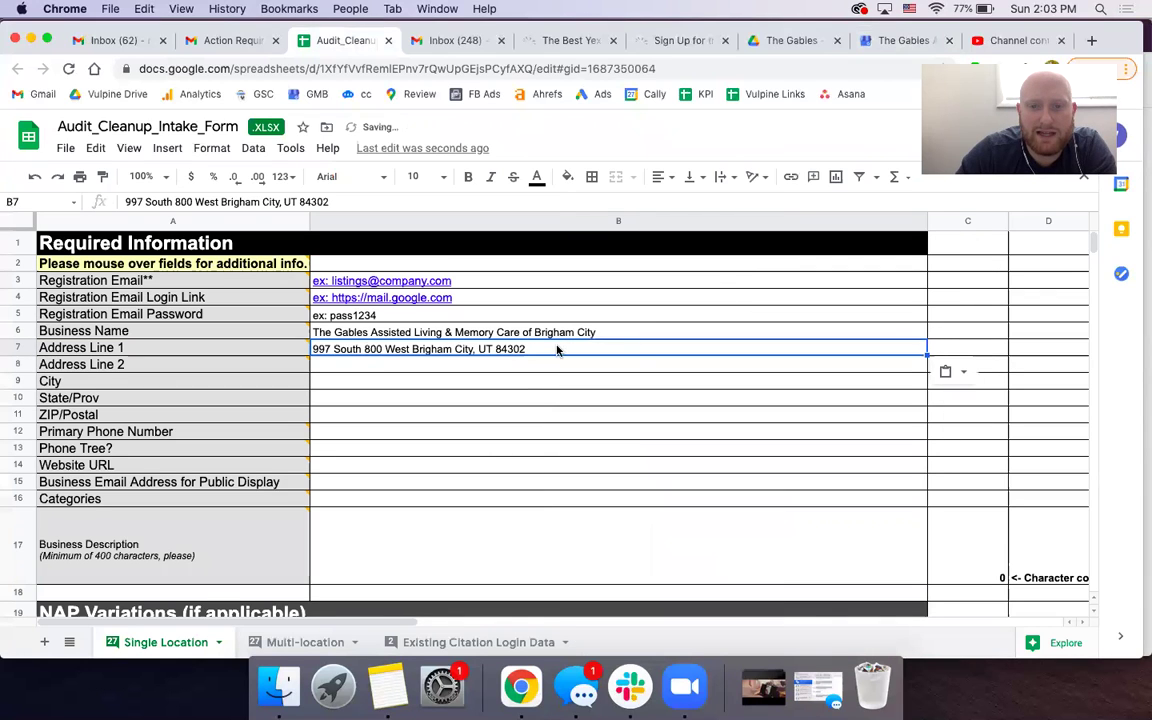
{"action": "left_click_drag", "start_coordinate": [542, 346], "coordinate": [410, 346]}
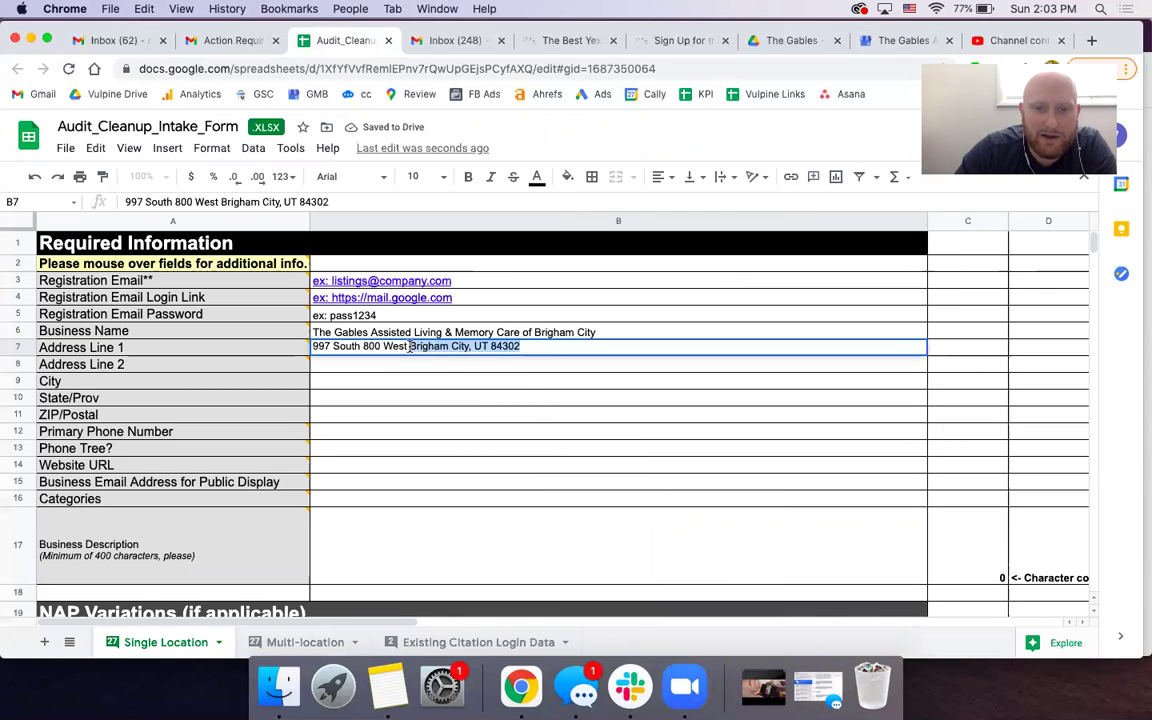
{"action": "key", "text": "super+x"}
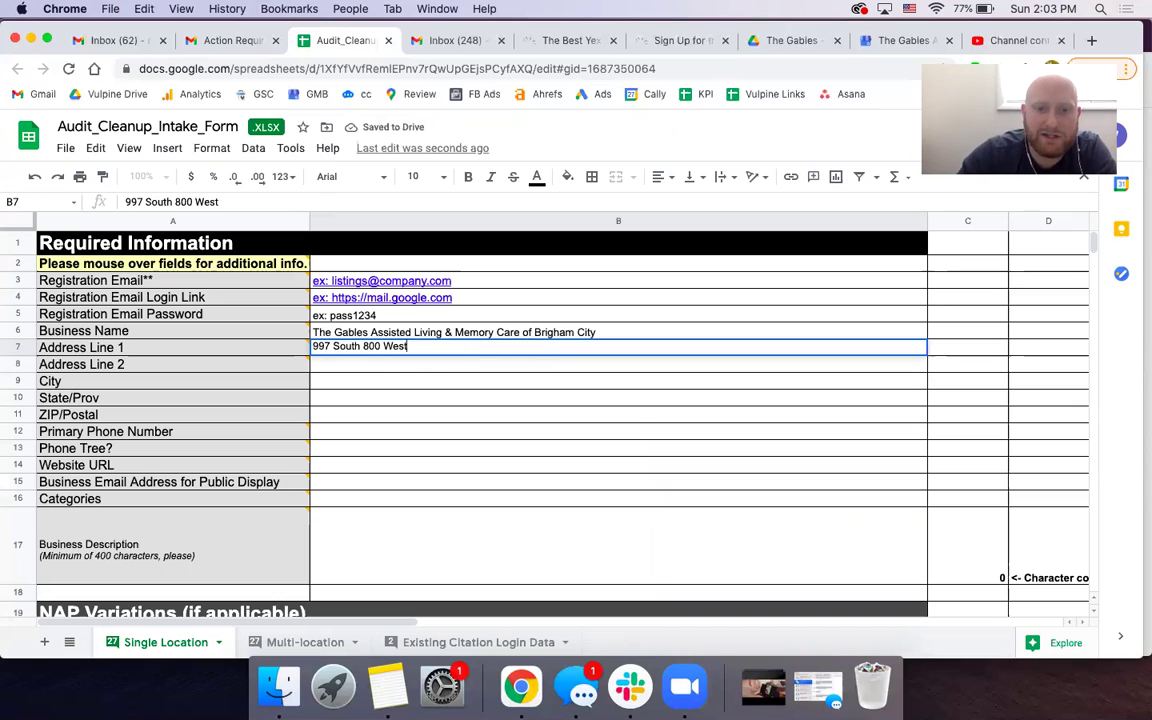
{"action": "left_click", "coordinate": [340, 384]}
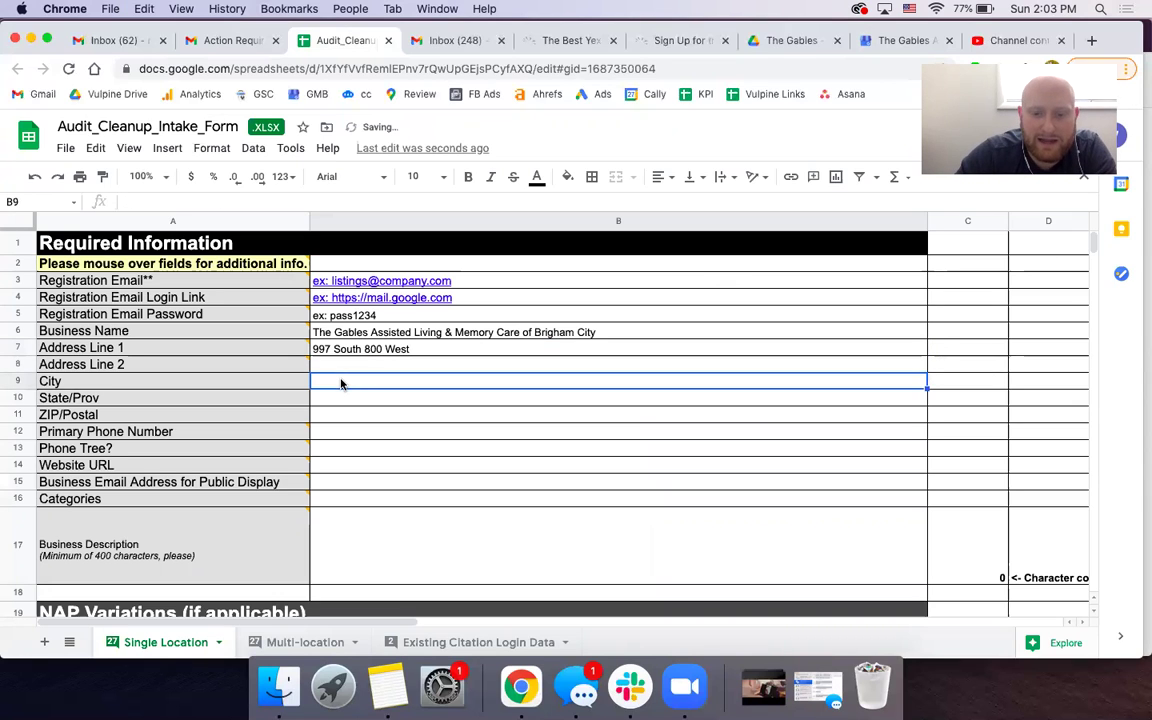
{"action": "key", "text": "super+v"}
{"action": "double_click", "coordinate": [429, 389]}
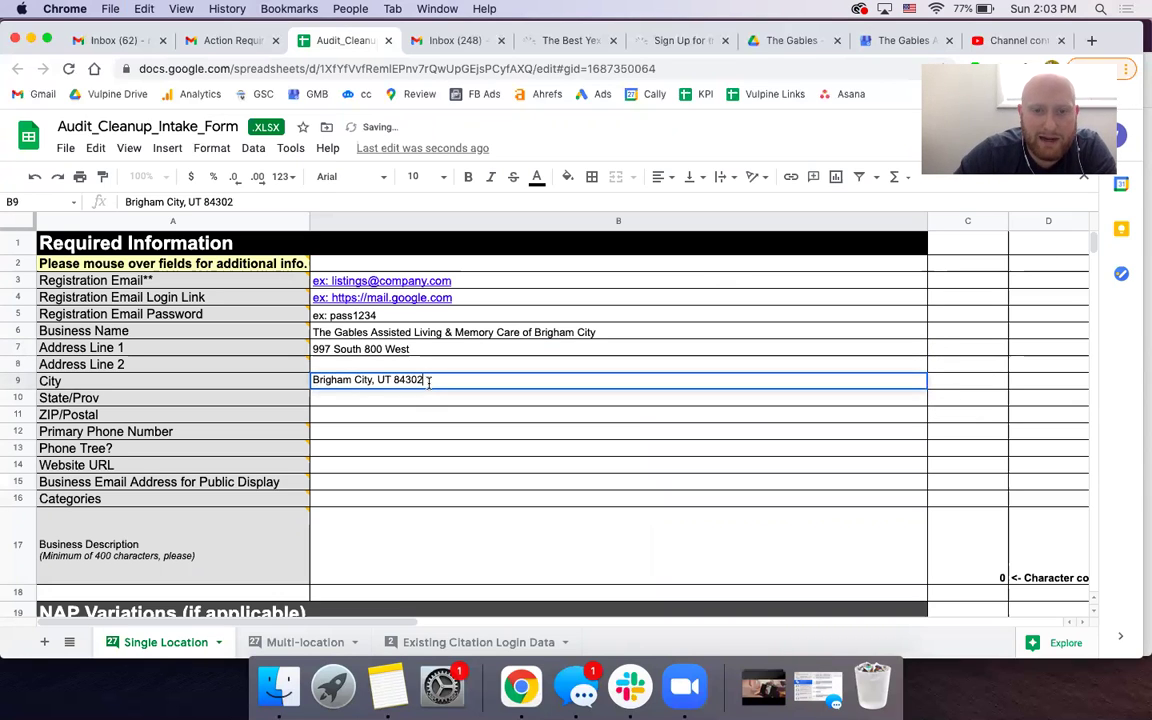
{"action": "left_click_drag", "start_coordinate": [426, 381], "coordinate": [377, 380]}
{"action": "key", "text": "BackSpace"}
{"action": "key", "text": "BackSpace"}
{"action": "key", "text": "BackSpace"}
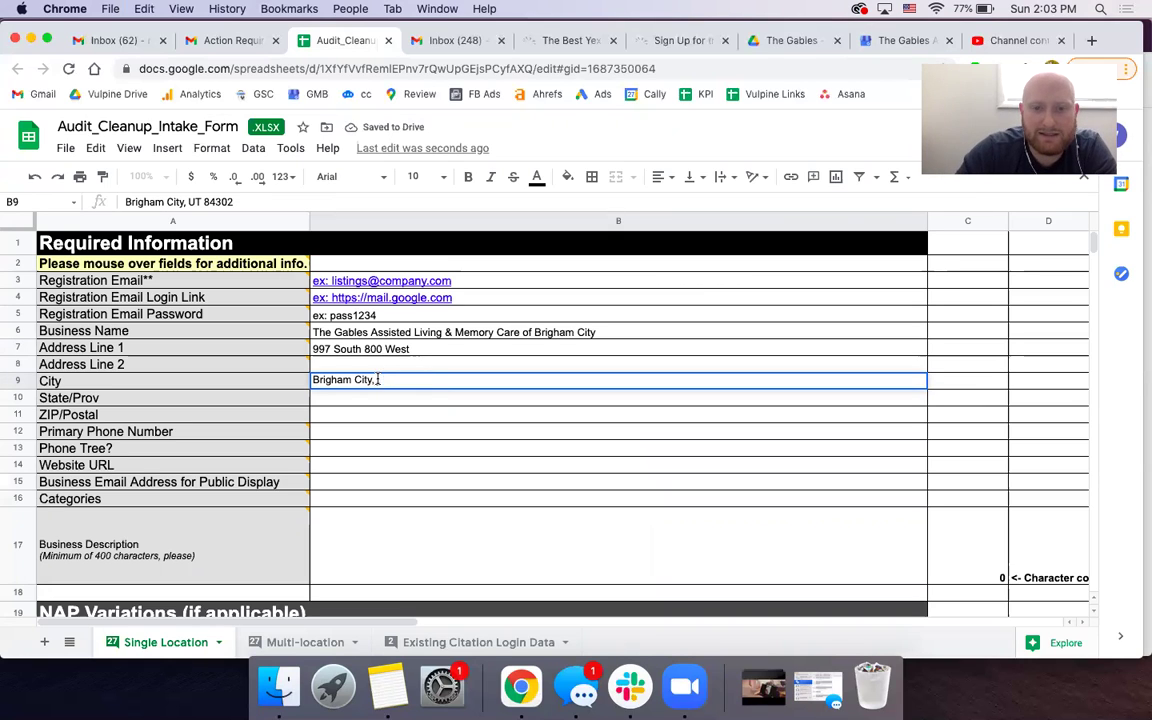
- Put UT in State/Prov (B10) and 84302 in ZIP/Postal (B11)
{"action": "left_click", "coordinate": [365, 403]}
{"action": "key", "text": "super+v"}
{"action": "double_click", "coordinate": [392, 400]}
{"action": "left_click", "coordinate": [392, 400]}
{"action": "left_click_drag", "start_coordinate": [391, 399], "coordinate": [329, 397]}
{"action": "key", "text": "super+x"}
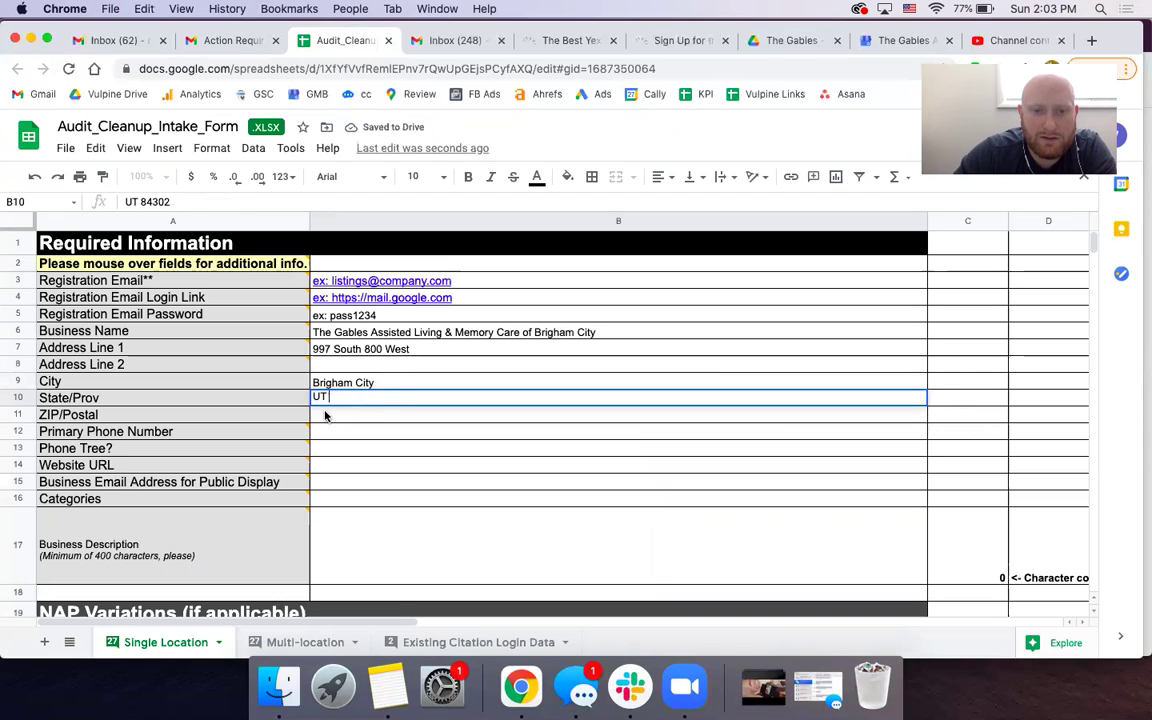
{"action": "left_click", "coordinate": [325, 415]}
{"action": "key", "text": "super+v"}
{"action": "key", "text": "Down"}
{"action": "left_click", "coordinate": [900, 40]}
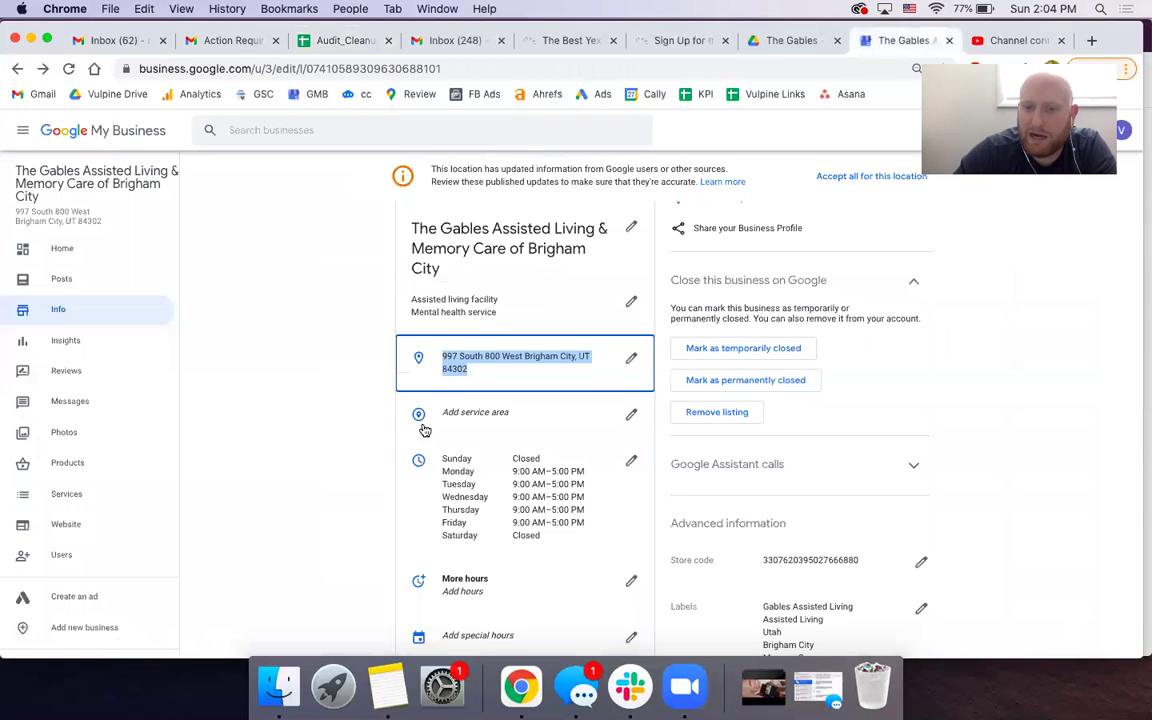
{"action": "scroll", "coordinate": [366, 458], "scroll_direction": "down", "scroll_amount": 3}
{"action": "left_click_drag", "start_coordinate": [535, 424], "coordinate": [443, 421]}
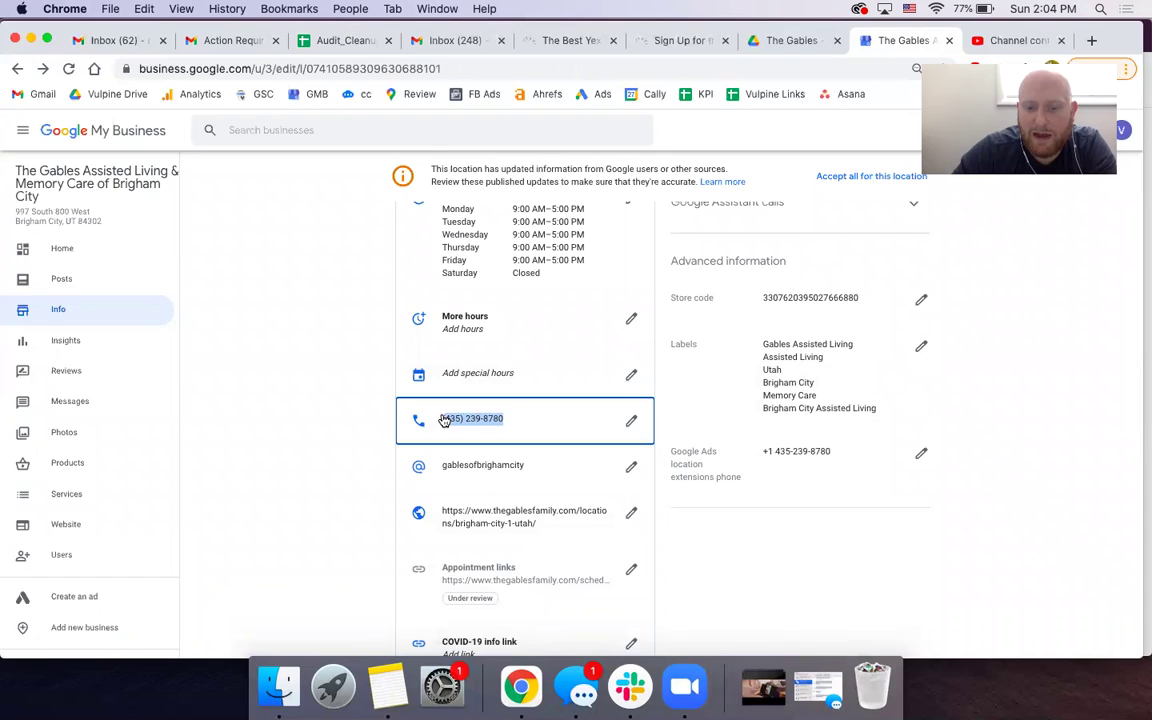
{"action": "left_click", "coordinate": [444, 421]}
{"action": "triple_click", "coordinate": [581, 350]}
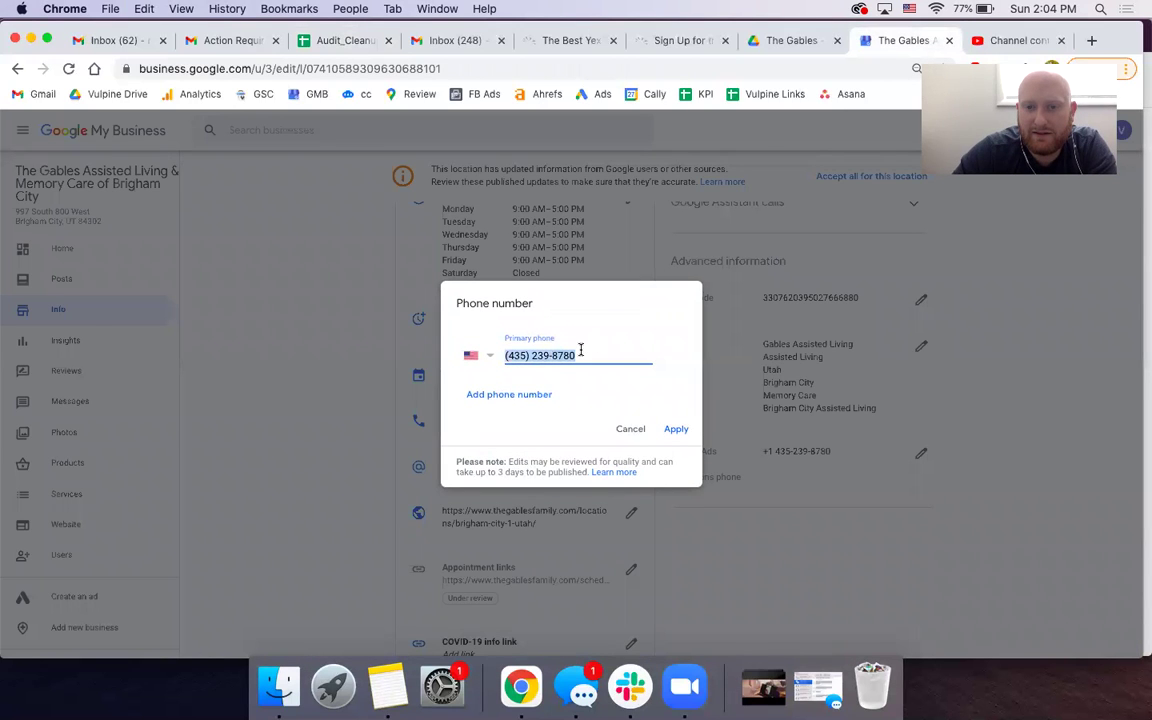
{"action": "left_click", "coordinate": [620, 434]}
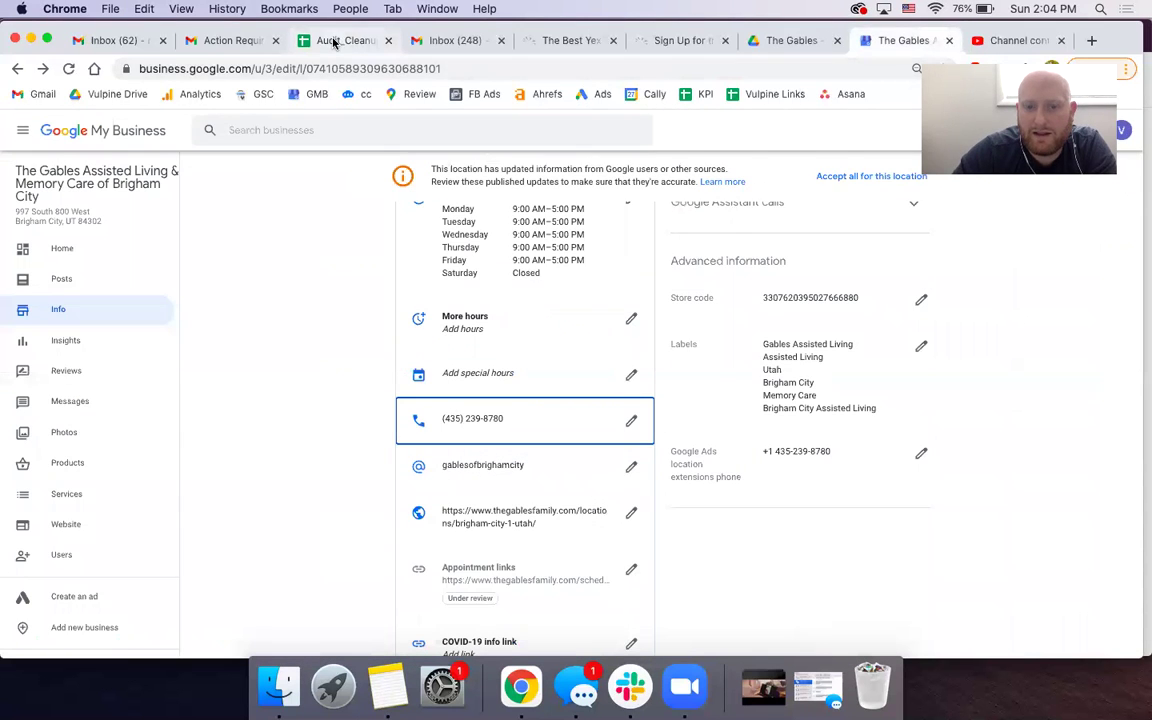
{"action": "left_click", "coordinate": [335, 42]}
{"action": "right_click", "coordinate": [320, 432]}
{"action": "mouse_move", "coordinate": [403, 258]}
{"action": "left_click", "coordinate": [580, 257]}
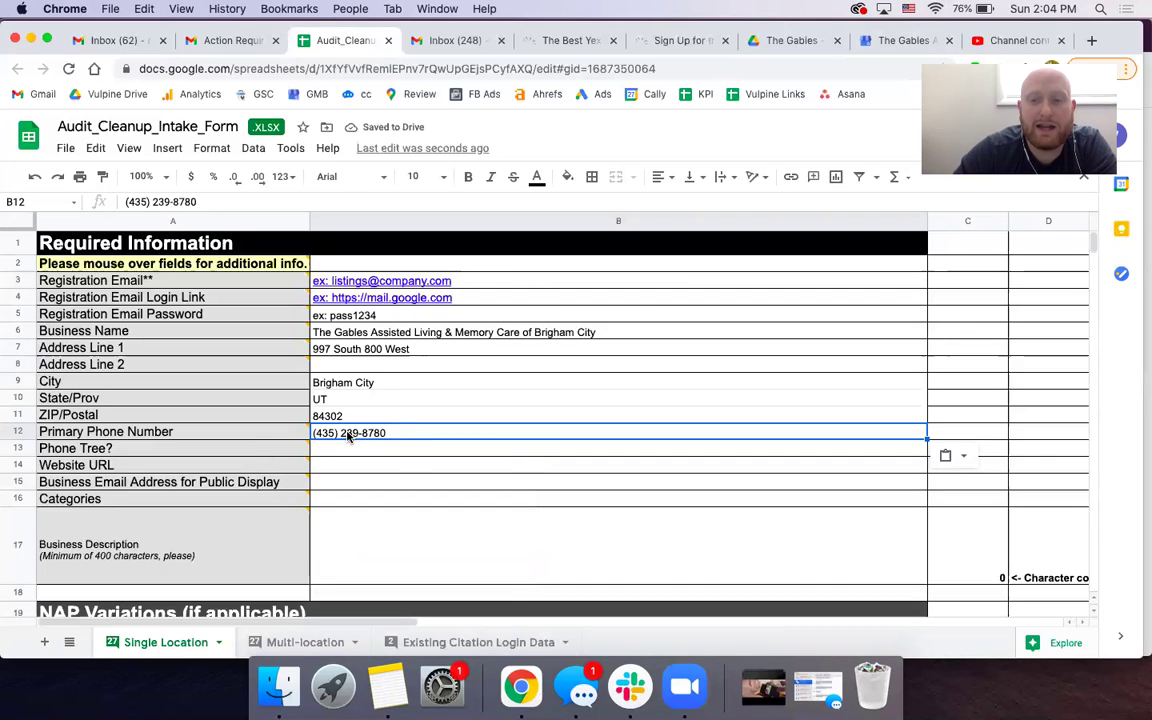
{"action": "mouse_move", "coordinate": [247, 456]}
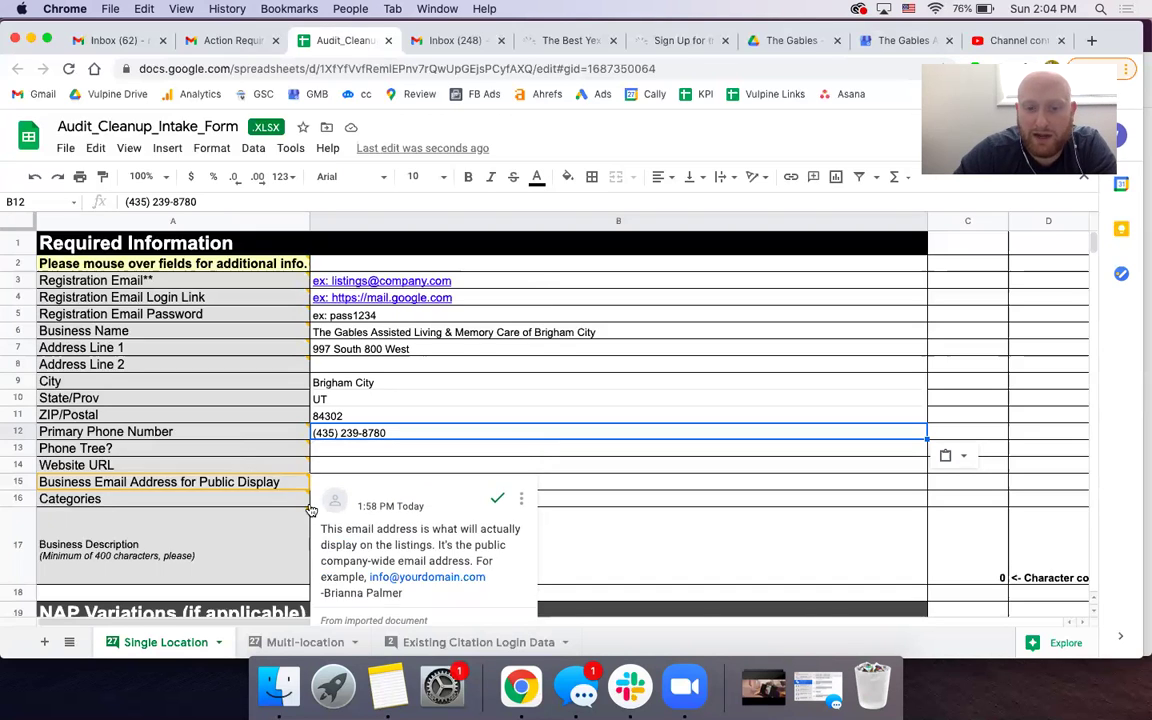
- Read the Phone Tree? note about automated menus and answer No in B13
{"action": "left_click", "coordinate": [265, 453]}
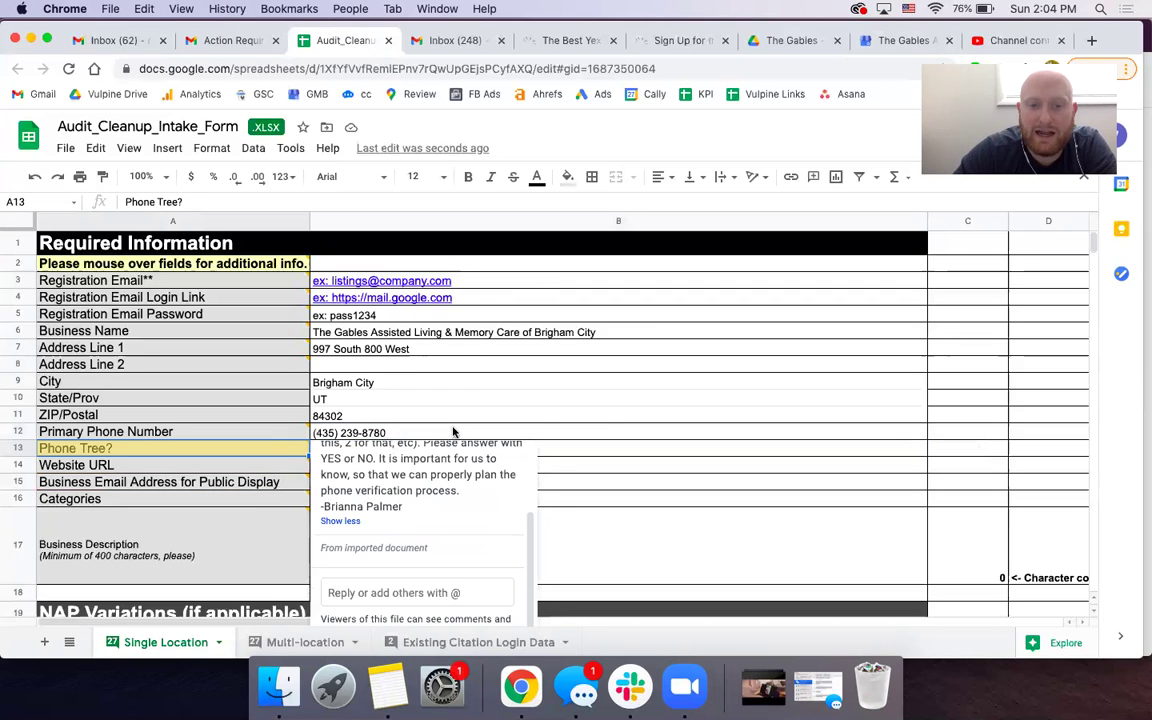
{"action": "scroll", "coordinate": [410, 486], "scroll_direction": "up", "scroll_amount": 2}
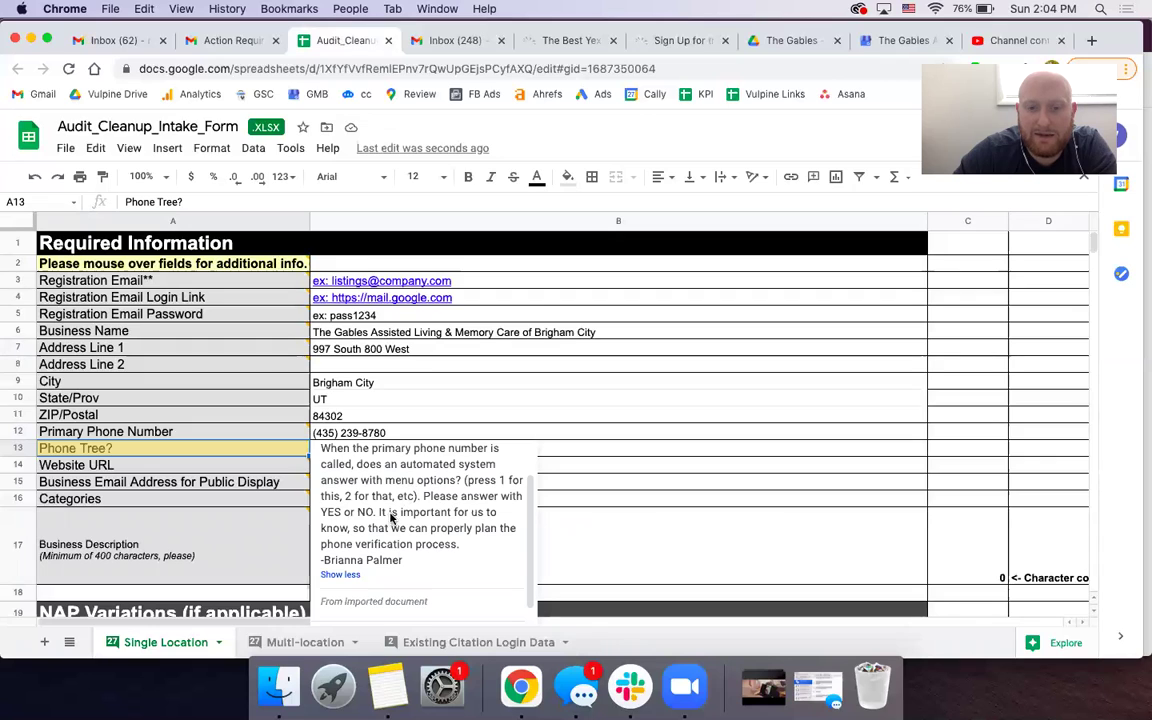
{"action": "scroll", "coordinate": [392, 518], "scroll_direction": "up", "scroll_amount": 1}
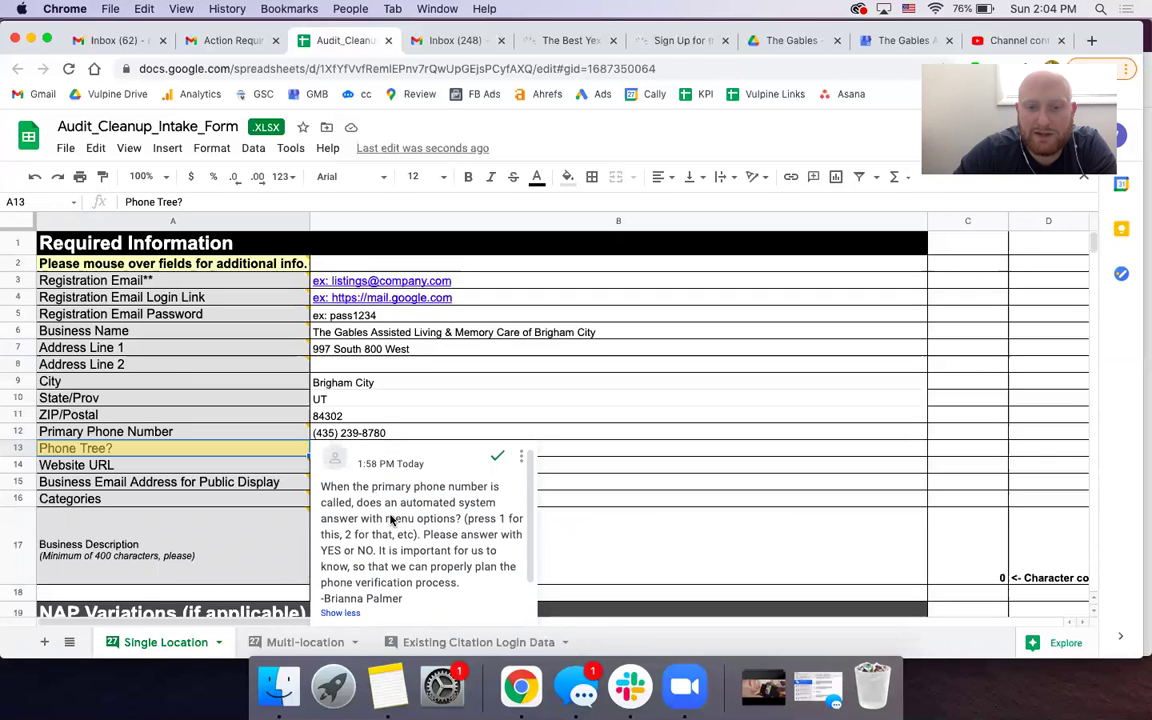
{"action": "scroll", "coordinate": [392, 520], "scroll_direction": "down", "scroll_amount": 1}
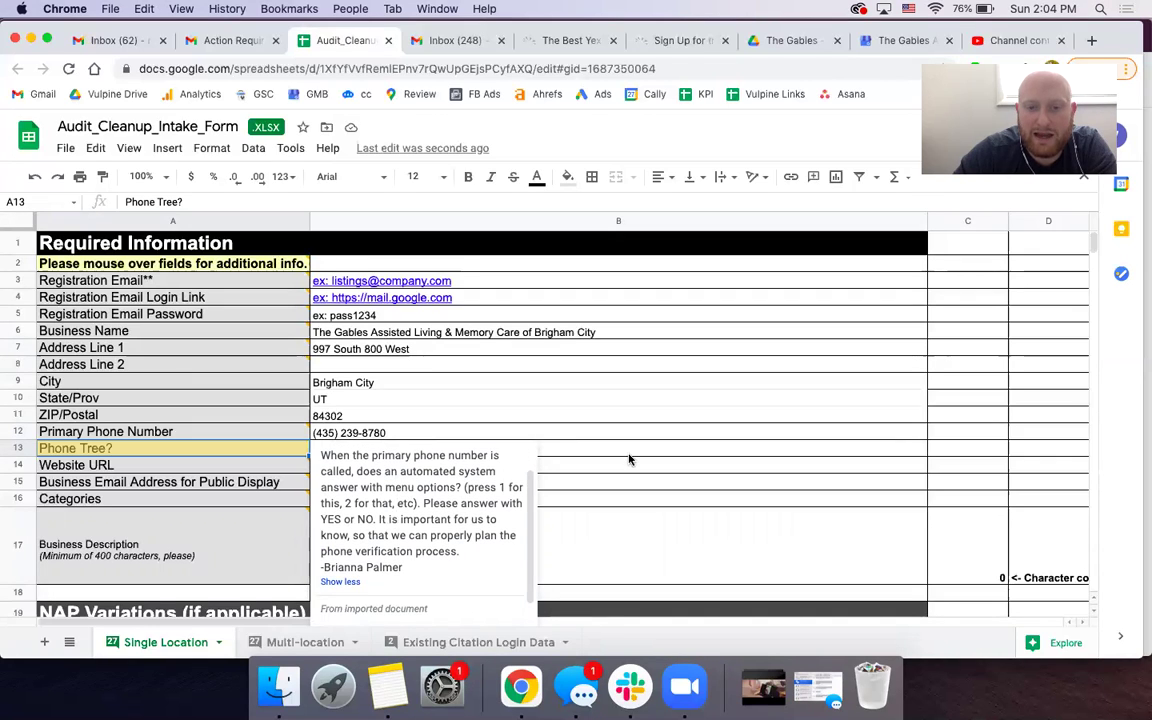
{"action": "left_click", "coordinate": [326, 453]}
{"action": "type", "text": "No"}
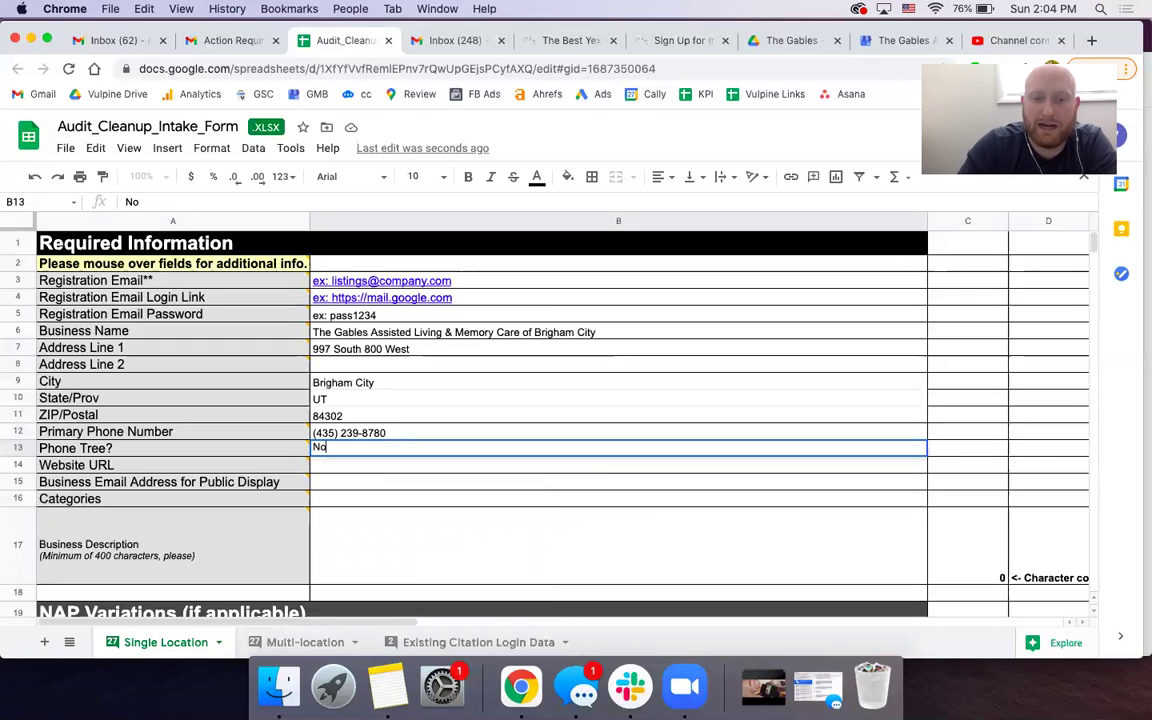
{"action": "key", "text": "Return"}
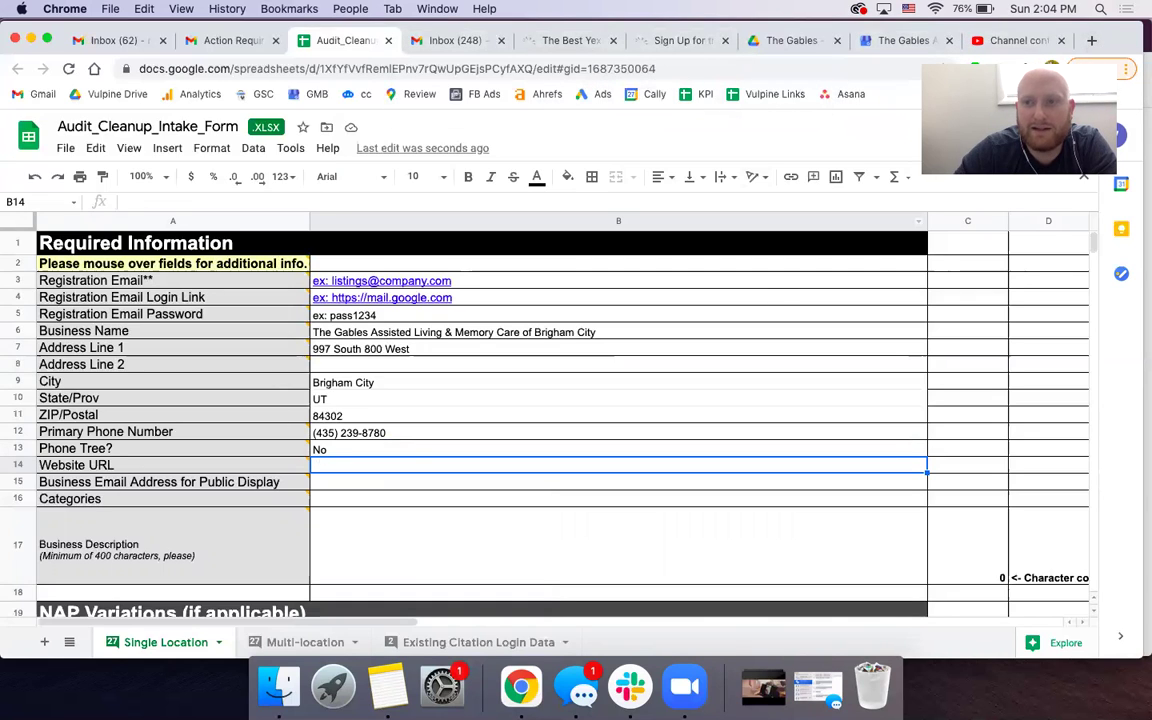
- Load the Gables brigham-city-assisted-living page in a new tab and paste its URL into Website URL B14
{"action": "left_click", "coordinate": [1094, 40]}
{"action": "type", "text": "b"}
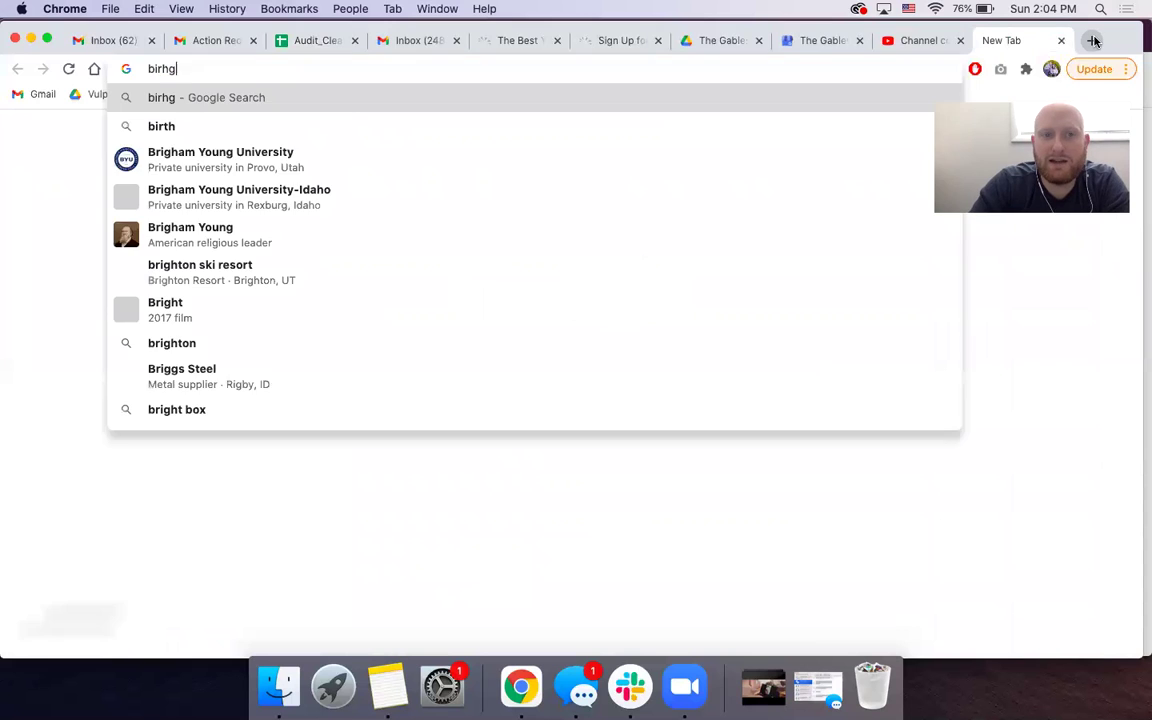
{"action": "type", "text": "righam"}
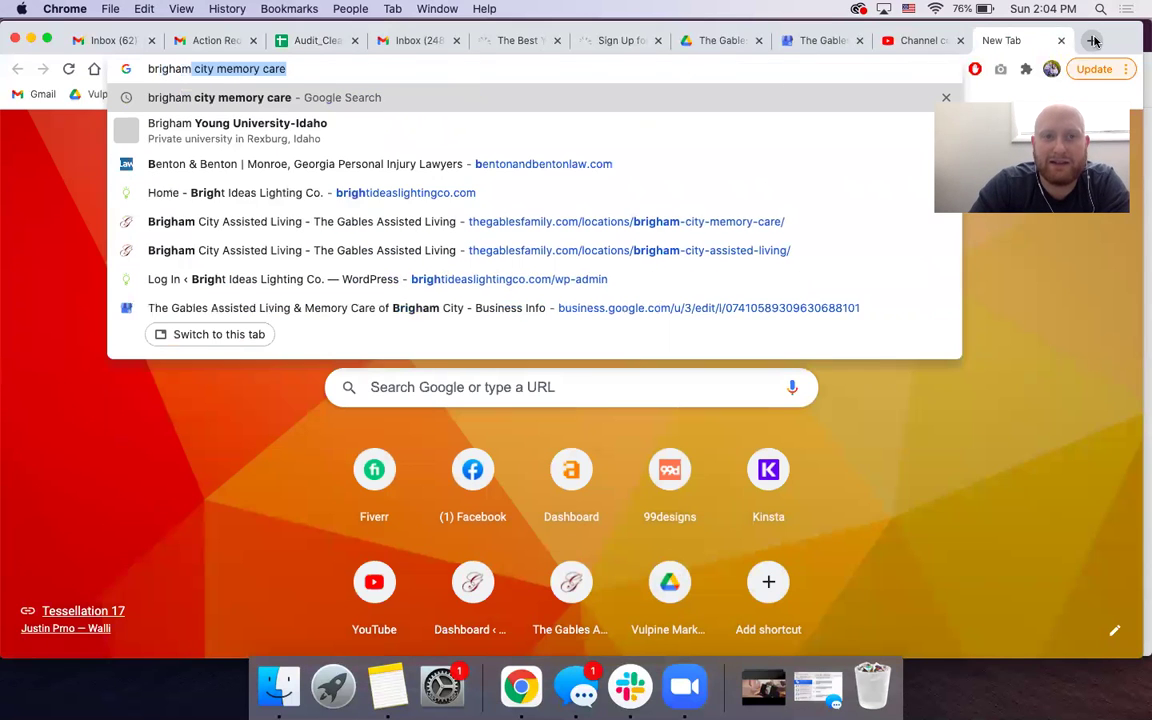
{"action": "key", "text": "Down"}
{"action": "key", "text": "Down"}
{"action": "key", "text": "Down"}
{"action": "key", "text": "Down"}
{"action": "key", "text": "Down"}
{"action": "key", "text": "Down"}
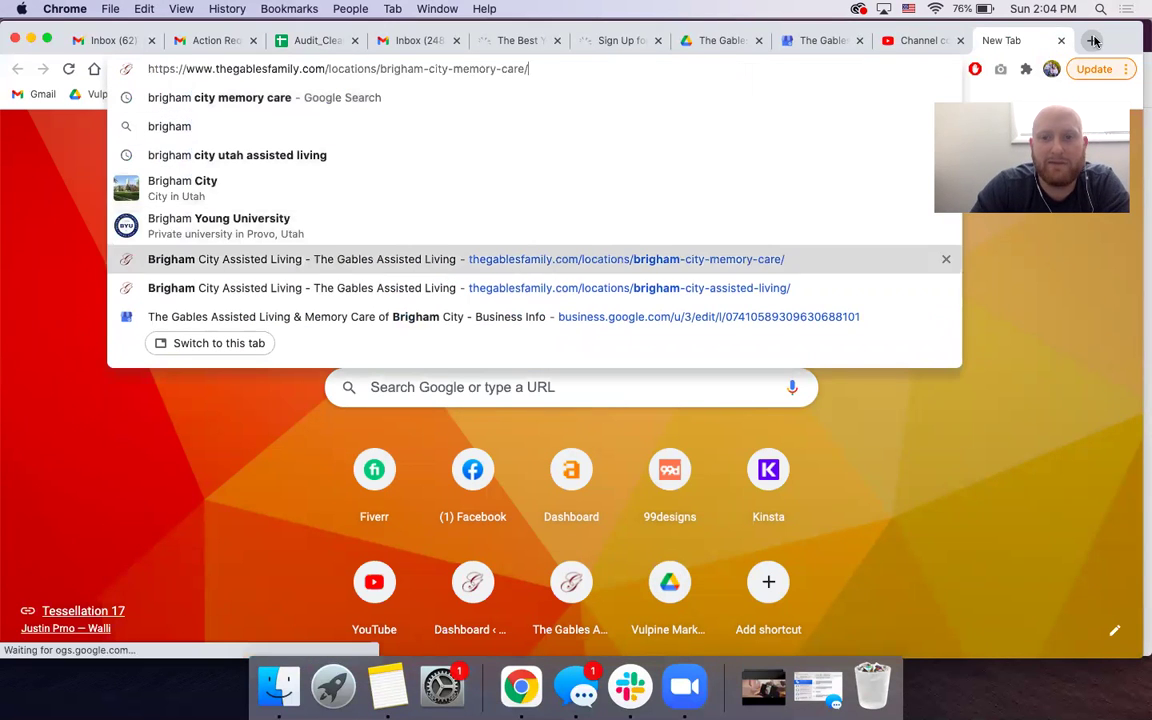
{"action": "key", "text": "Return"}
{"action": "left_click", "coordinate": [790, 66]}
{"action": "key", "text": "super+c"}
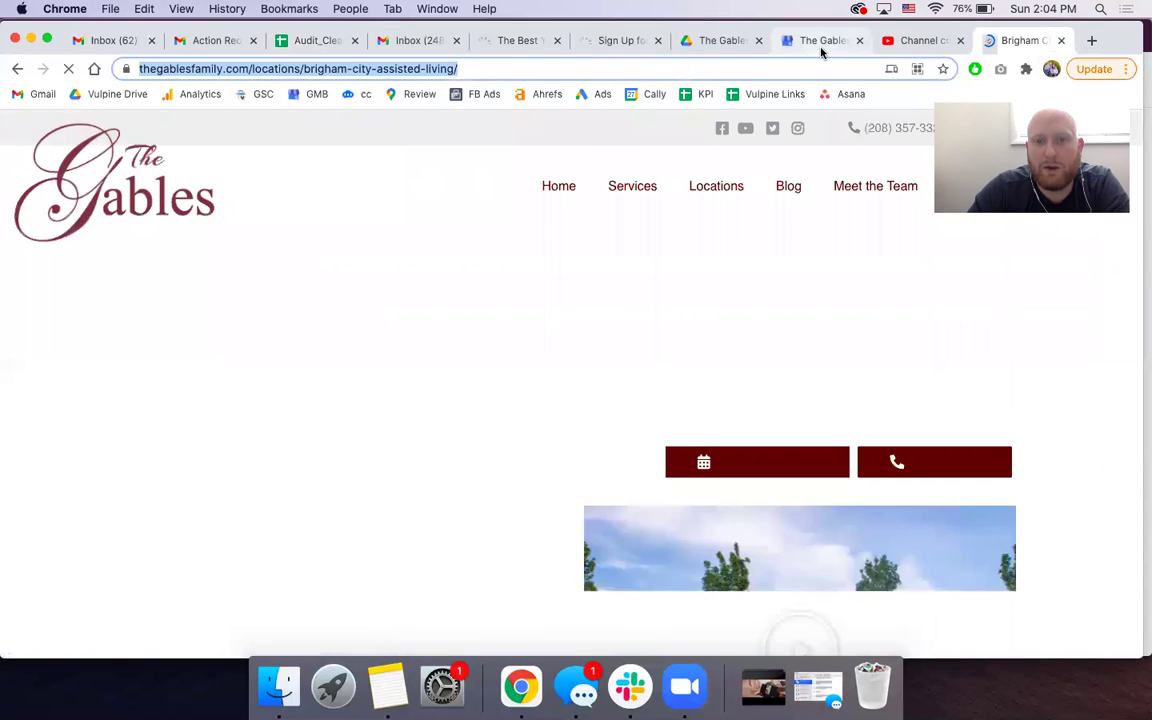
{"action": "left_click", "coordinate": [818, 44]}
{"action": "scroll", "coordinate": [500, 450], "scroll_direction": "down", "scroll_amount": 1}
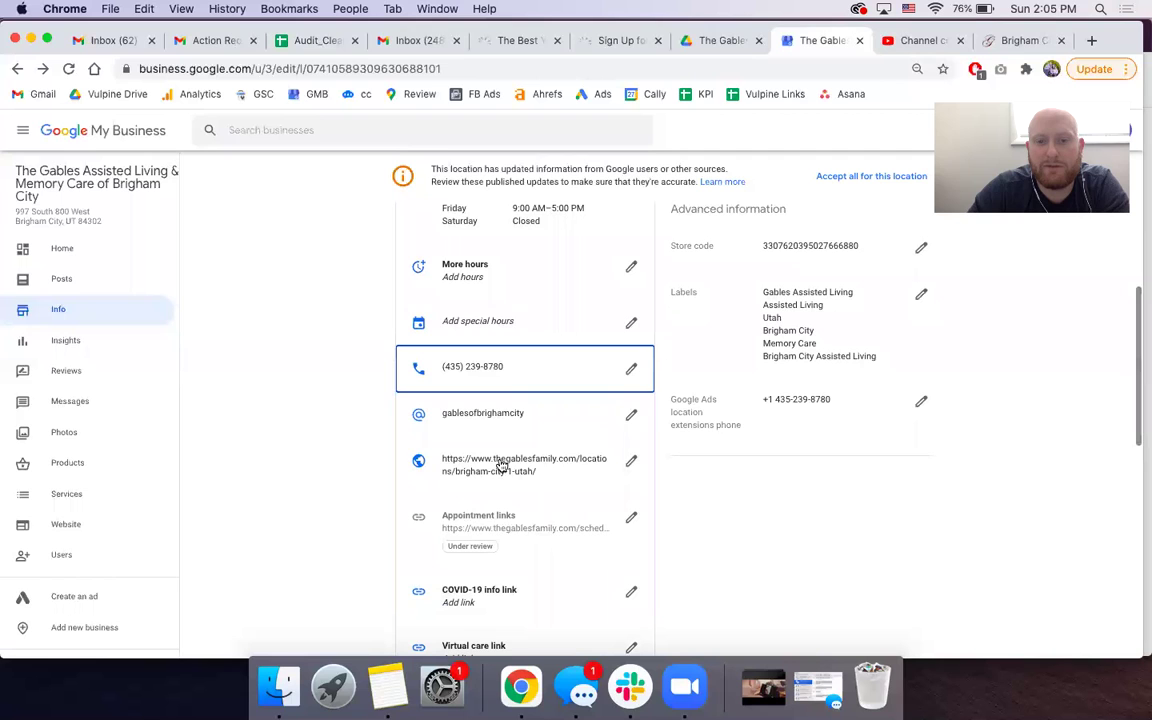
{"action": "left_click", "coordinate": [305, 40]}
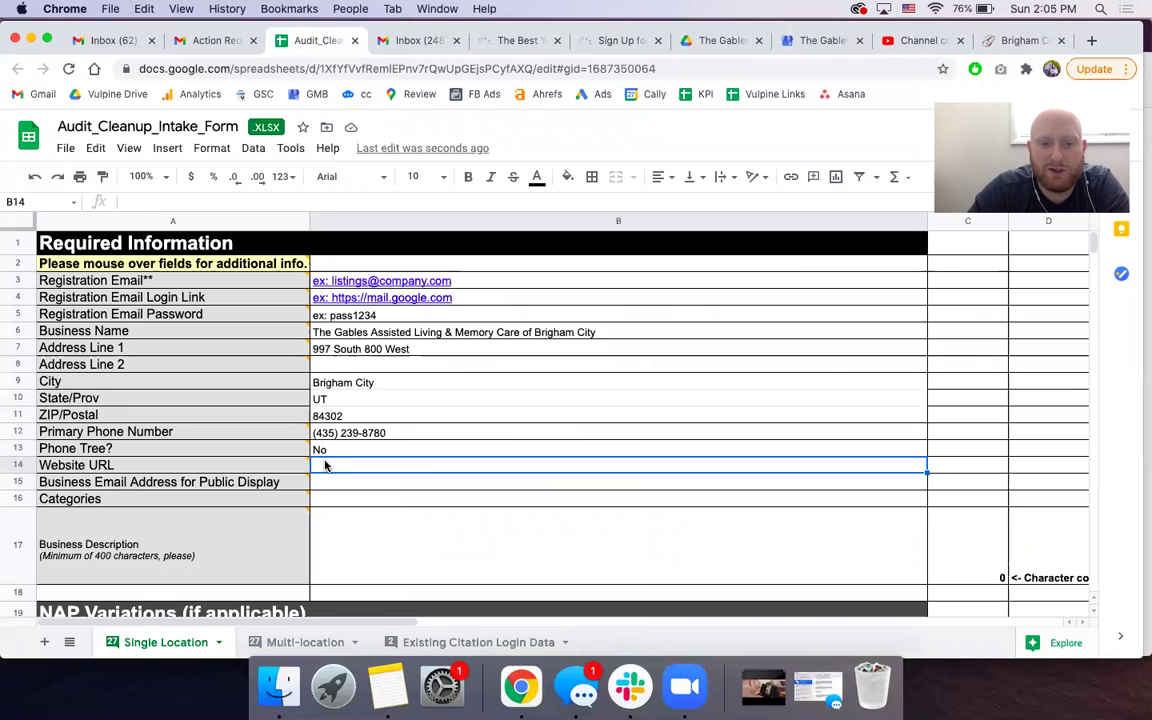
{"action": "key", "text": "super+v"}
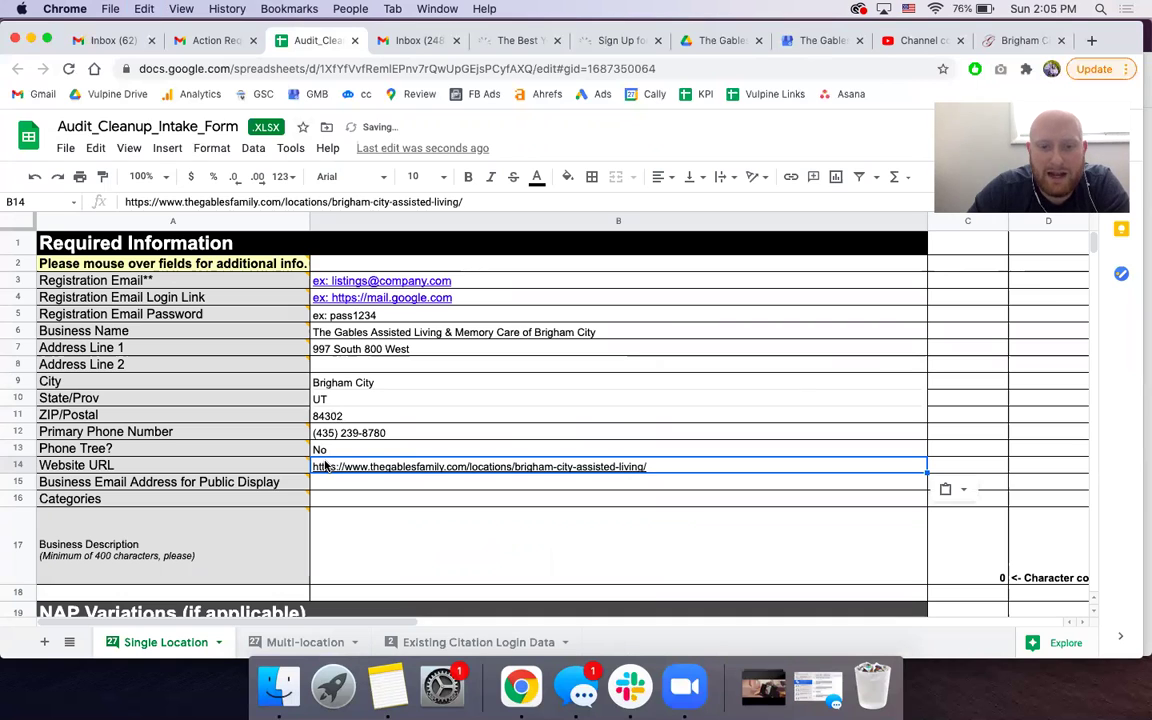
- Keep the pasted URL and enter the company's public business email in B15
{"action": "left_click", "coordinate": [962, 489]}
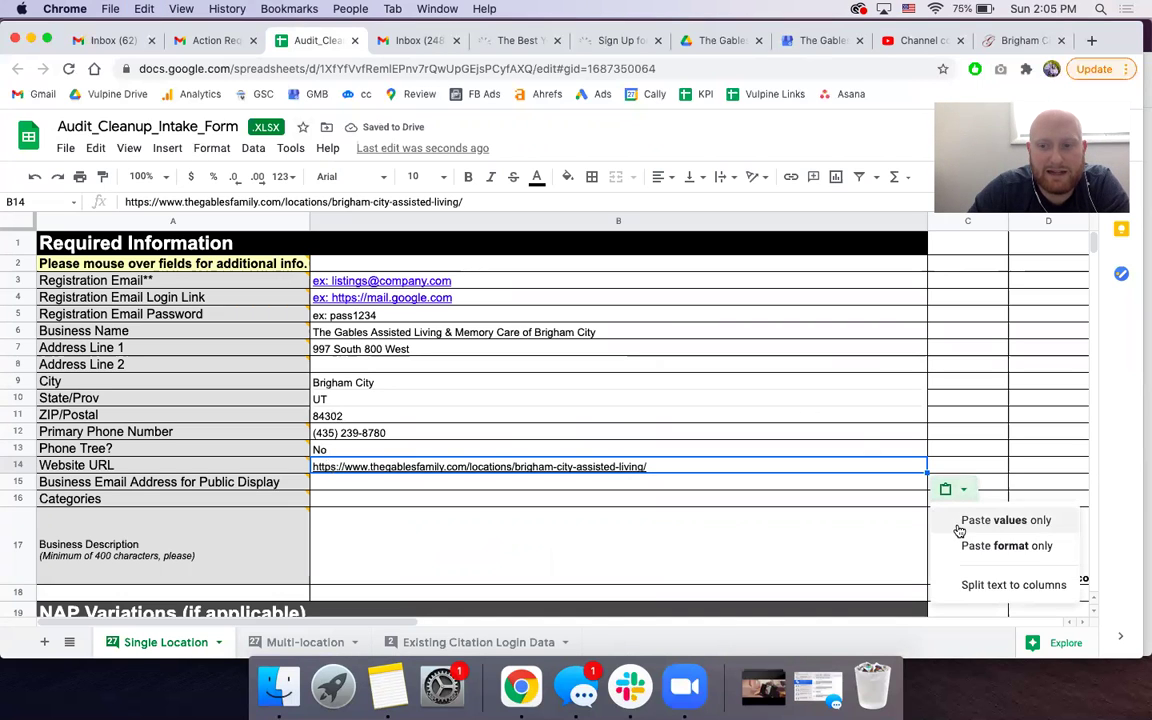
{"action": "left_click", "coordinate": [958, 522]}
{"action": "left_click", "coordinate": [378, 483]}
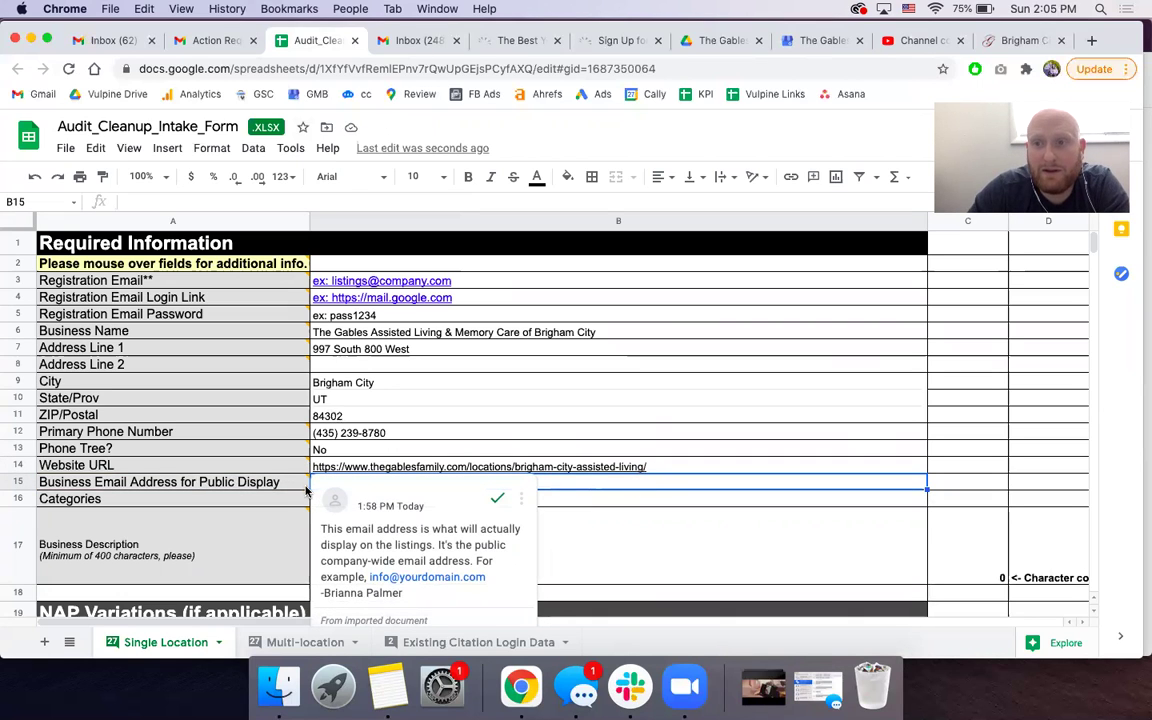
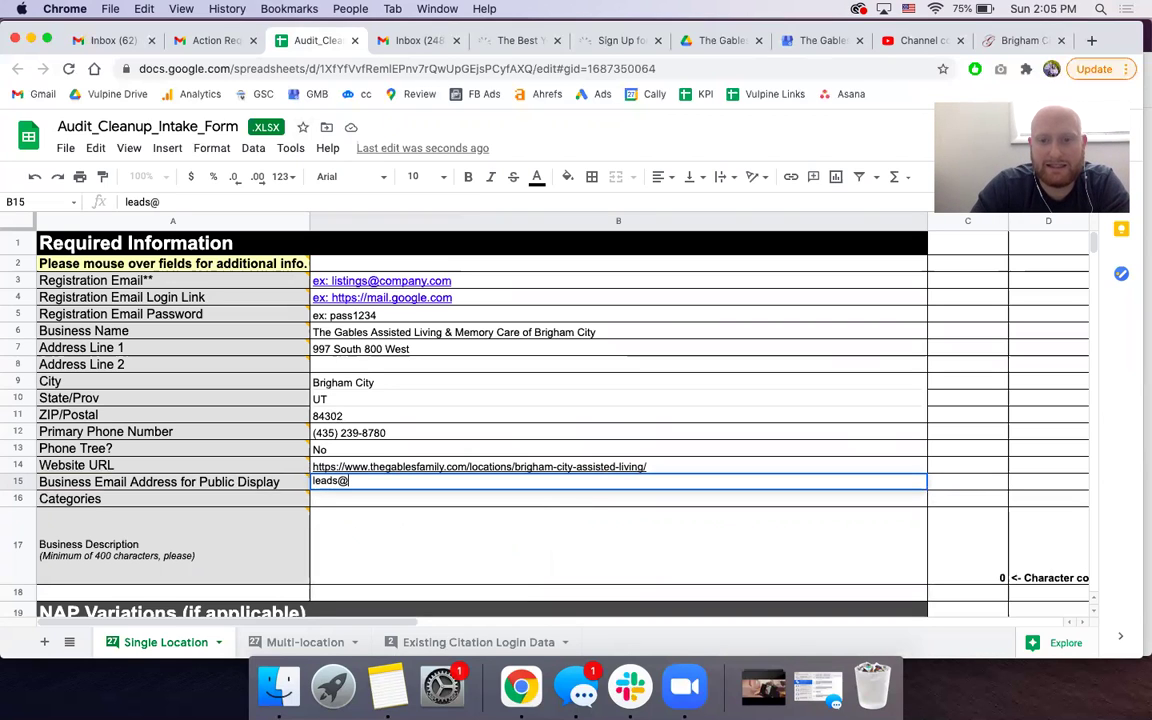
{"action": "key", "text": "Return"}
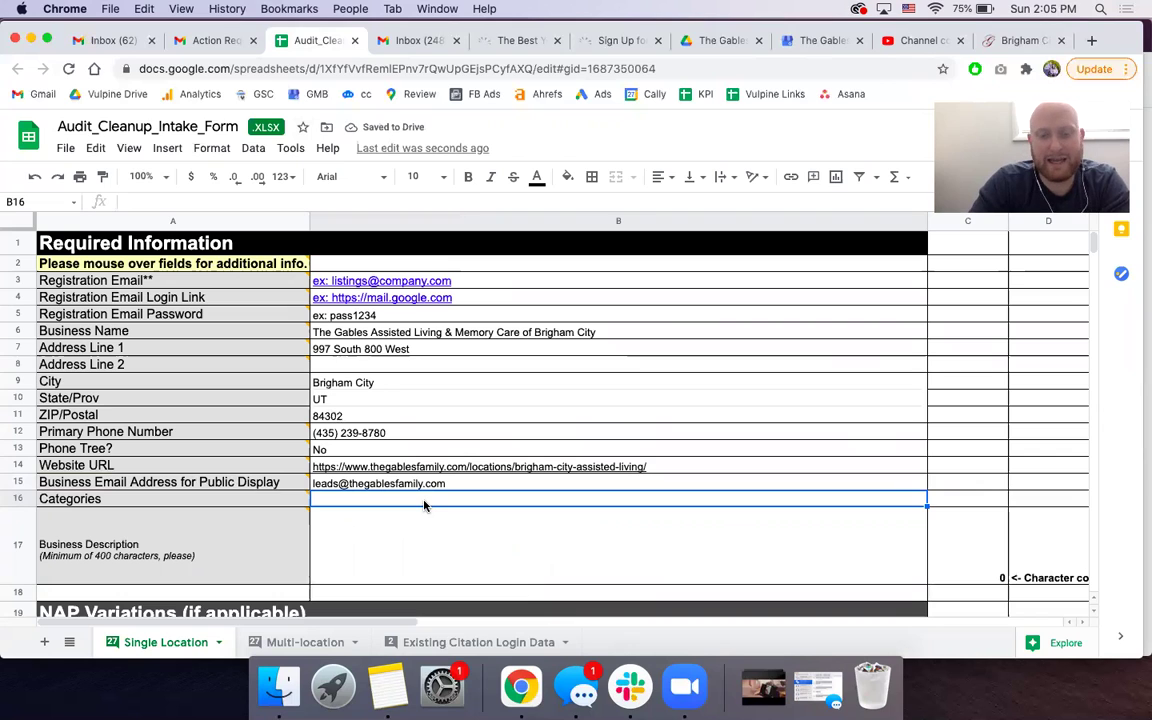
- Enter Assisted Living as the business category in B16
{"action": "type", "text": "Assistd L"}
{"action": "key", "text": "BackSpace"}
{"action": "key", "text": "BackSpace"}
{"action": "key", "text": "BackSpace"}
{"action": "type", "text": "ed Living"}
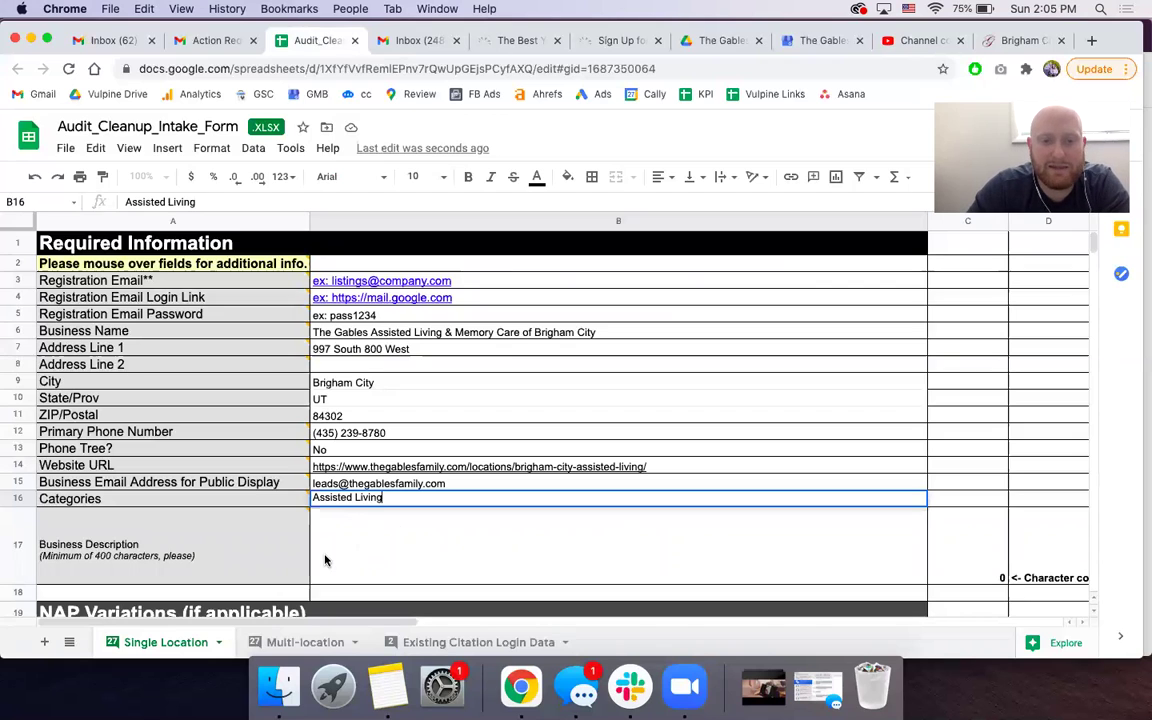
{"action": "key", "text": "Return"}
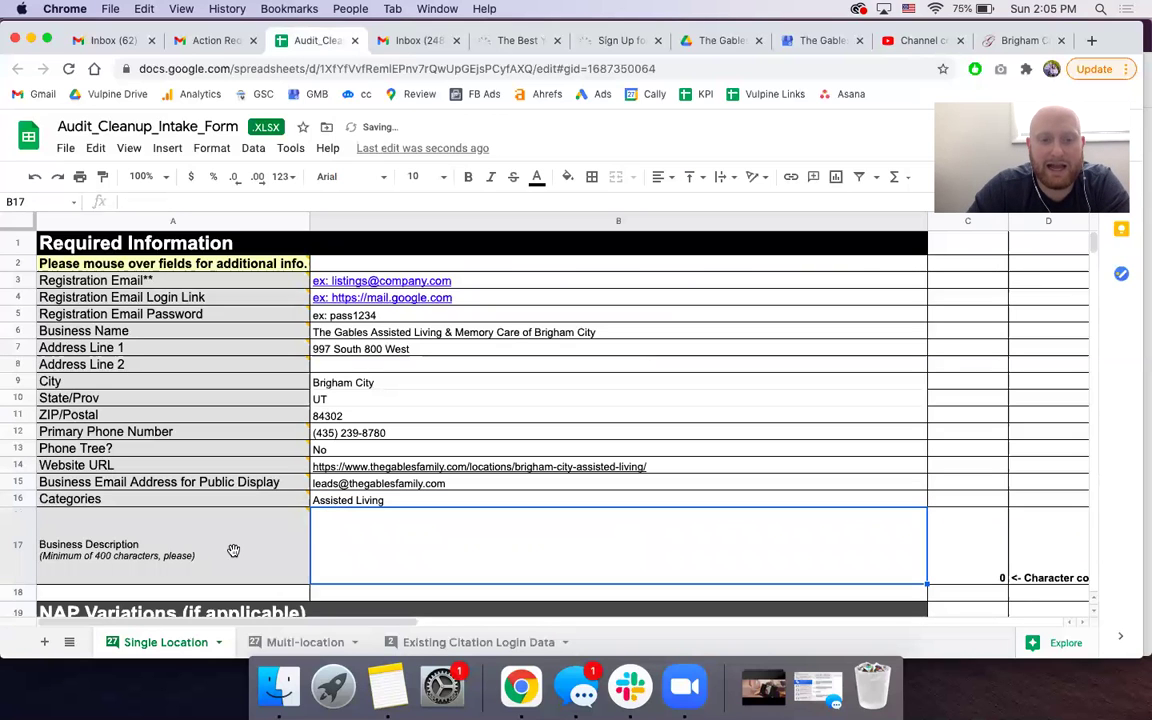
- Select and copy the listing's full 748-character business description in Google My Business
{"action": "left_click", "coordinate": [815, 40]}
{"action": "scroll", "coordinate": [488, 380], "scroll_direction": "down", "scroll_amount": 10}
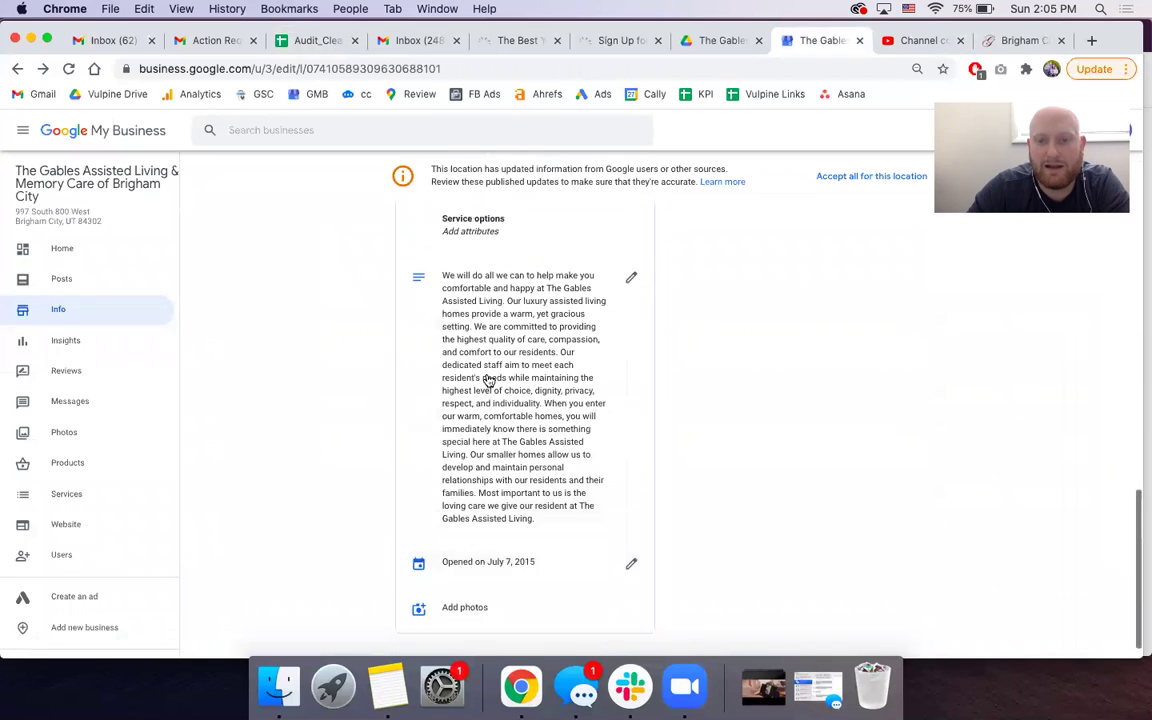
{"action": "left_click_drag", "start_coordinate": [441, 251], "coordinate": [584, 494]}
{"action": "key", "text": "super+c"}
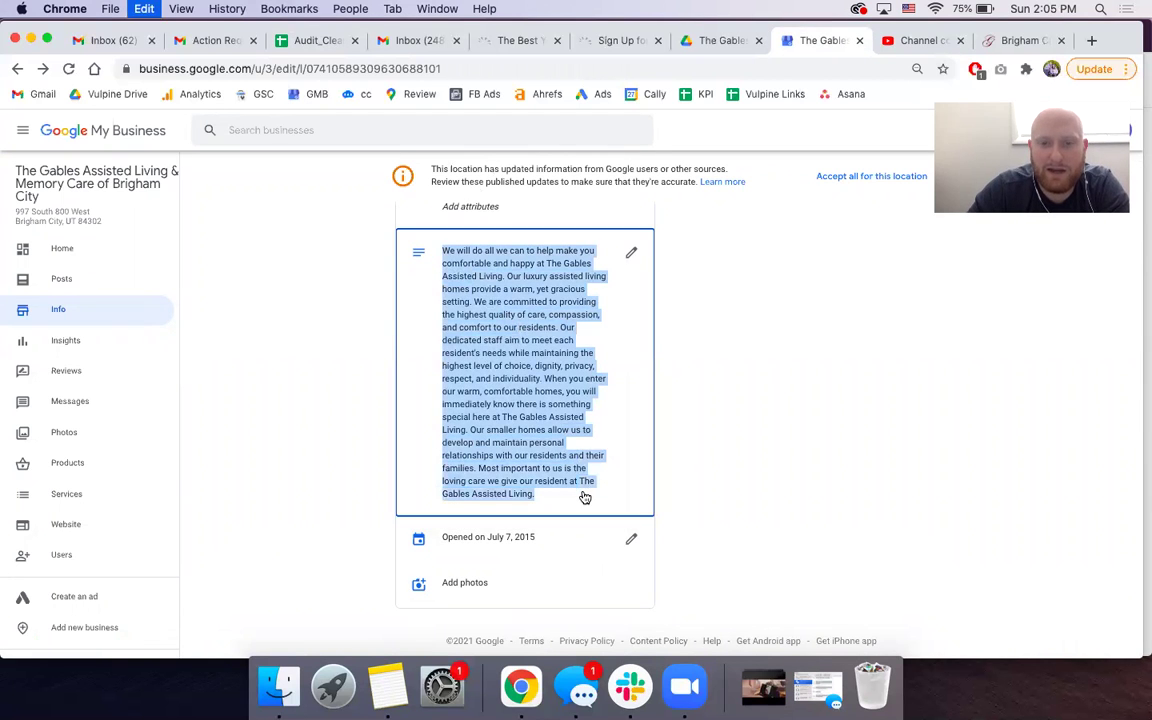
{"action": "key", "text": "super+a"}
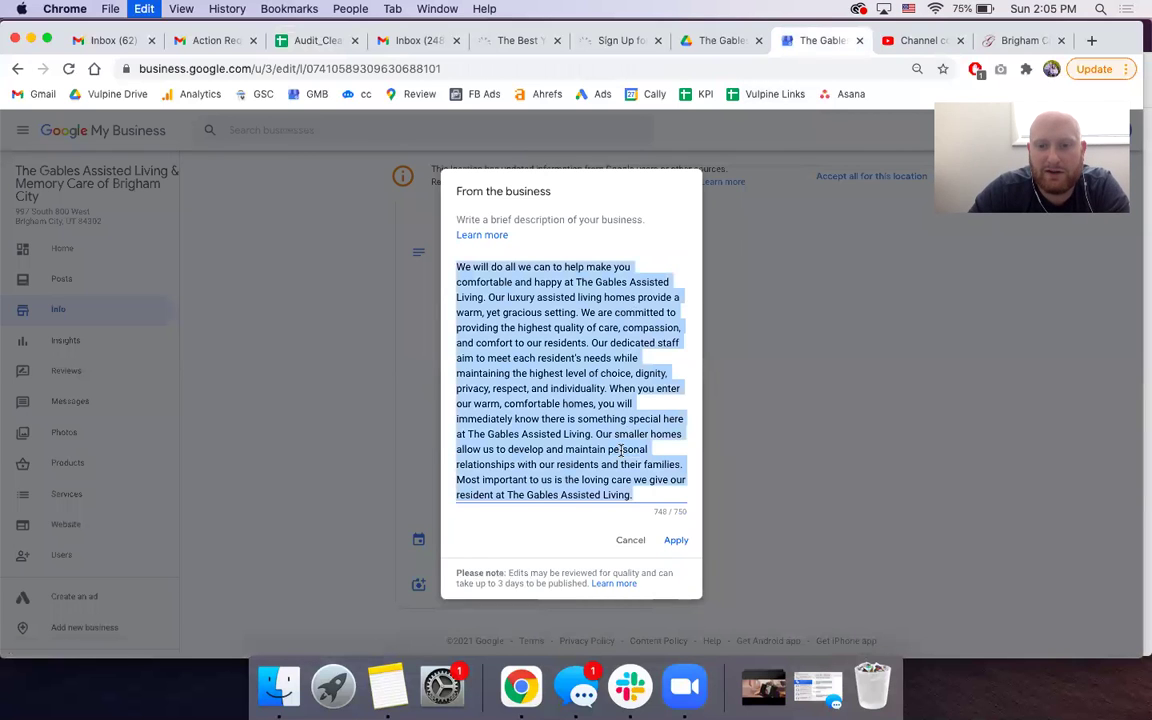
{"action": "left_click", "coordinate": [303, 40]}
- Paste the copied Google My Business description into B17 as values only
{"action": "right_click", "coordinate": [352, 535]}
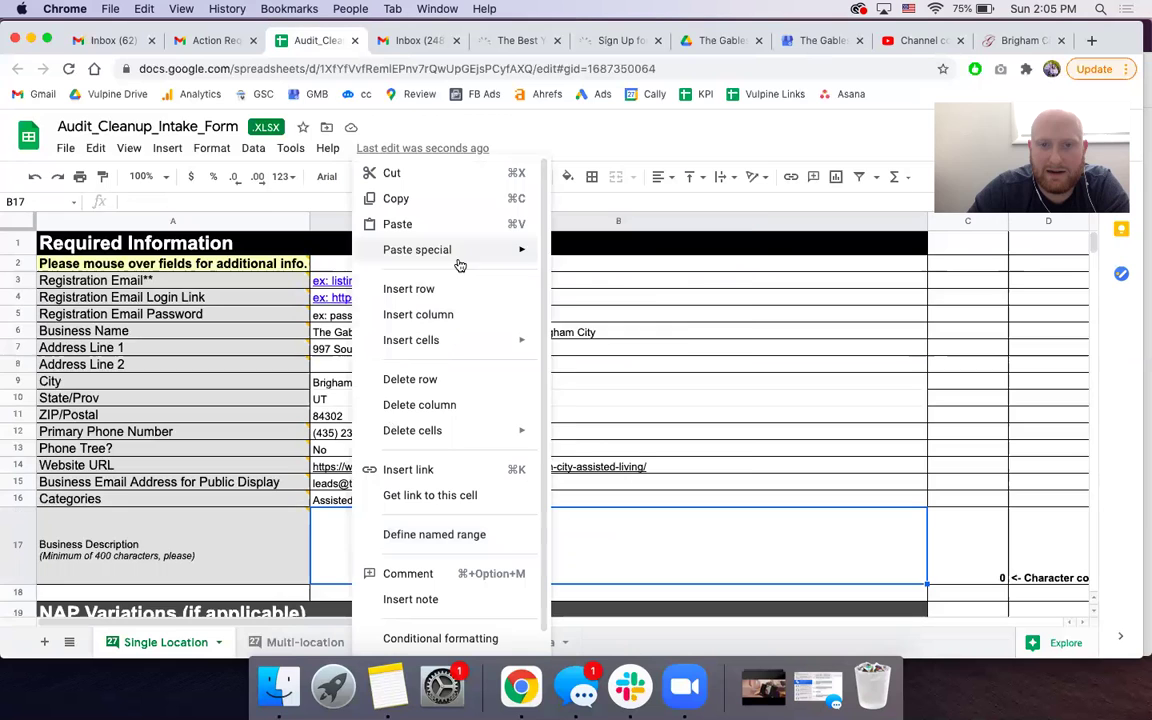
{"action": "left_click", "coordinate": [585, 256]}
{"action": "scroll", "coordinate": [370, 402], "scroll_direction": "down", "scroll_amount": 1}
{"action": "scroll", "coordinate": [370, 402], "scroll_direction": "down", "scroll_amount": 1}
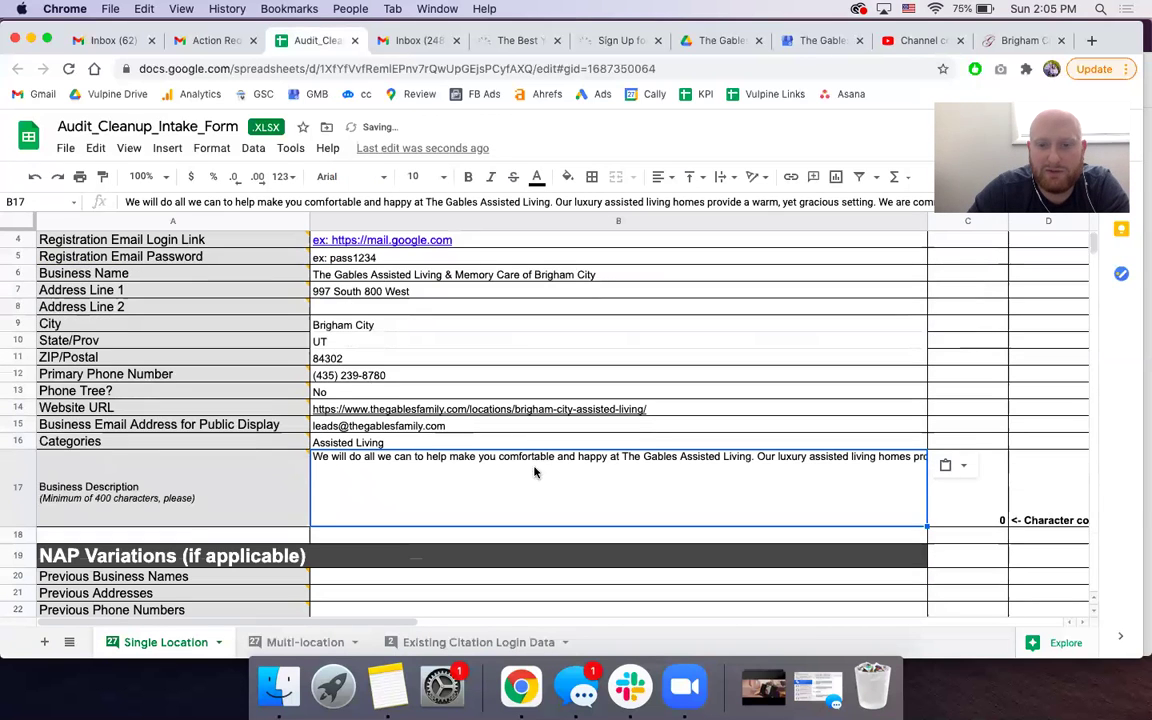
{"action": "scroll", "coordinate": [507, 496], "scroll_direction": "down", "scroll_amount": 3}
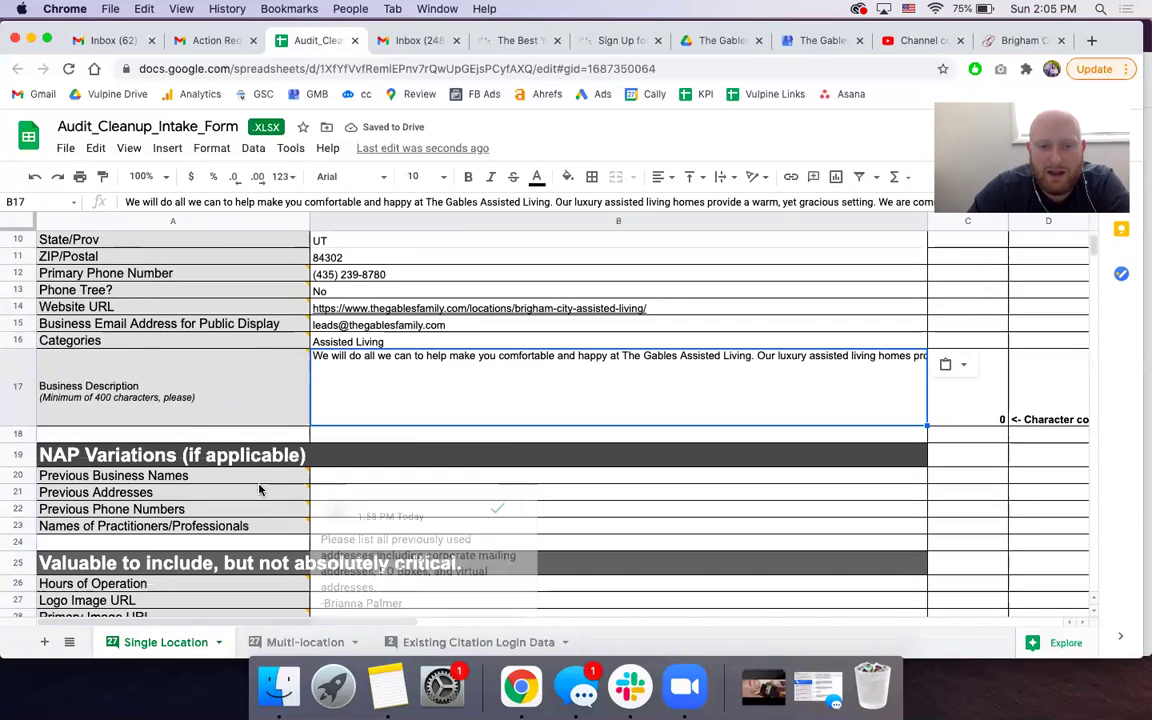
{"action": "scroll", "coordinate": [254, 500], "scroll_direction": "down", "scroll_amount": 1}
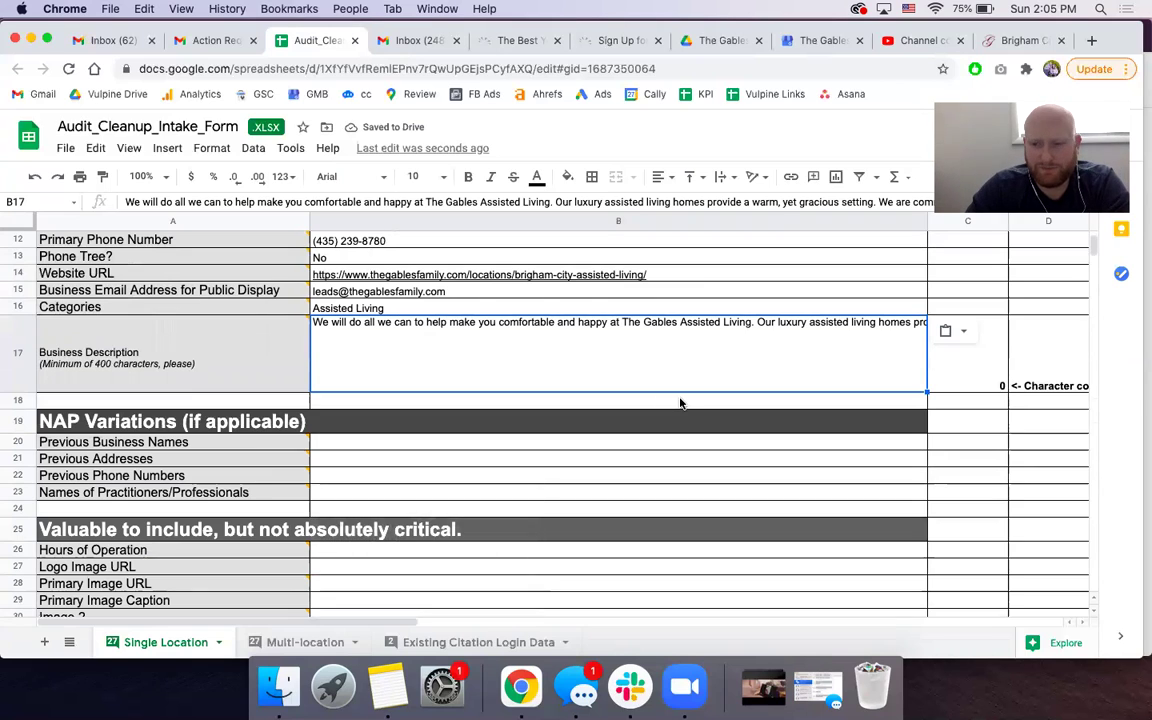
{"action": "mouse_move", "coordinate": [288, 448]}
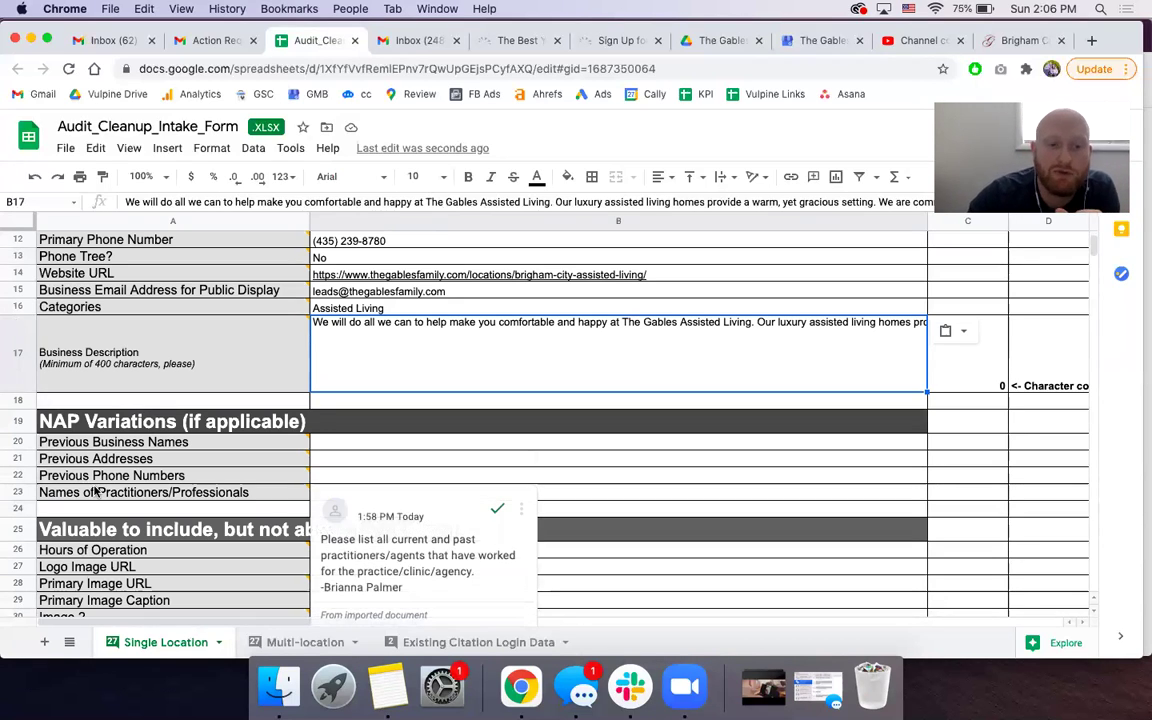
{"action": "left_click", "coordinate": [616, 446]}
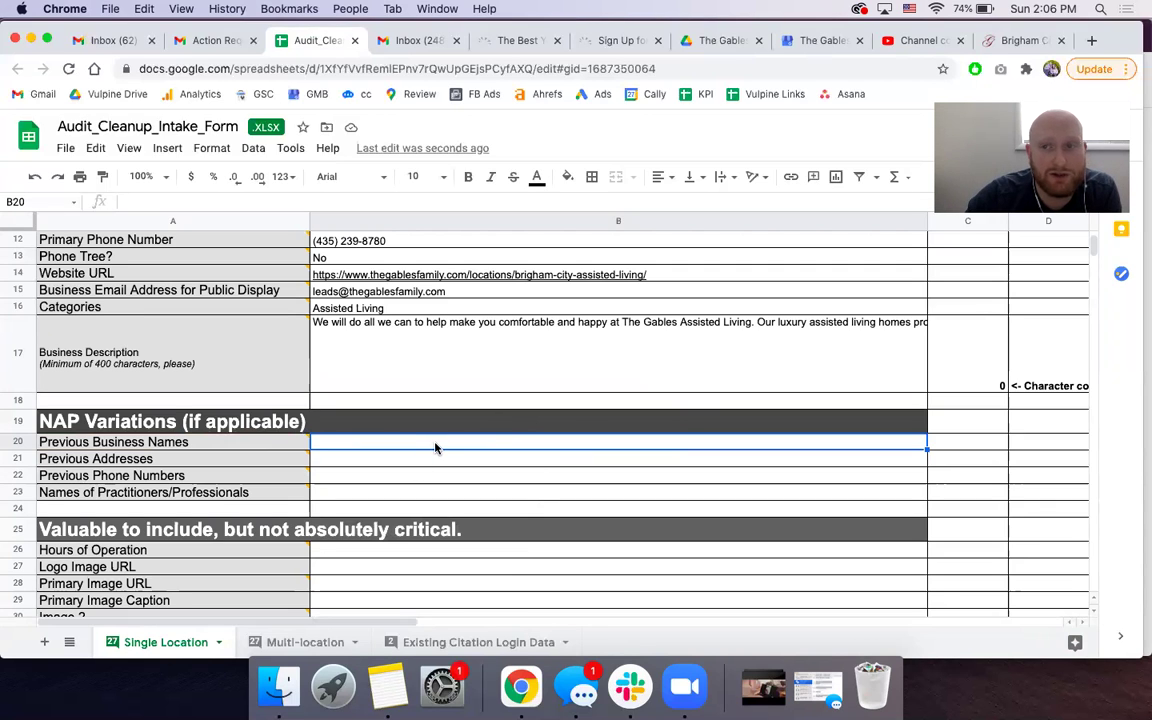
{"action": "left_click", "coordinate": [624, 468]}
{"action": "key", "text": "Down"}
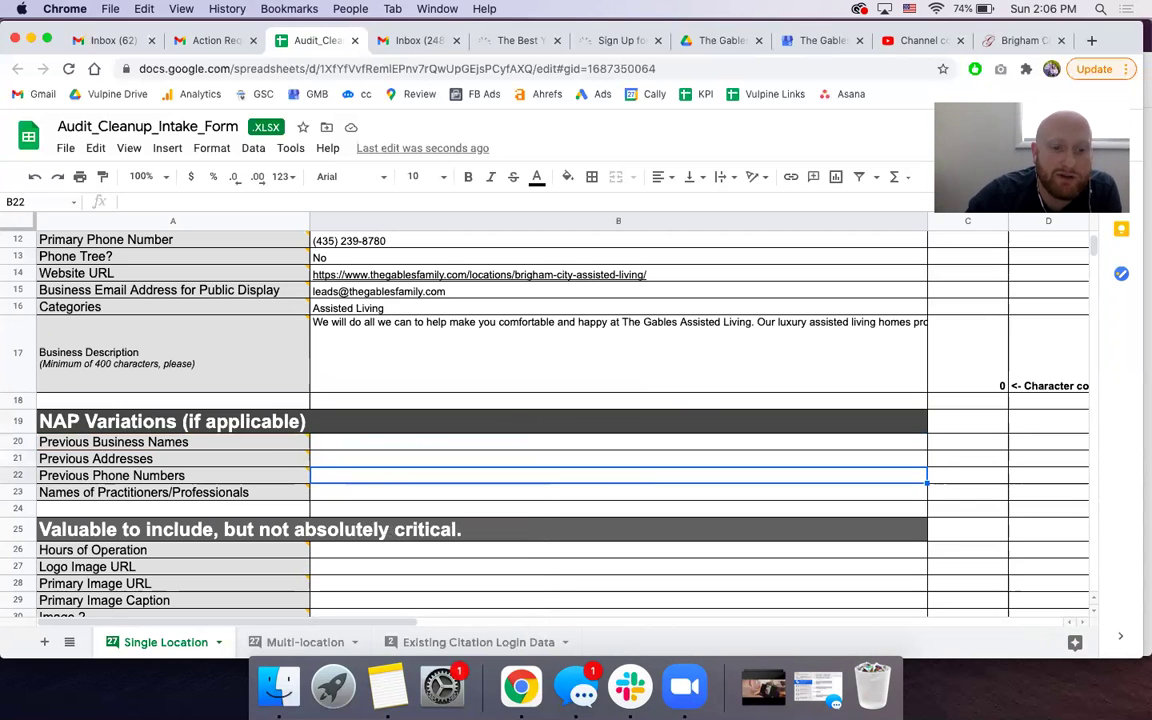
{"action": "key", "text": "Down"}
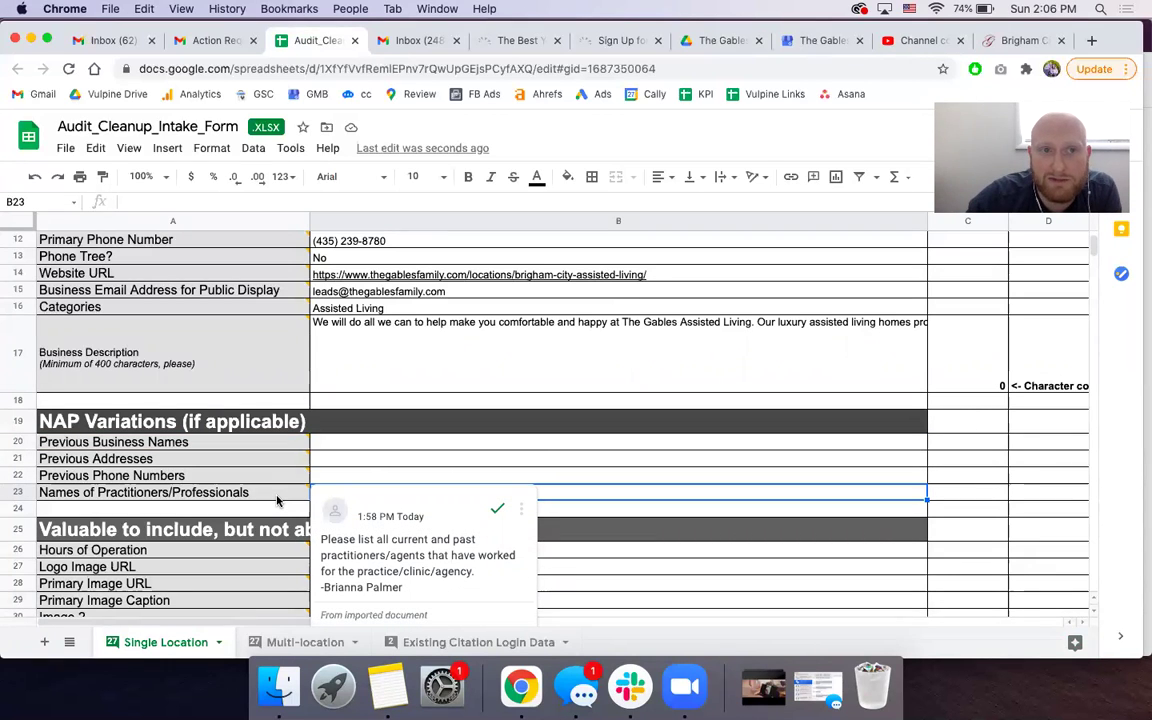
{"action": "left_click", "coordinate": [277, 496]}
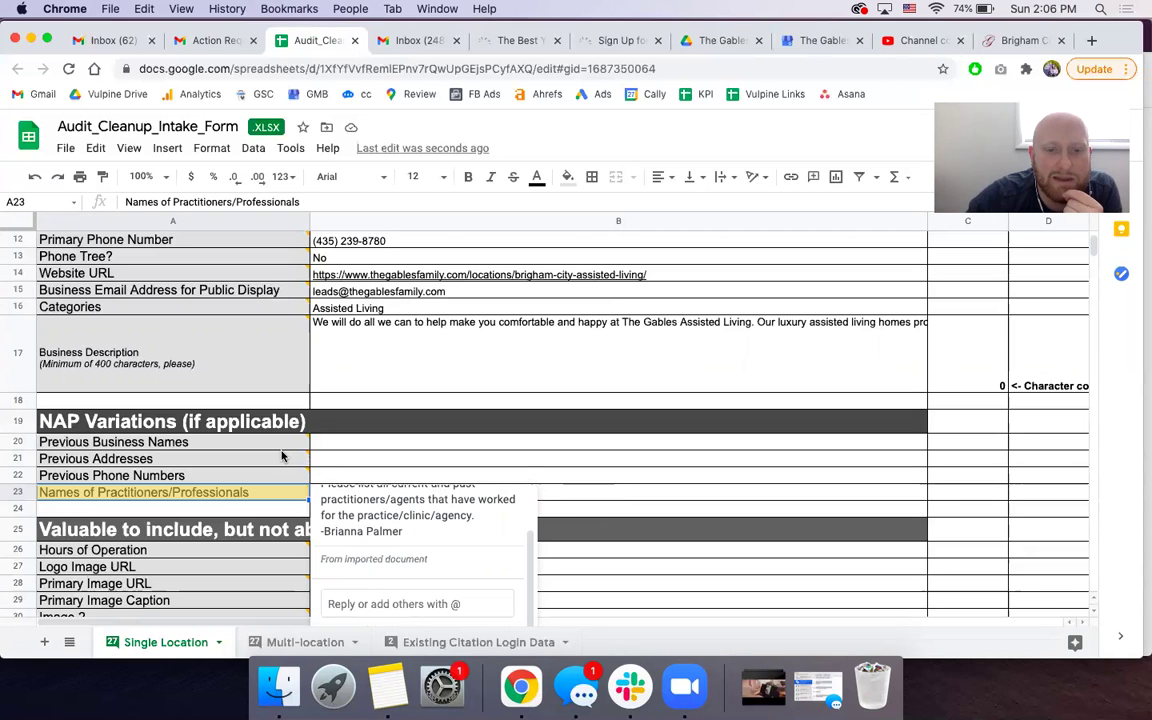
{"action": "left_click", "coordinate": [280, 443]}
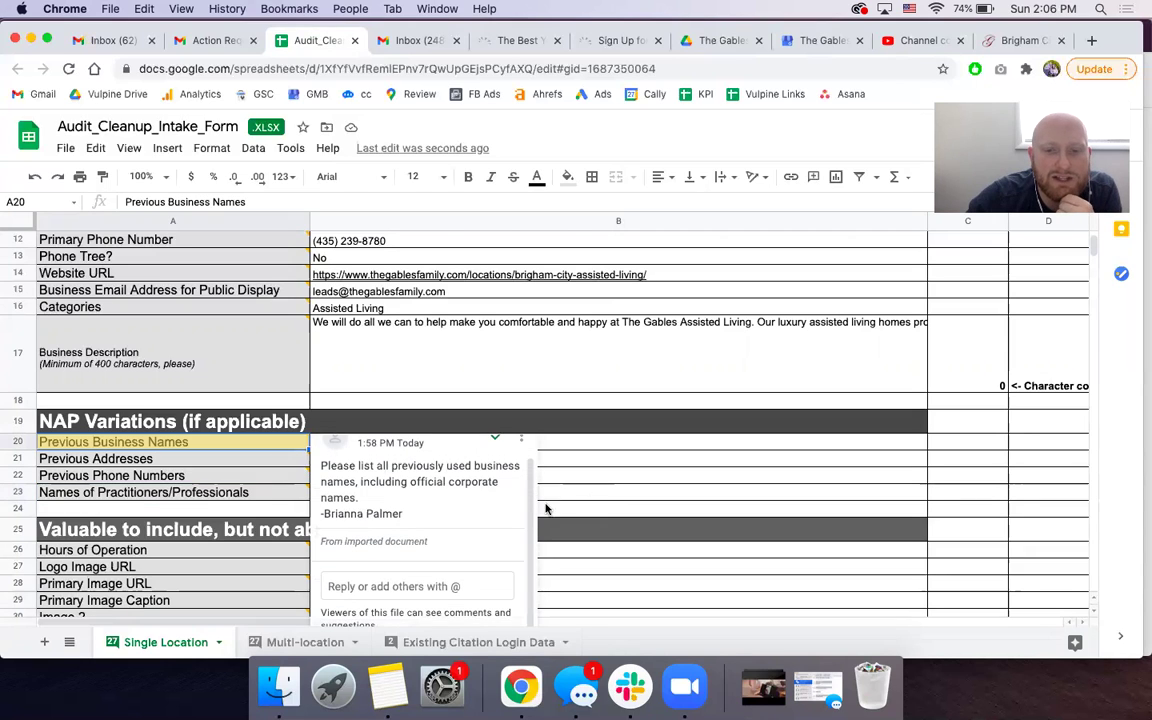
{"action": "left_click", "coordinate": [596, 494]}
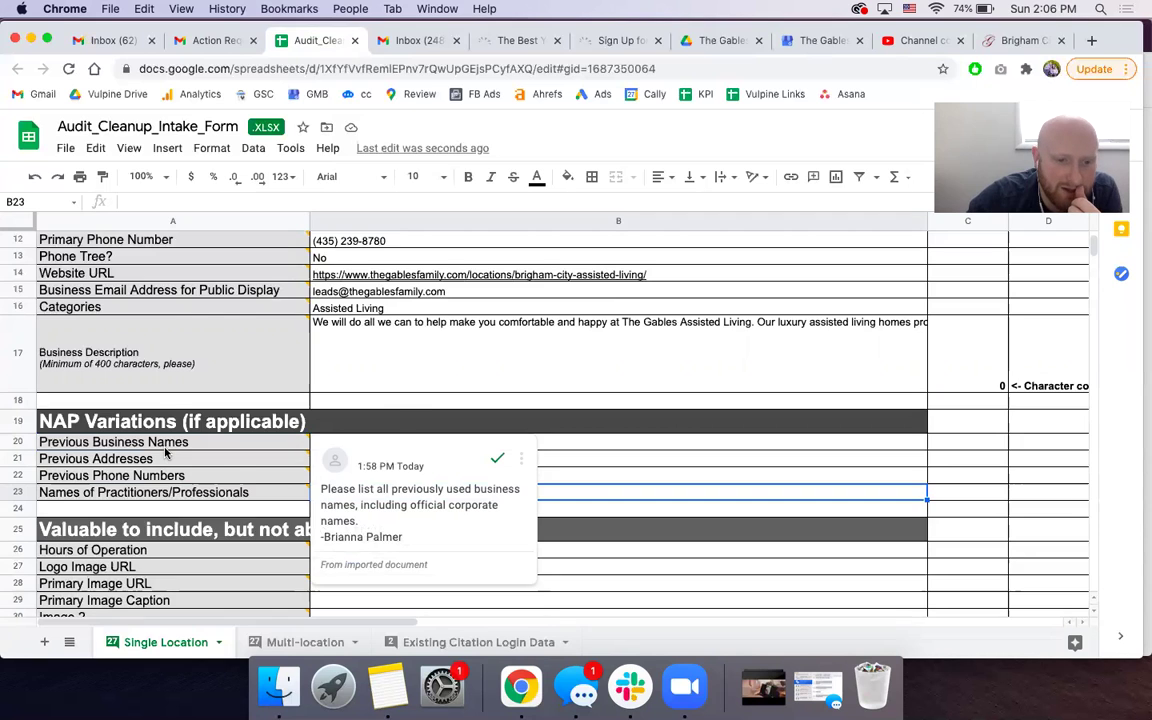
{"action": "scroll", "coordinate": [165, 452], "scroll_direction": "down", "scroll_amount": 2}
{"action": "left_click", "coordinate": [637, 499]}
{"action": "scroll", "coordinate": [185, 470], "scroll_direction": "down", "scroll_amount": 2}
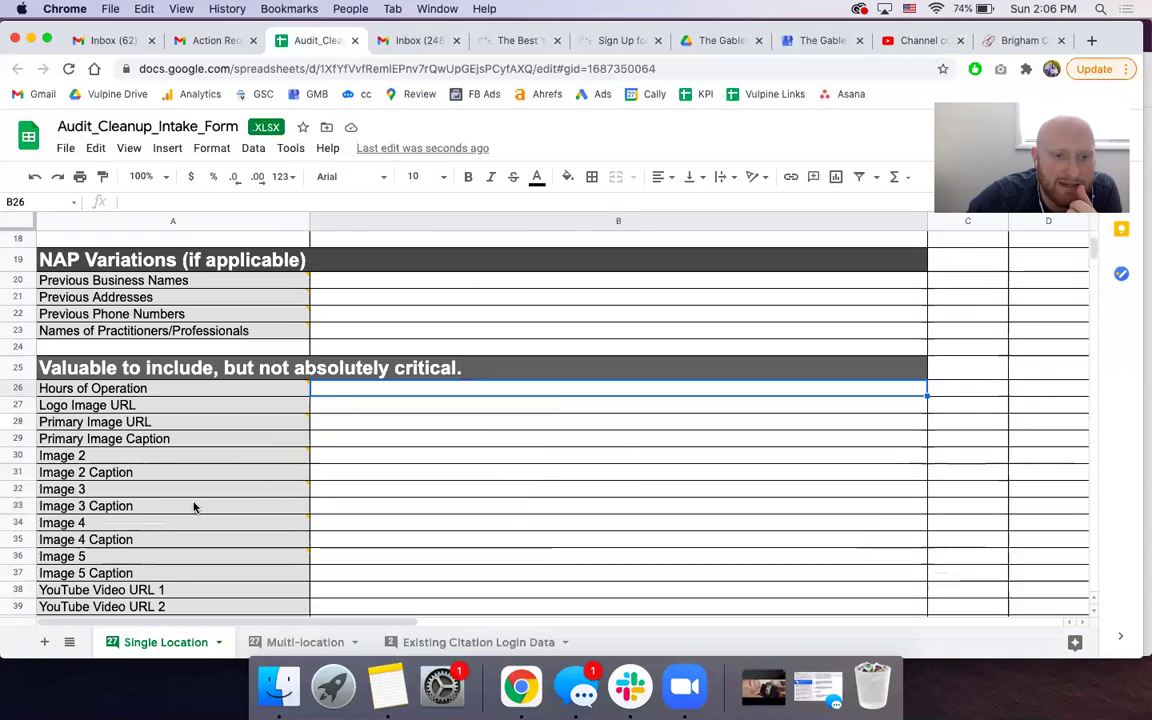
{"action": "left_click", "coordinate": [155, 352]}
{"action": "left_click", "coordinate": [126, 369]}
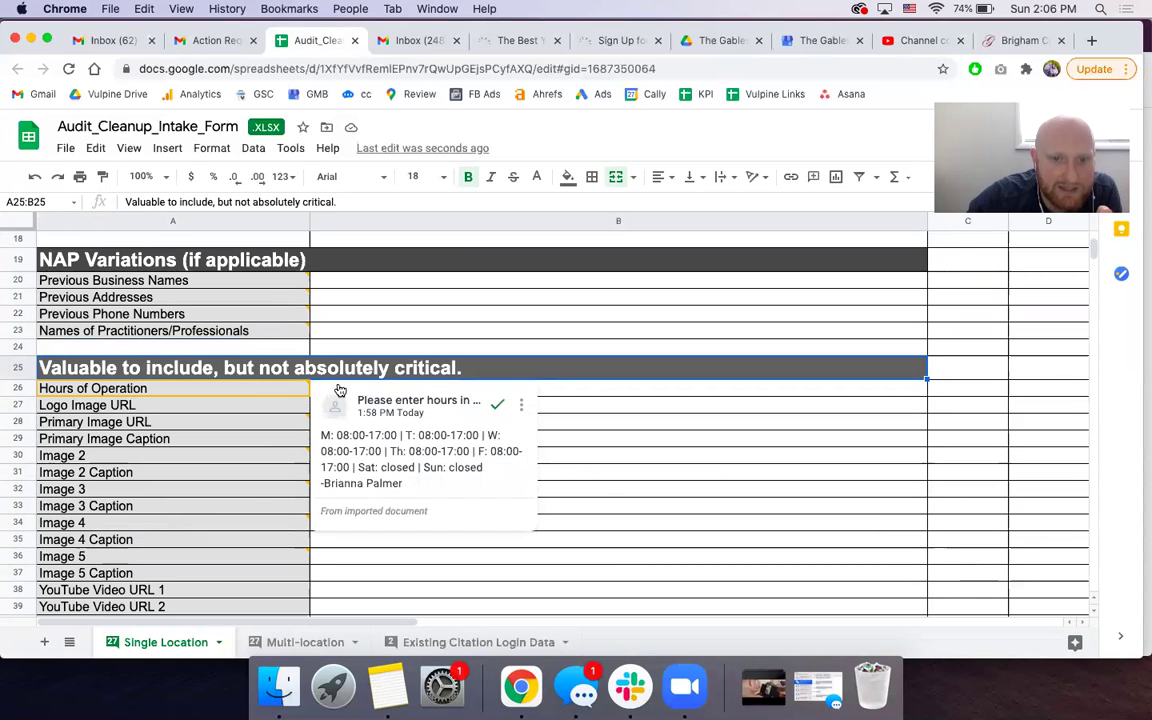
{"action": "left_click", "coordinate": [585, 395]}
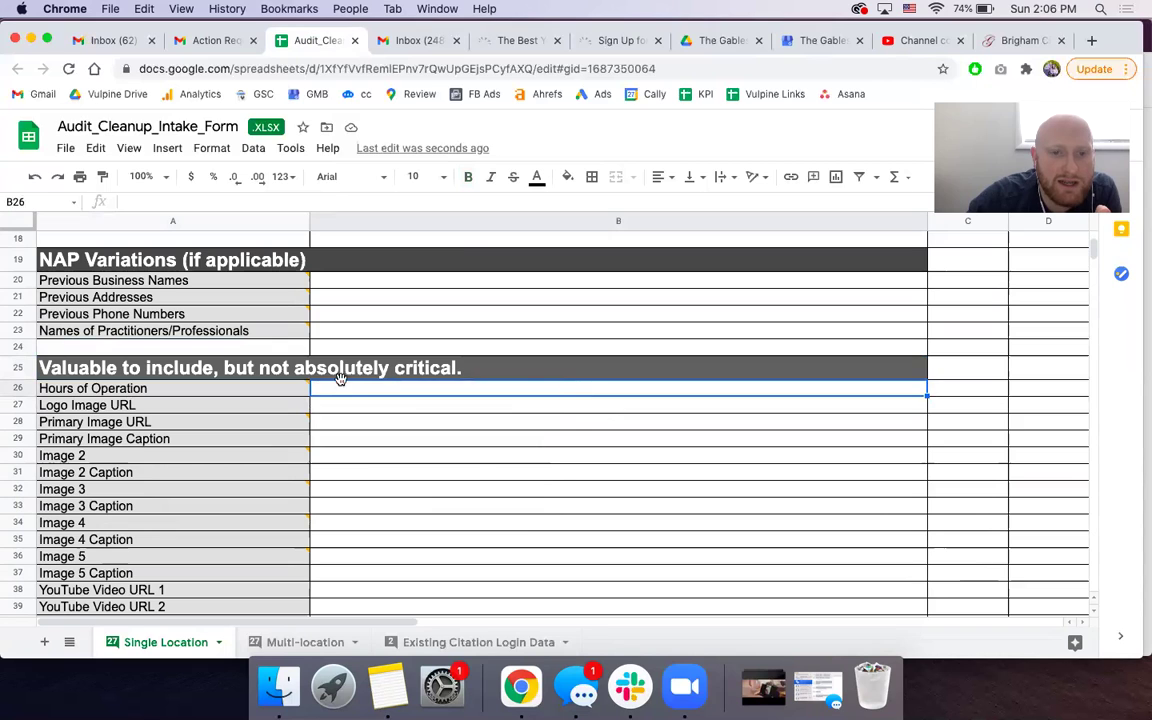
{"action": "mouse_move", "coordinate": [290, 389]}
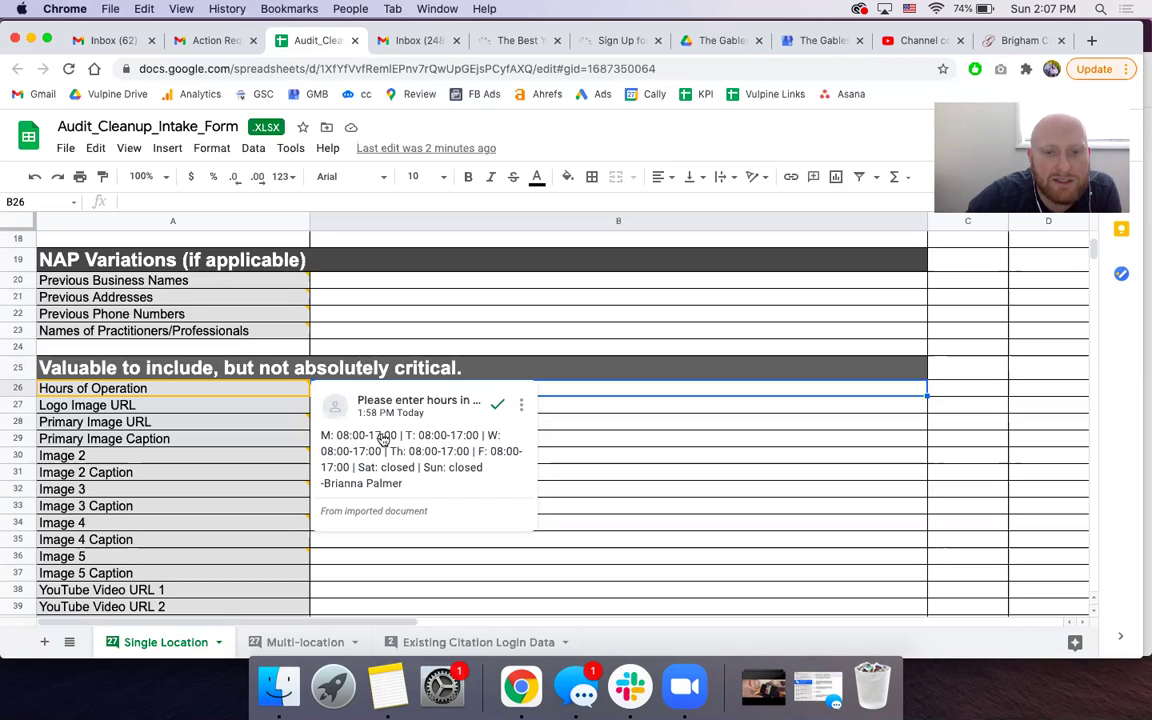
{"action": "left_click", "coordinate": [598, 426]}
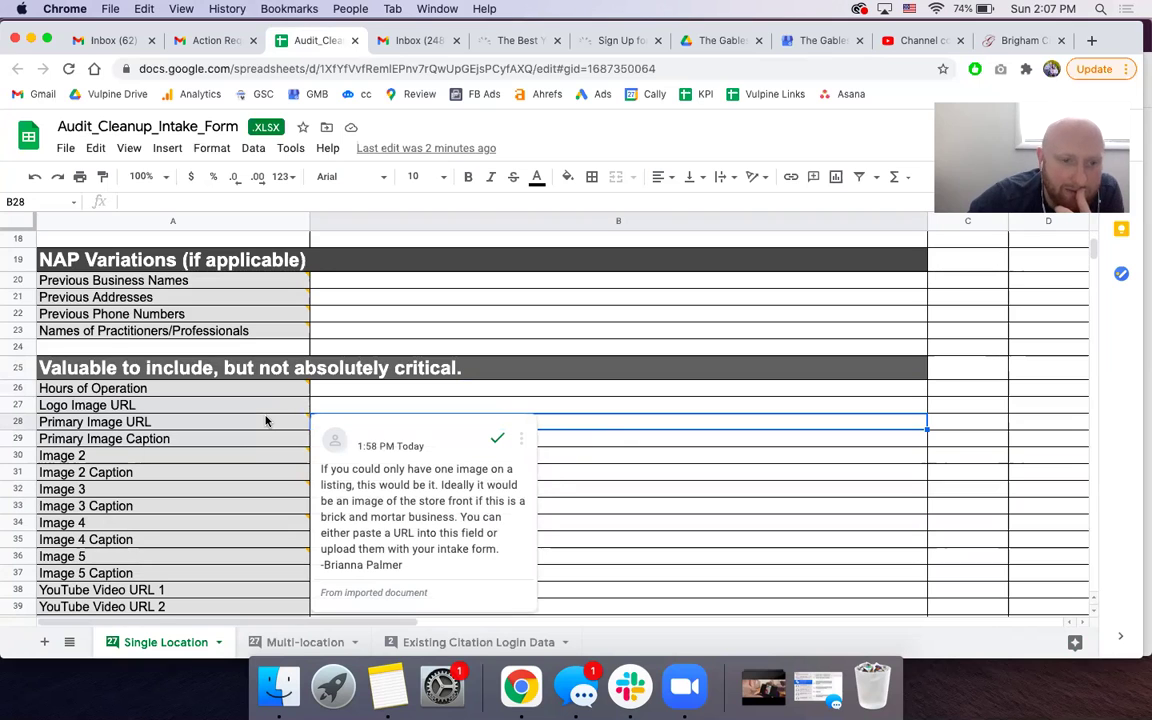
{"action": "left_click", "coordinate": [173, 422]}
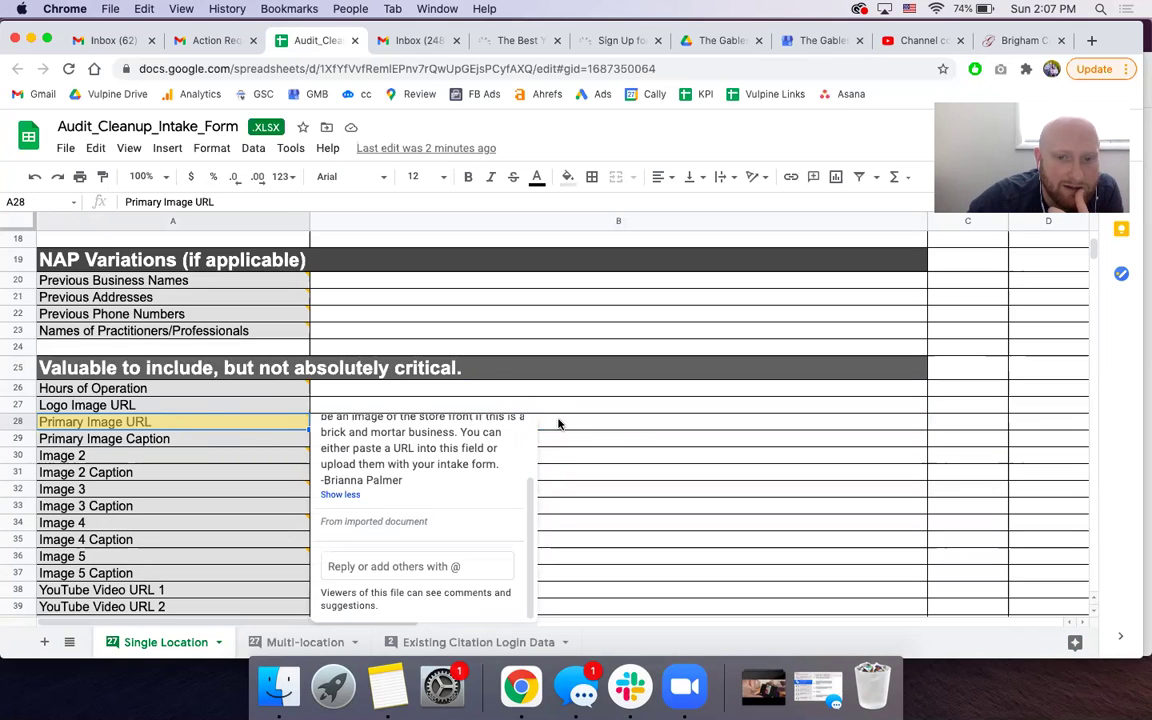
{"action": "left_click", "coordinate": [558, 424]}
{"action": "left_click", "coordinate": [1030, 44]}
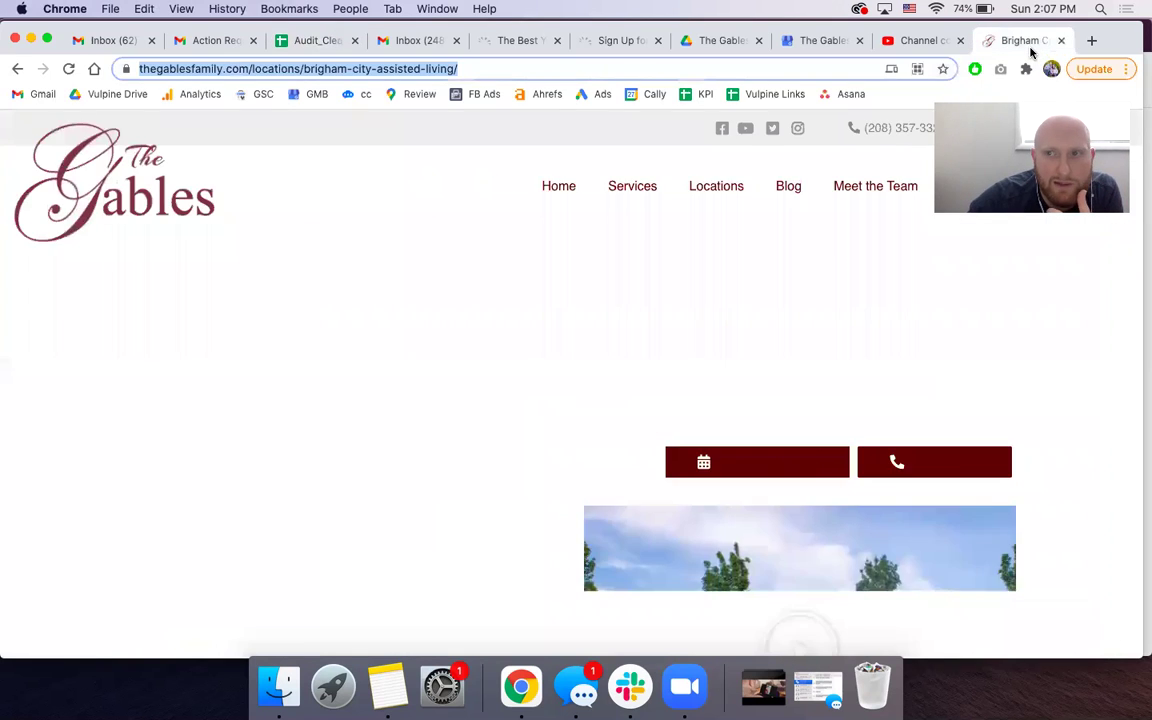
- Open the Gables logo image in its own tab and copy its logo.png web address
{"action": "right_click", "coordinate": [123, 205]}
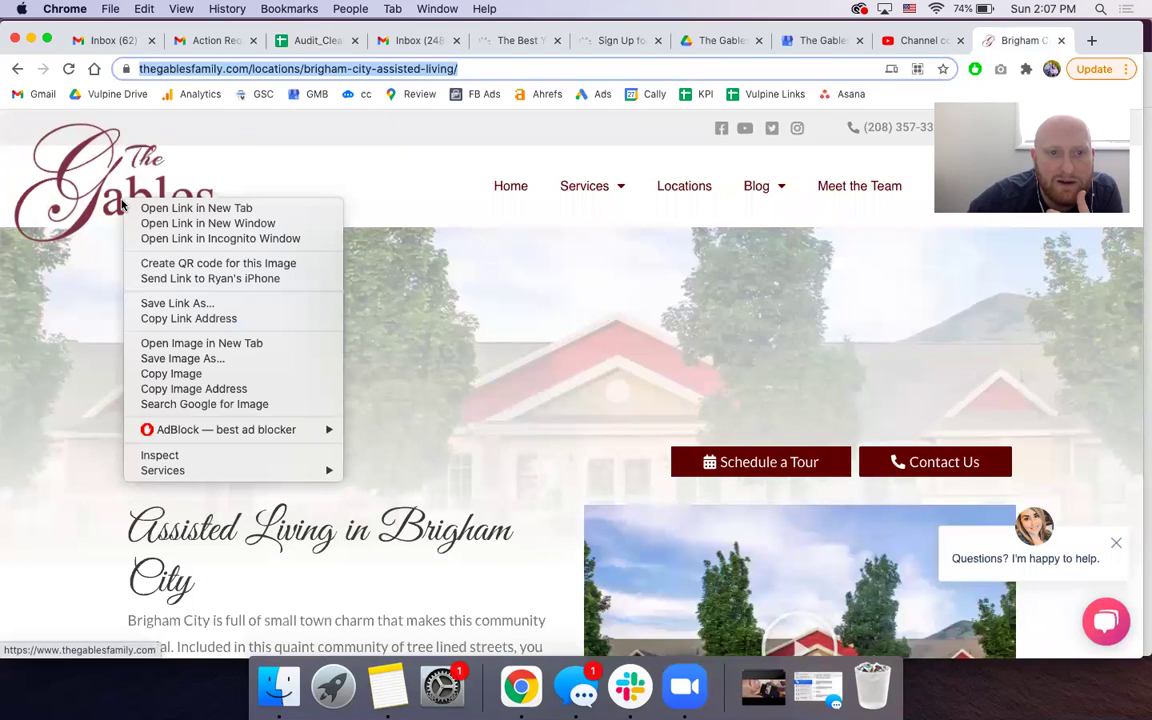
{"action": "left_click", "coordinate": [204, 343]}
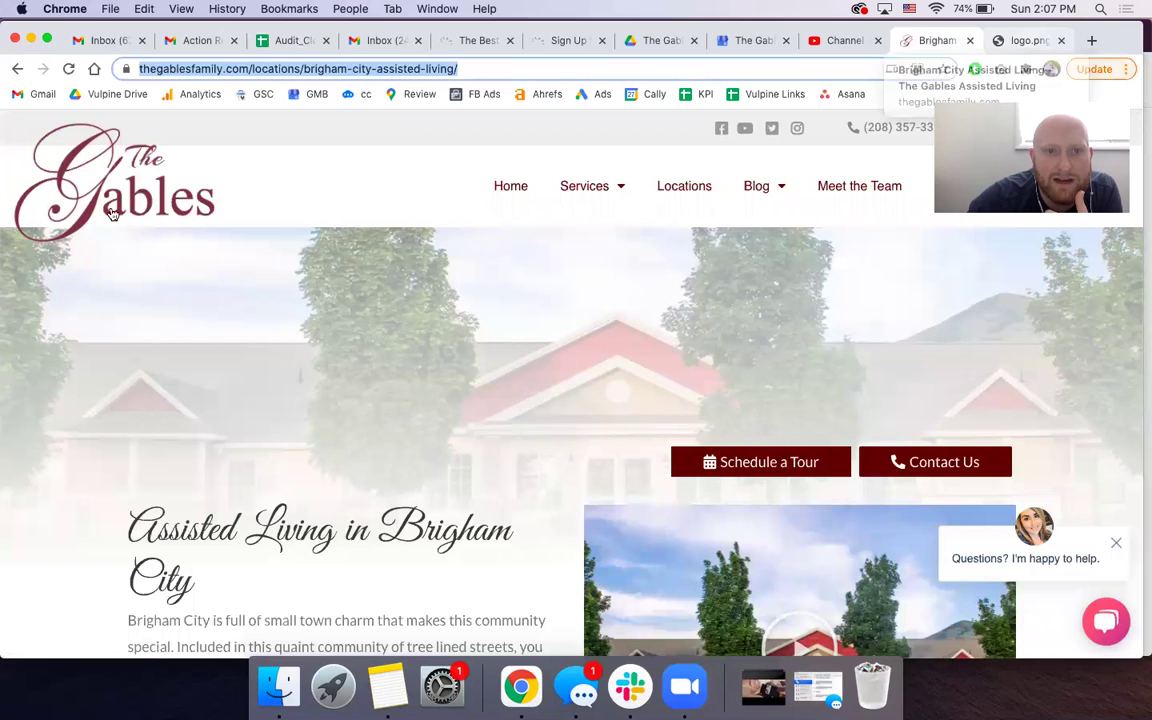
{"action": "left_click", "coordinate": [1025, 40]}
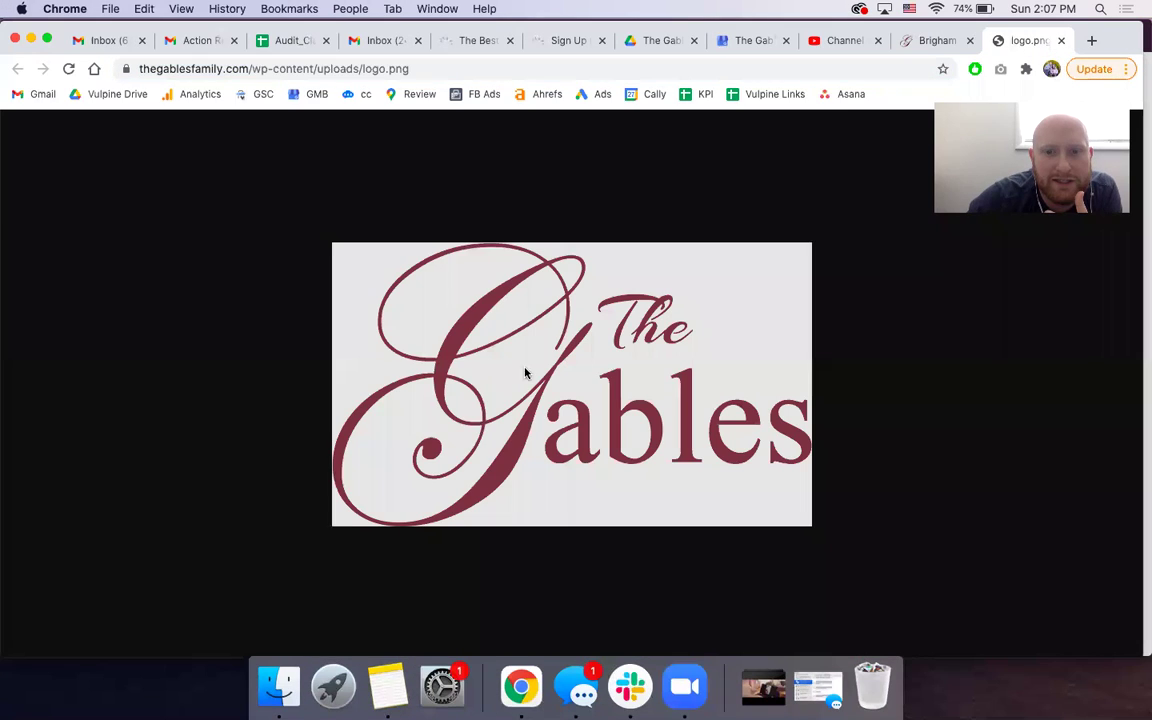
{"action": "left_click", "coordinate": [827, 65]}
{"action": "key", "text": "super+c"}
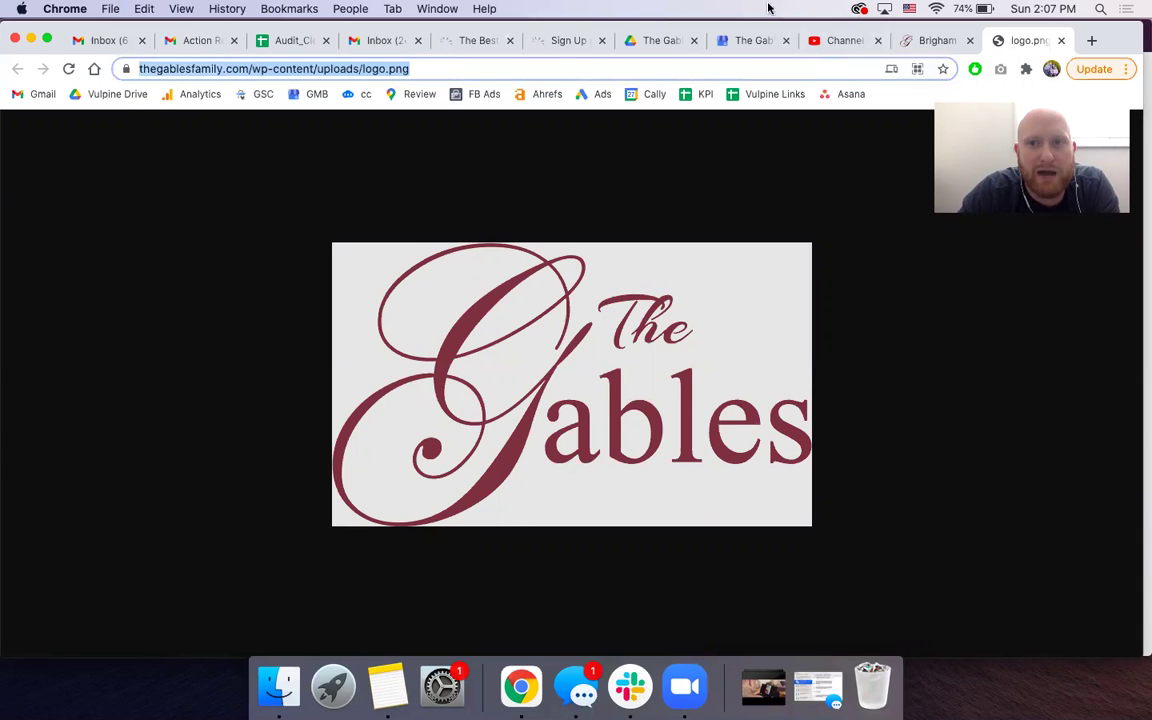
{"action": "left_click_drag", "start_coordinate": [861, 26], "coordinate": [861, 64]}
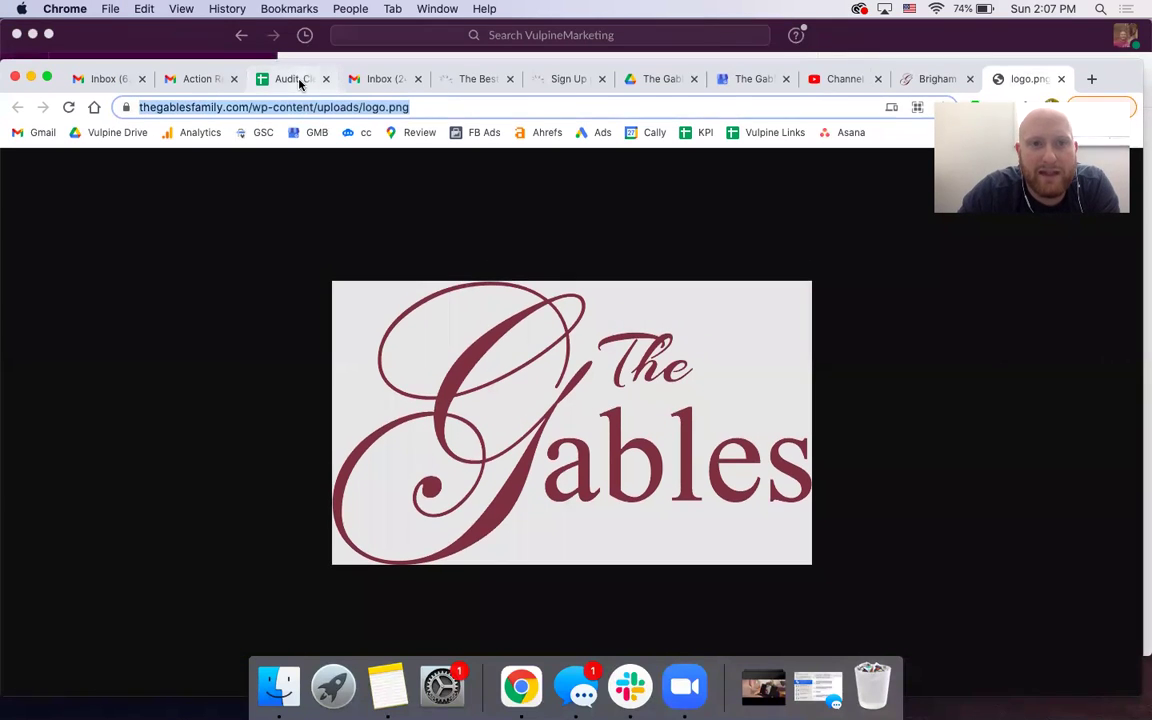
{"action": "left_click", "coordinate": [299, 84]}
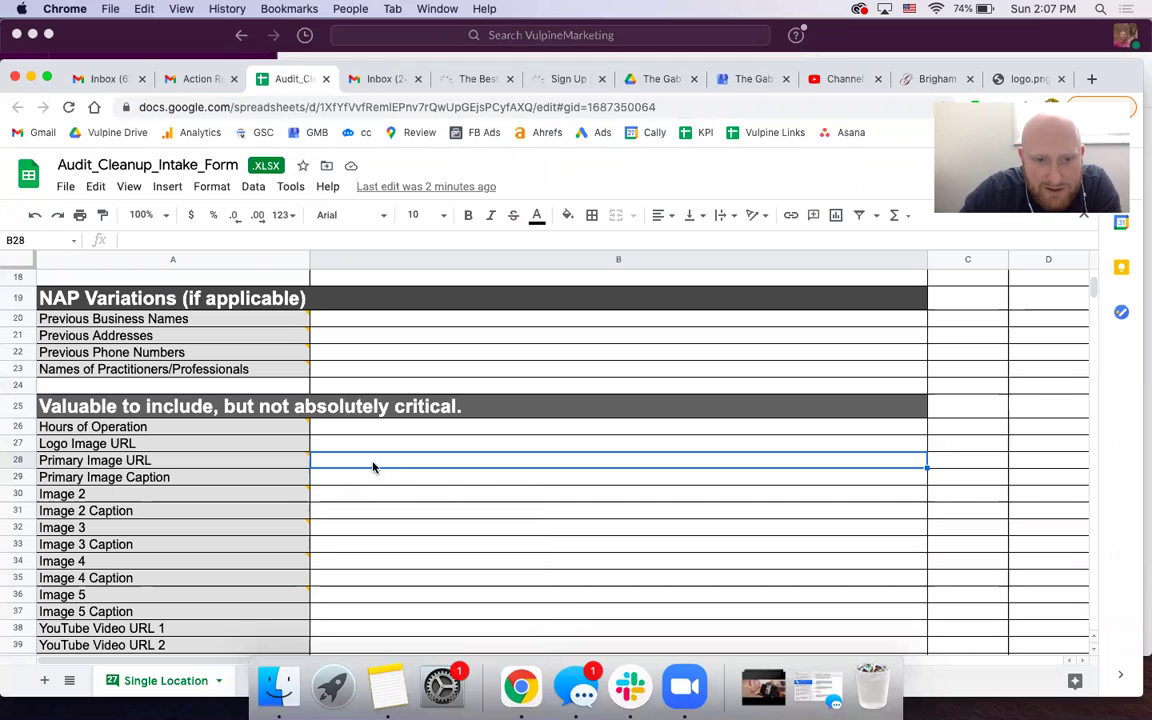
- Paste the logo.png address into the Primary Image URL field
{"action": "key", "text": "super+v"}
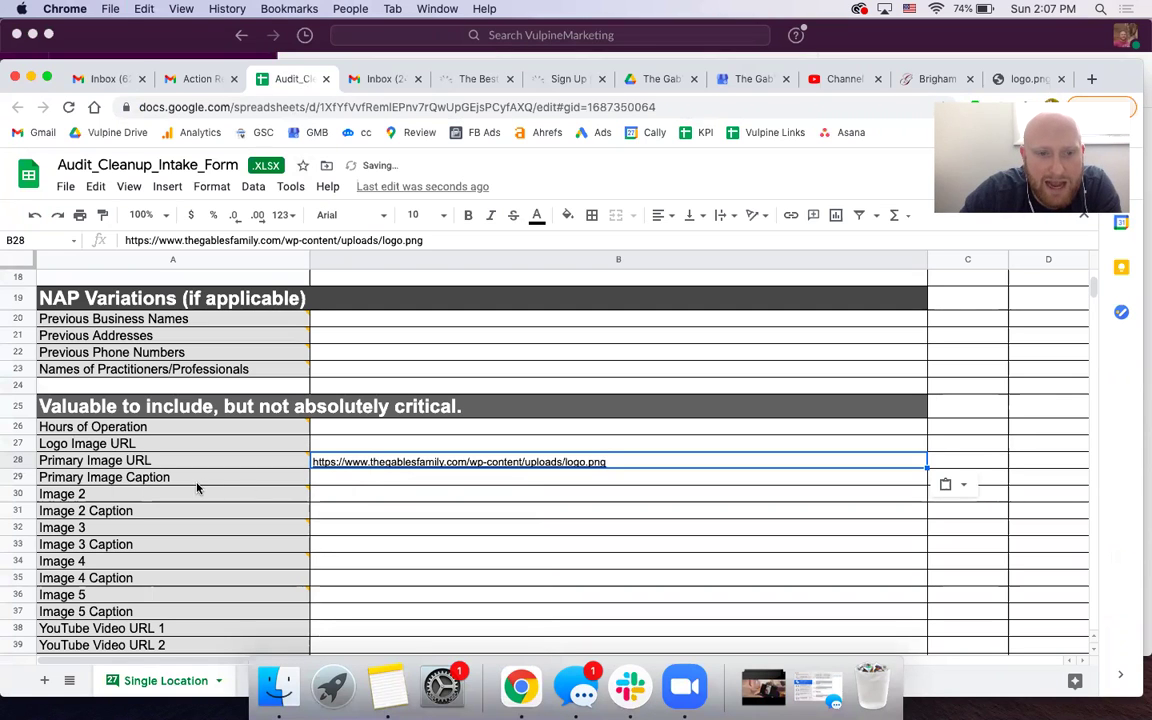
{"action": "left_click", "coordinate": [230, 482]}
{"action": "scroll", "coordinate": [260, 450], "scroll_direction": "down", "scroll_amount": 1}
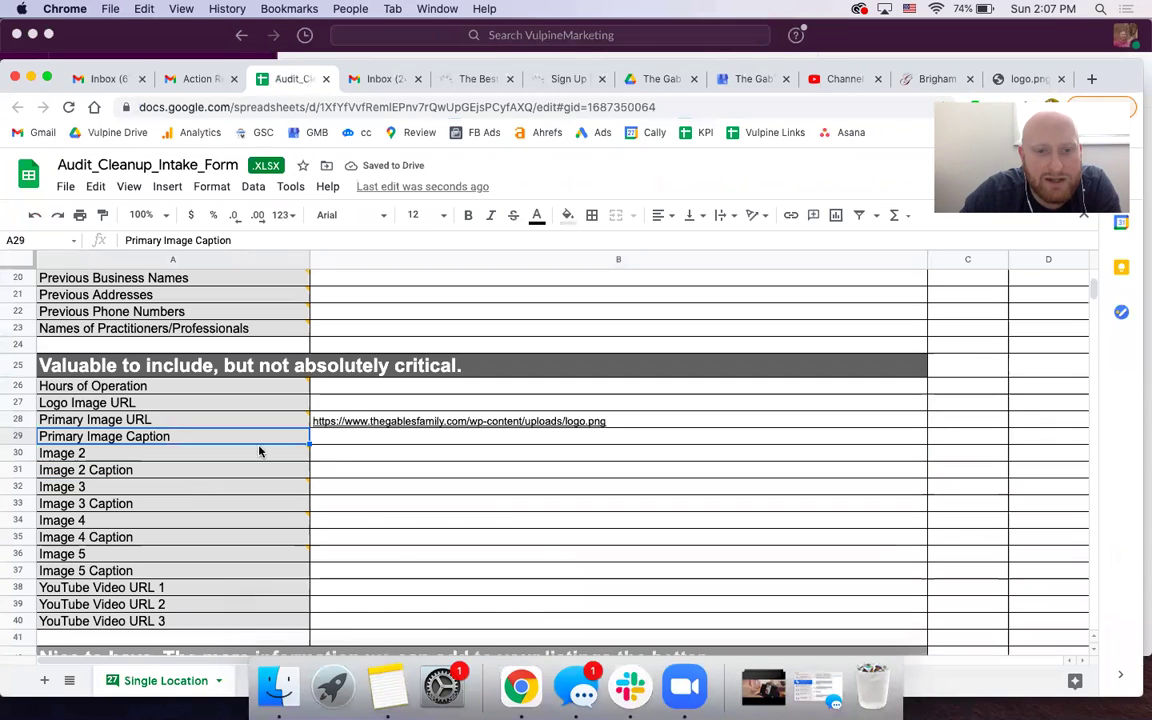
{"action": "left_click", "coordinate": [357, 445]}
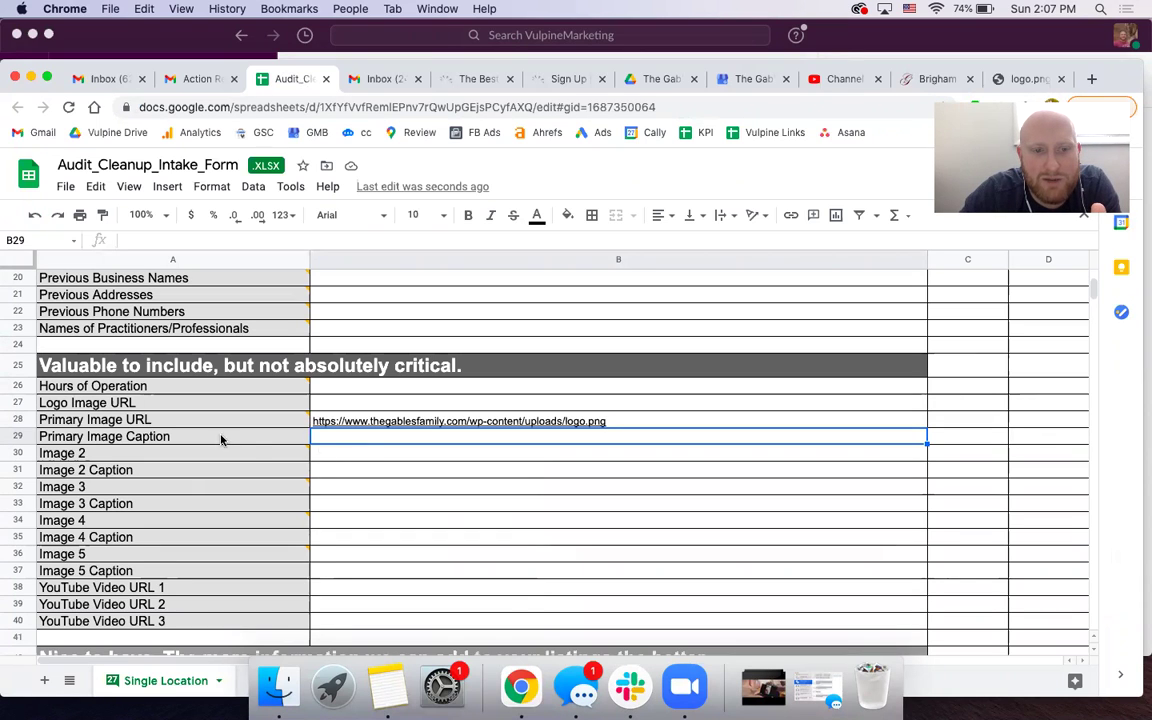
- Select the empty Image 2 value cell and go to The Gables Brigham City page
{"action": "scroll", "coordinate": [245, 440], "scroll_direction": "down", "scroll_amount": 2}
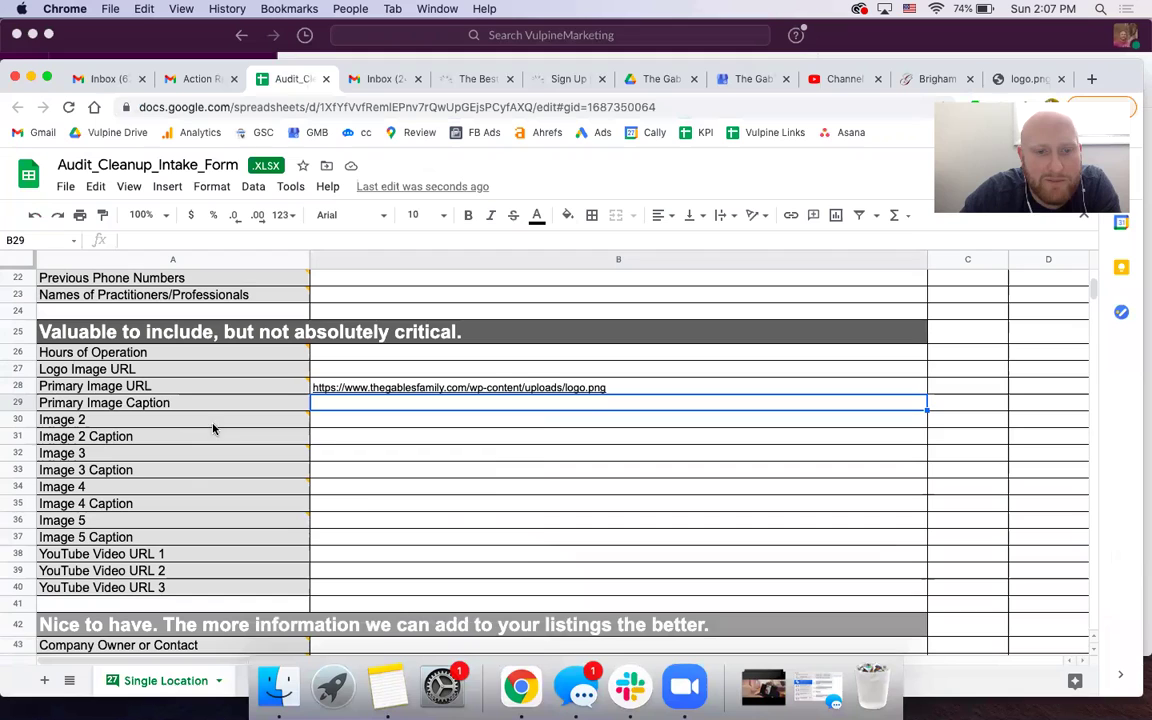
{"action": "left_click", "coordinate": [579, 424]}
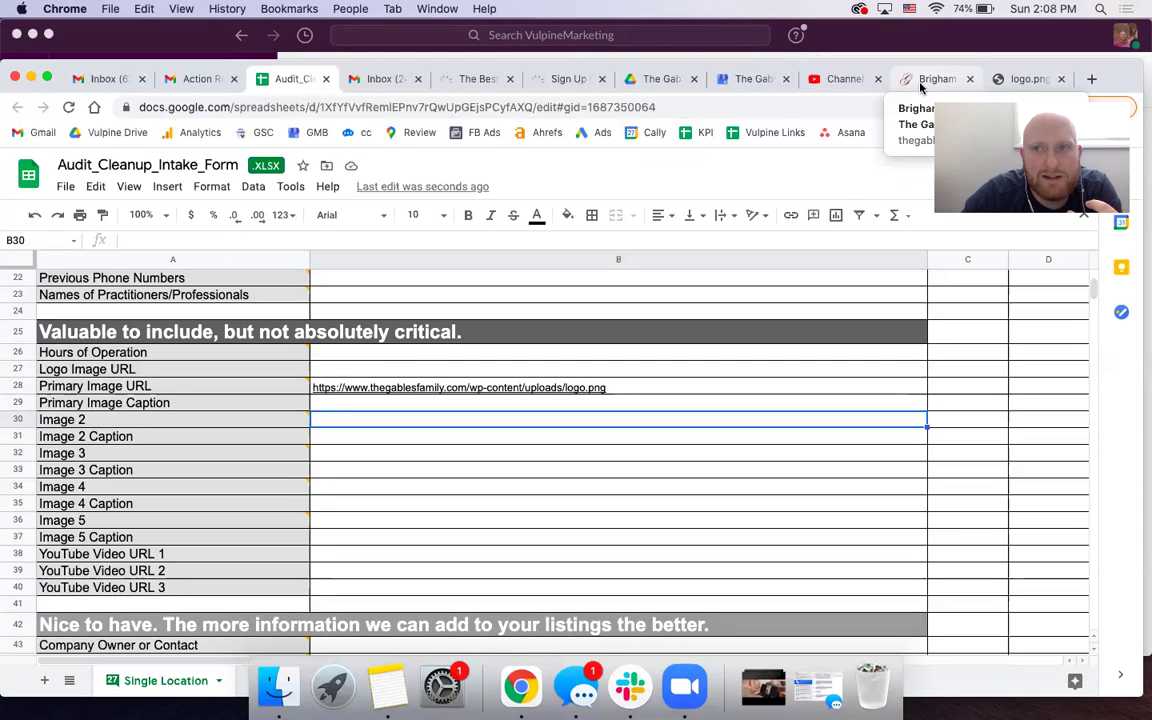
{"action": "left_click_drag", "start_coordinate": [975, 67], "coordinate": [970, 32]}
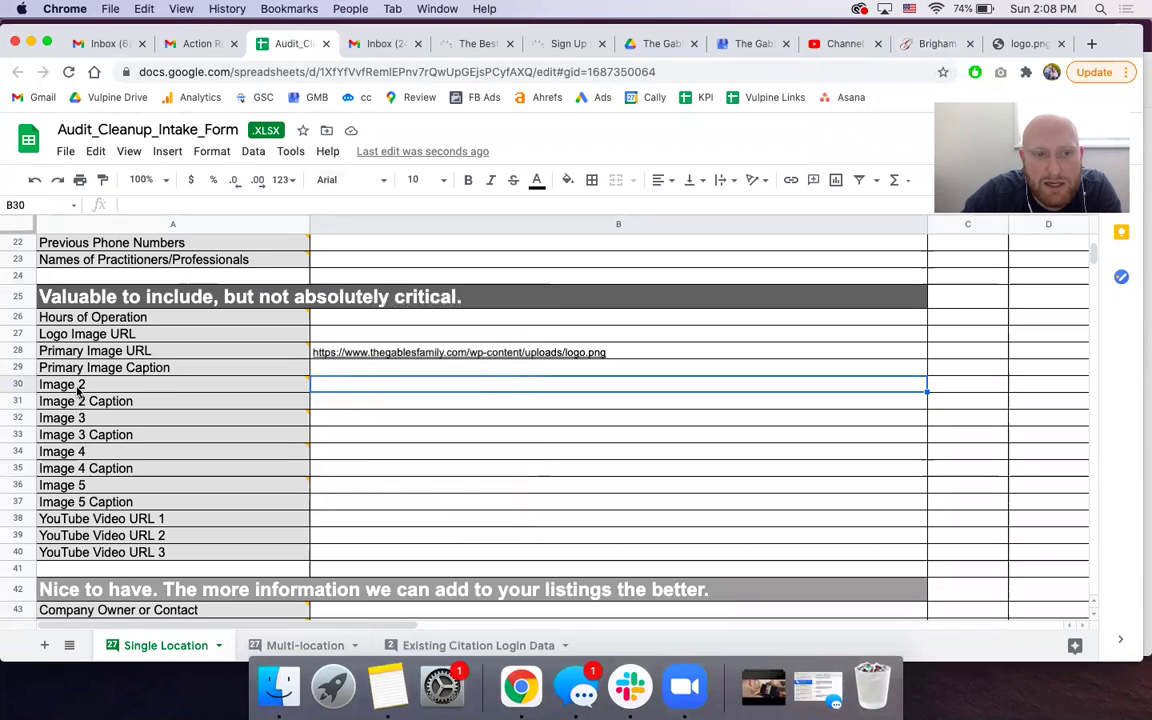
{"action": "mouse_move", "coordinate": [78, 390]}
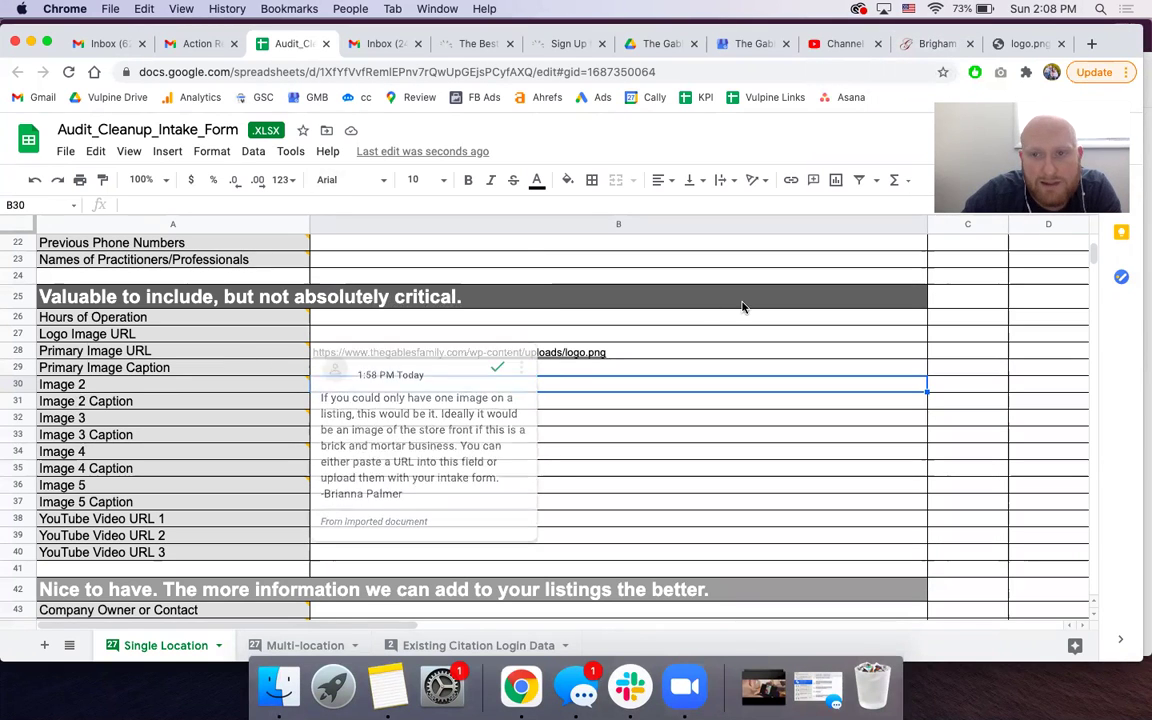
{"action": "left_click", "coordinate": [928, 44]}
- Open the gallery's fireplace photo in its own image tab
{"action": "scroll", "coordinate": [480, 343], "scroll_direction": "down", "scroll_amount": 15}
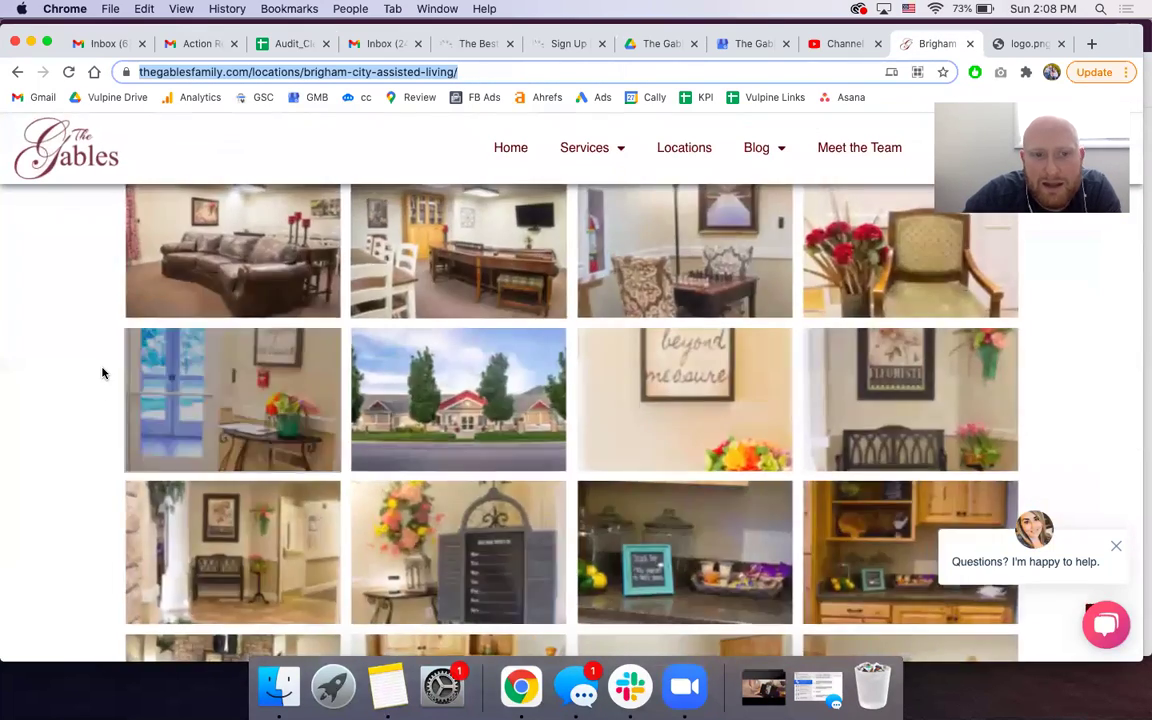
{"action": "scroll", "coordinate": [103, 373], "scroll_direction": "up", "scroll_amount": 5}
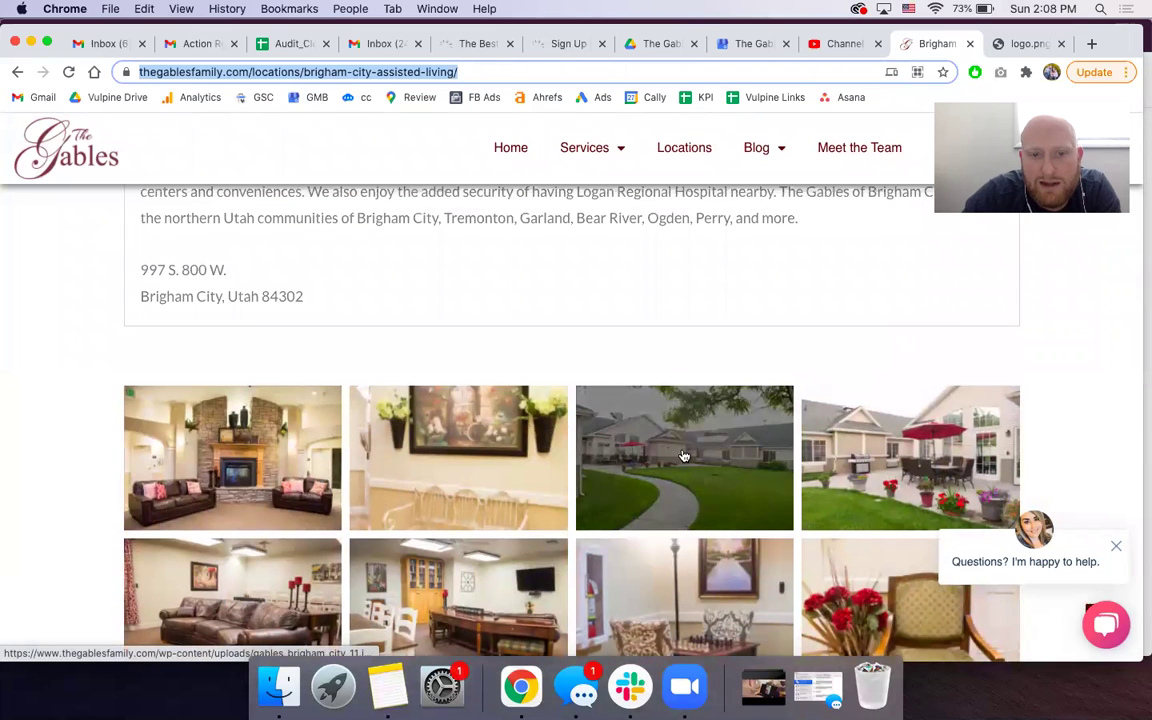
{"action": "right_click", "coordinate": [283, 445]}
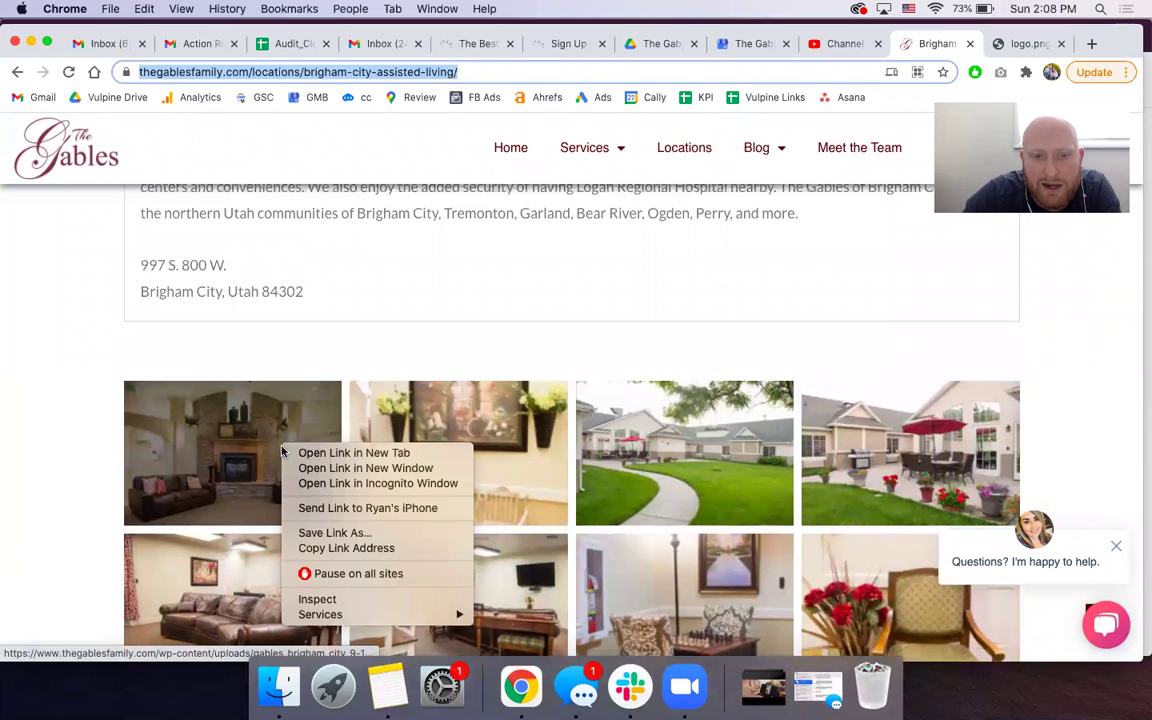
{"action": "left_click", "coordinate": [200, 455]}
{"action": "left_click", "coordinate": [229, 451]}
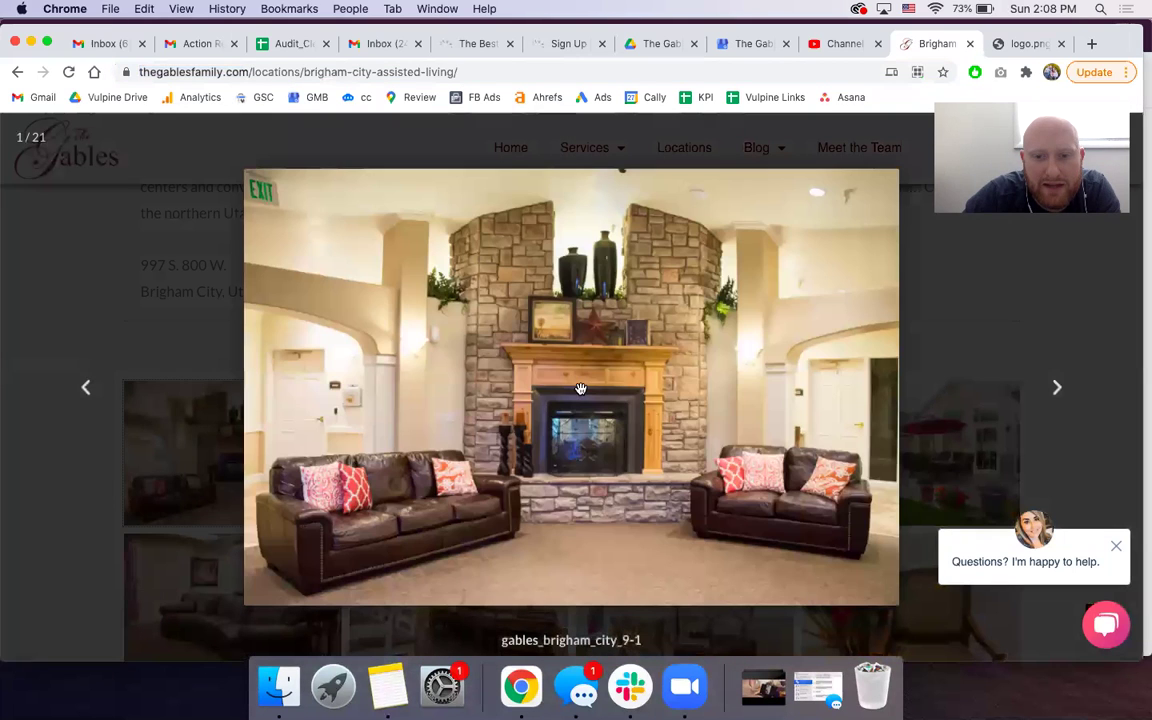
{"action": "right_click", "coordinate": [552, 398]}
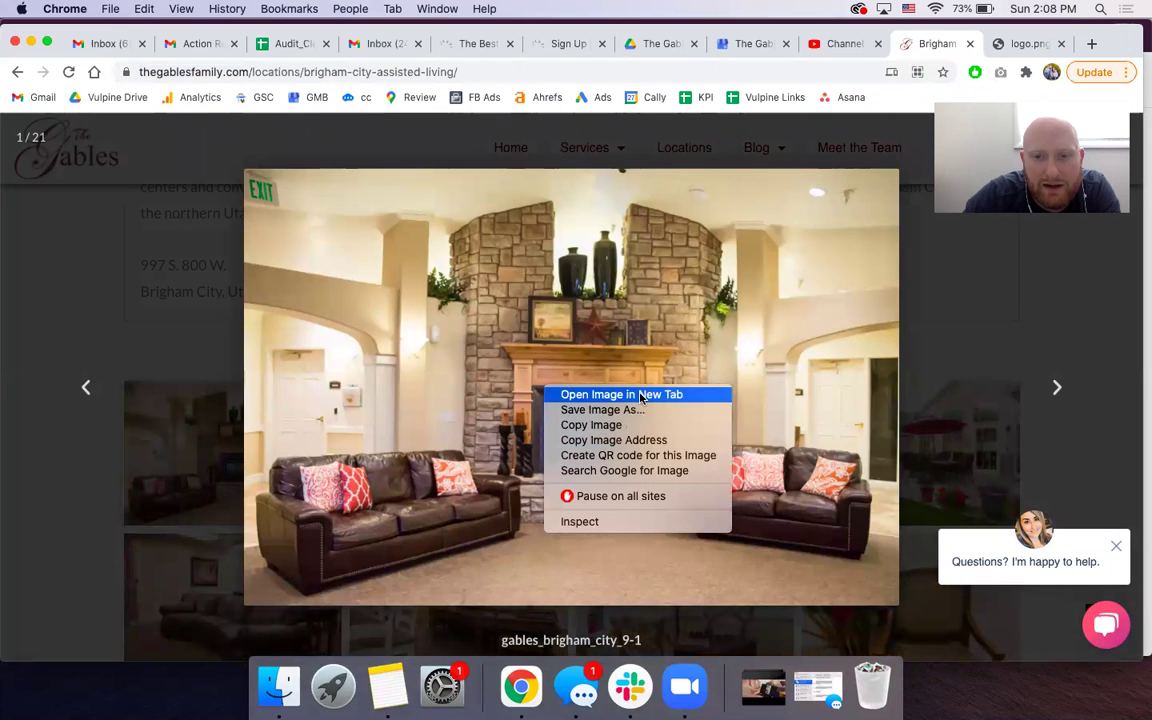
{"action": "left_click", "coordinate": [580, 395]}
{"action": "key", "text": "Left"}
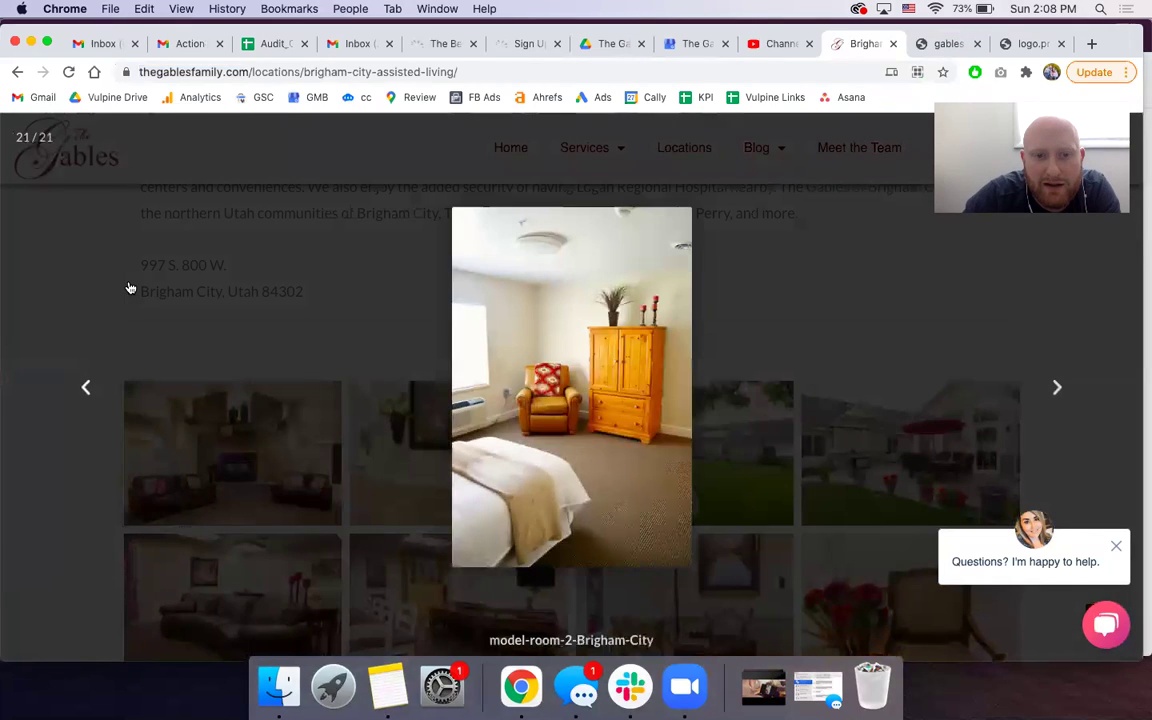
- Open the building exterior photo in a separate image tab
{"action": "left_click", "coordinate": [934, 333]}
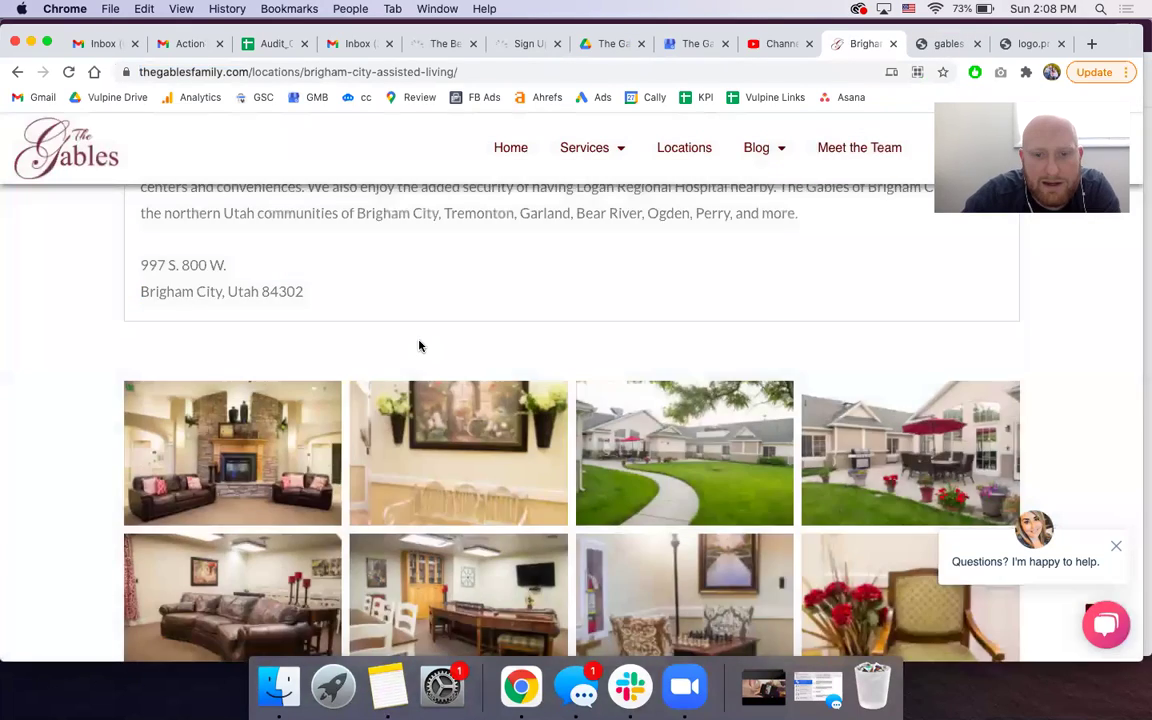
{"action": "scroll", "coordinate": [419, 344], "scroll_direction": "down", "scroll_amount": 5}
{"action": "left_click", "coordinate": [420, 346]}
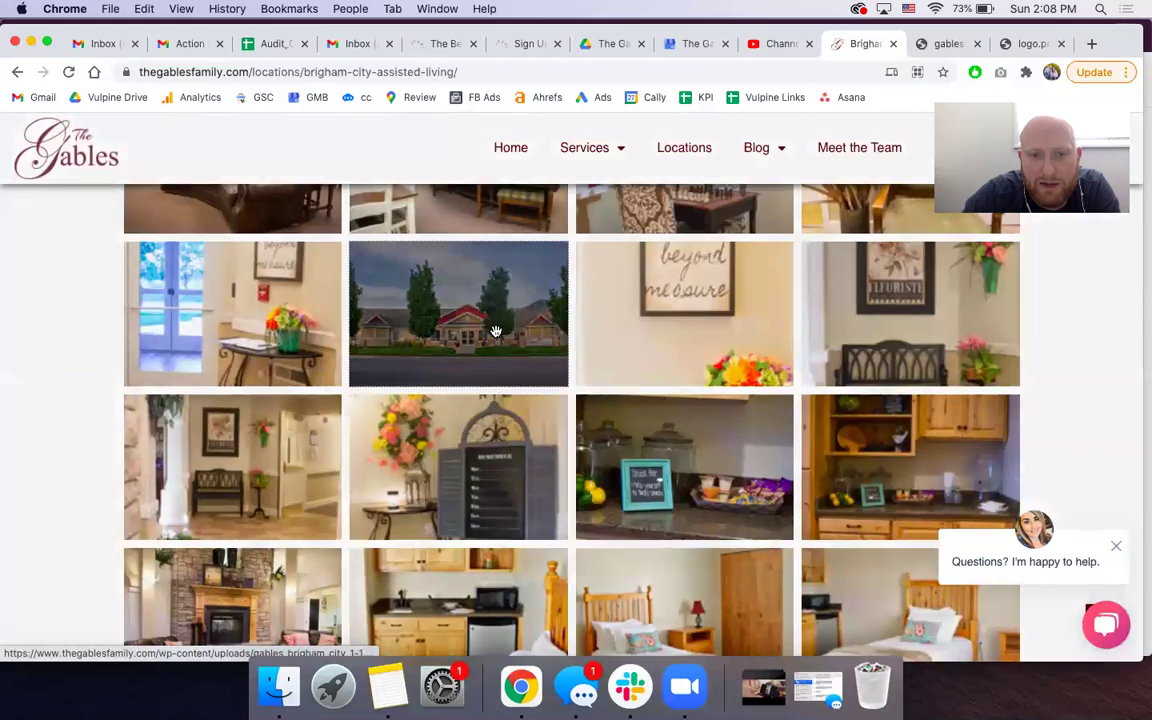
{"action": "right_click", "coordinate": [445, 355]}
{"action": "left_click", "coordinate": [470, 357]}
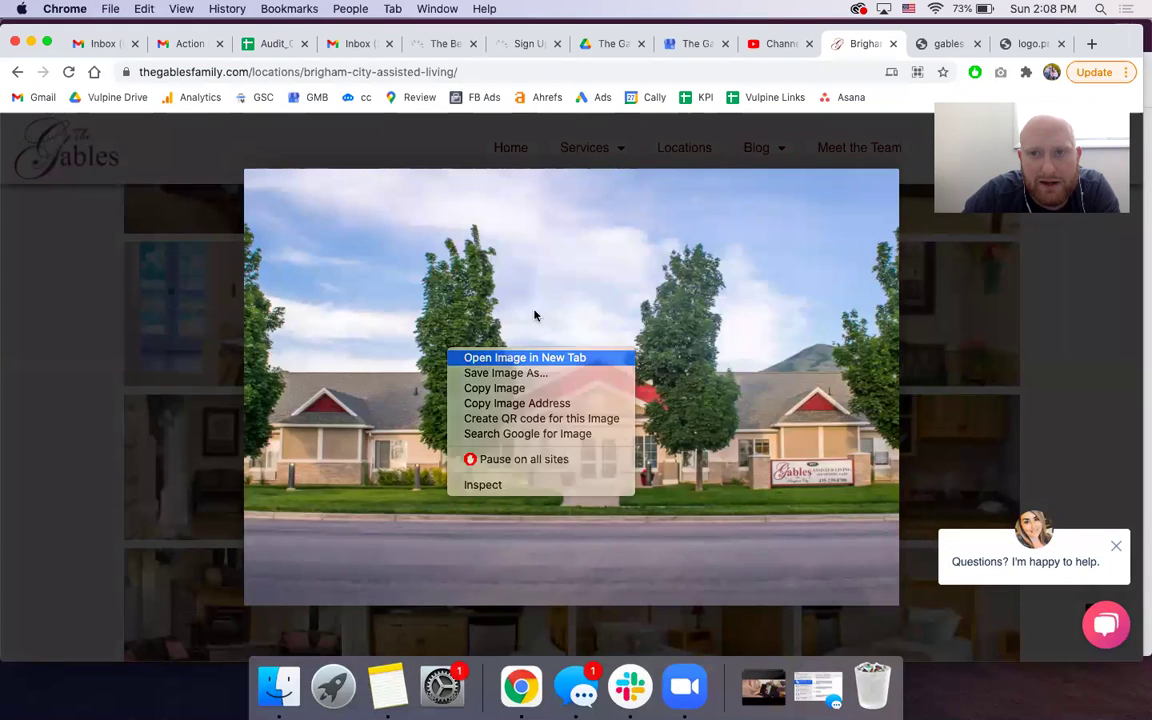
{"action": "left_click", "coordinate": [872, 48]}
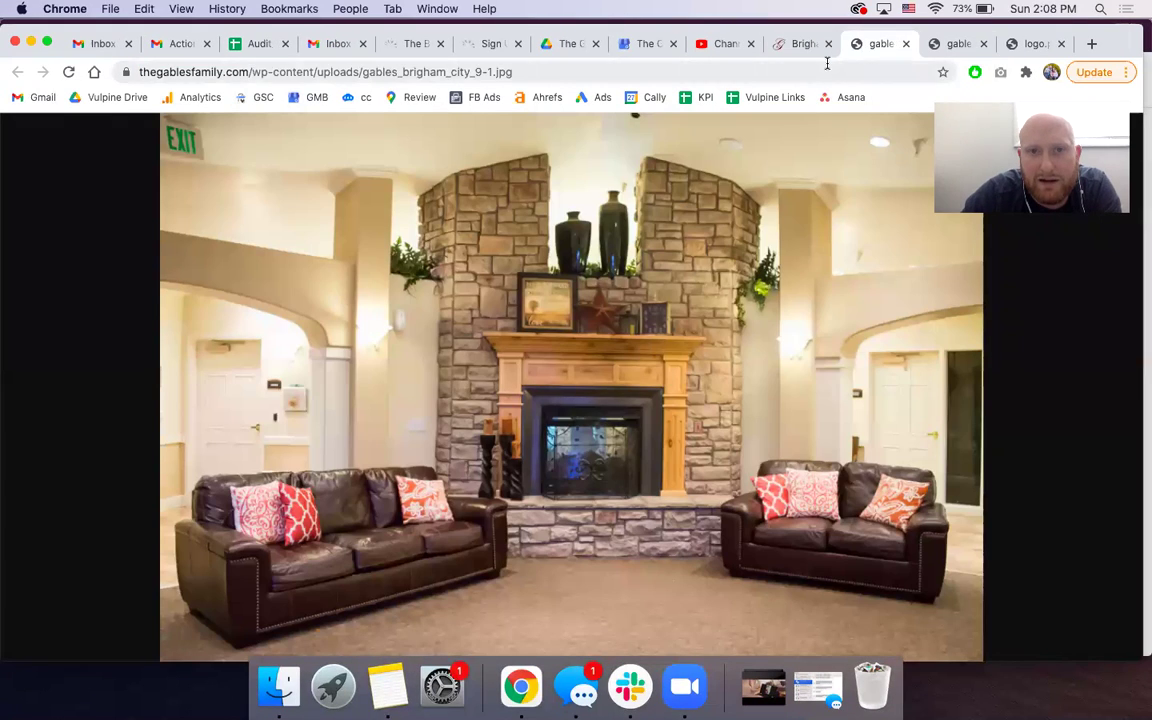
{"action": "left_click", "coordinate": [258, 44]}
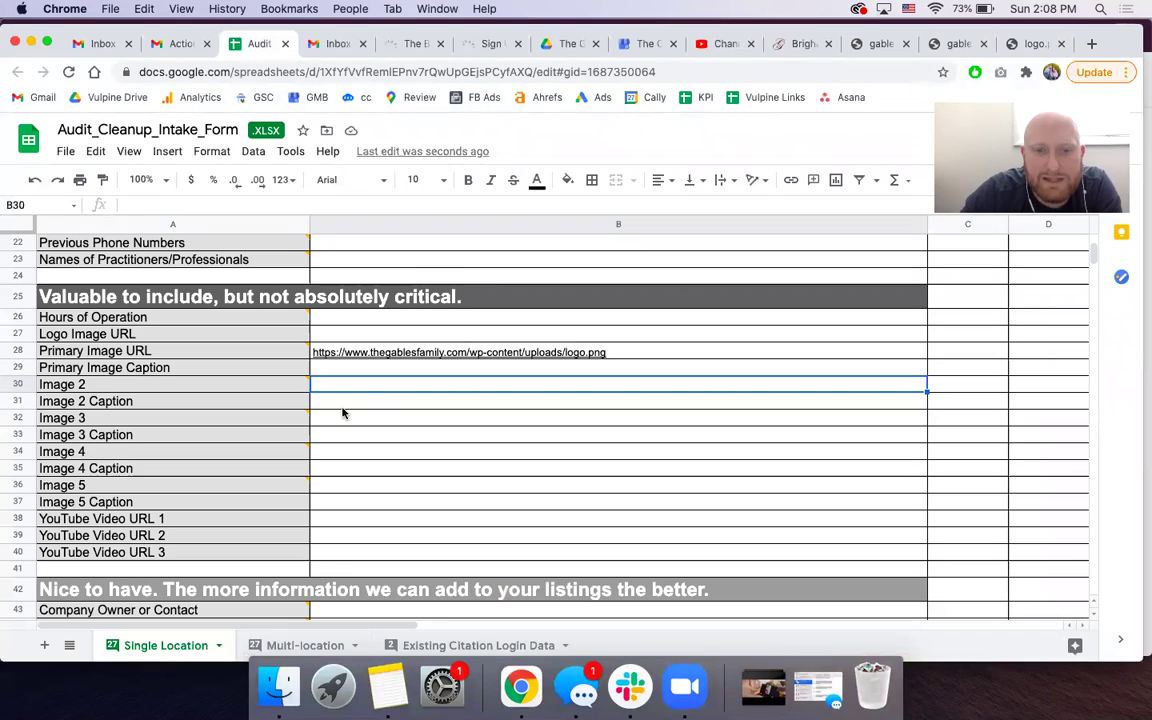
- Paste the fireplace photo URL into Image 2 and the building photo URL into Image 3 as values
{"action": "right_click", "coordinate": [324, 384]}
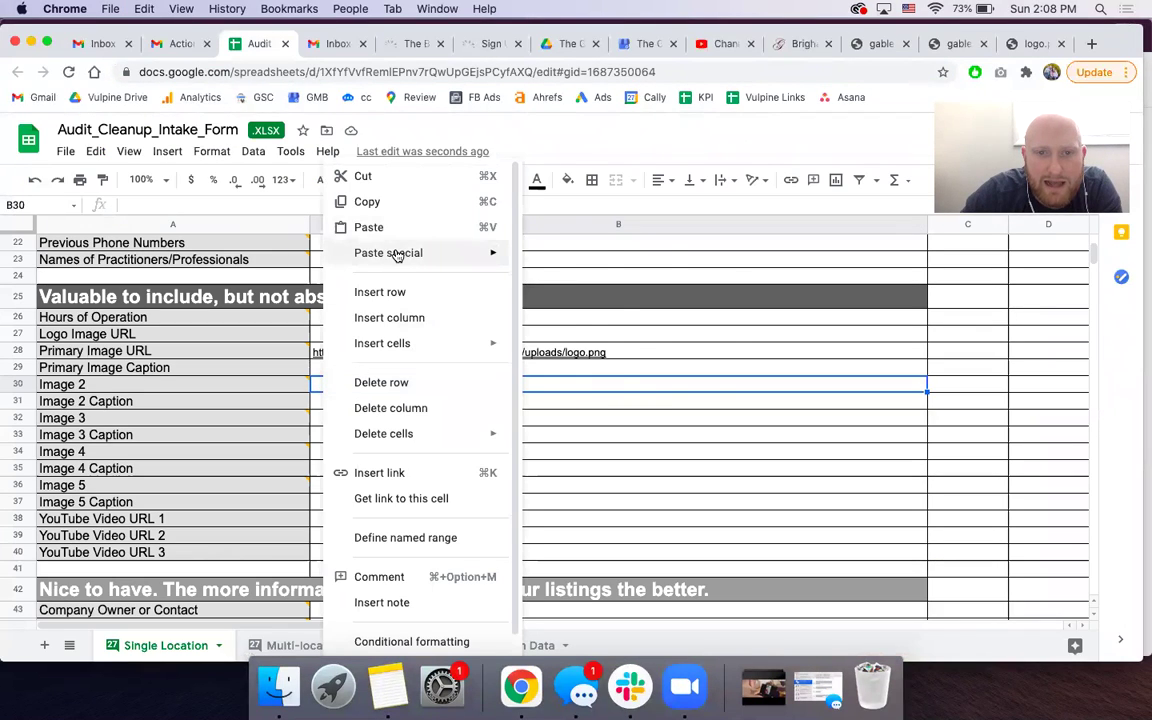
{"action": "mouse_move", "coordinate": [397, 255]}
{"action": "left_click", "coordinate": [612, 261]}
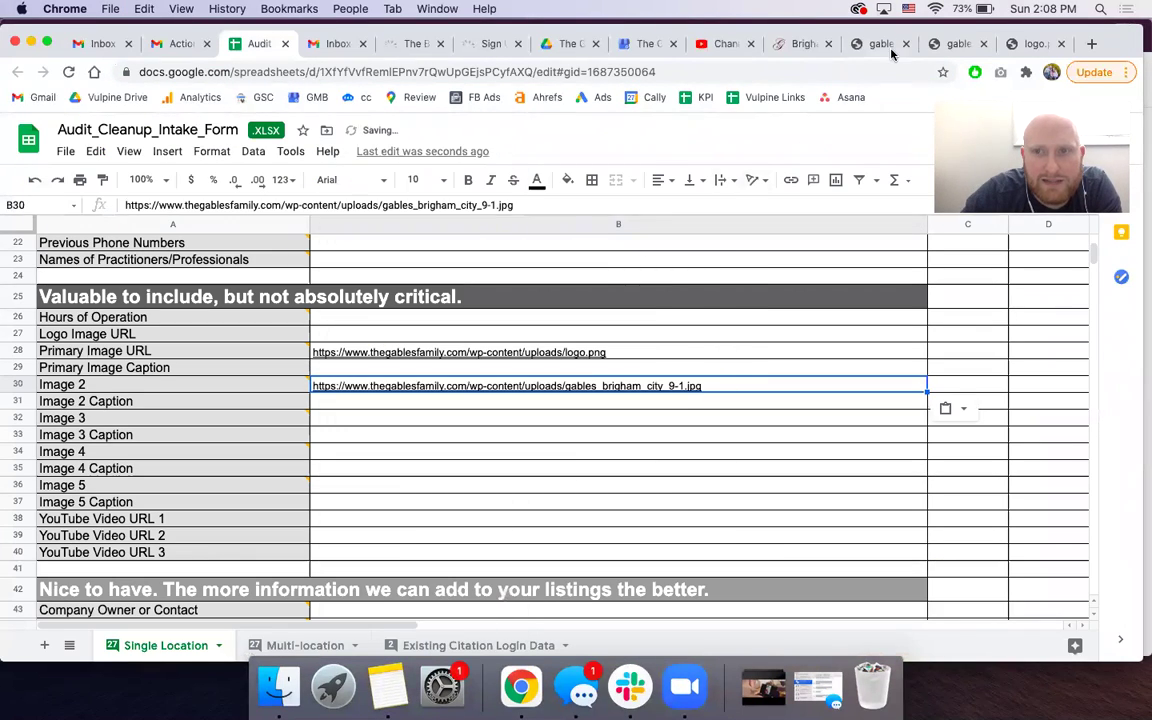
{"action": "left_click", "coordinate": [957, 44]}
{"action": "left_click", "coordinate": [827, 68]}
{"action": "key", "text": "super+c"}
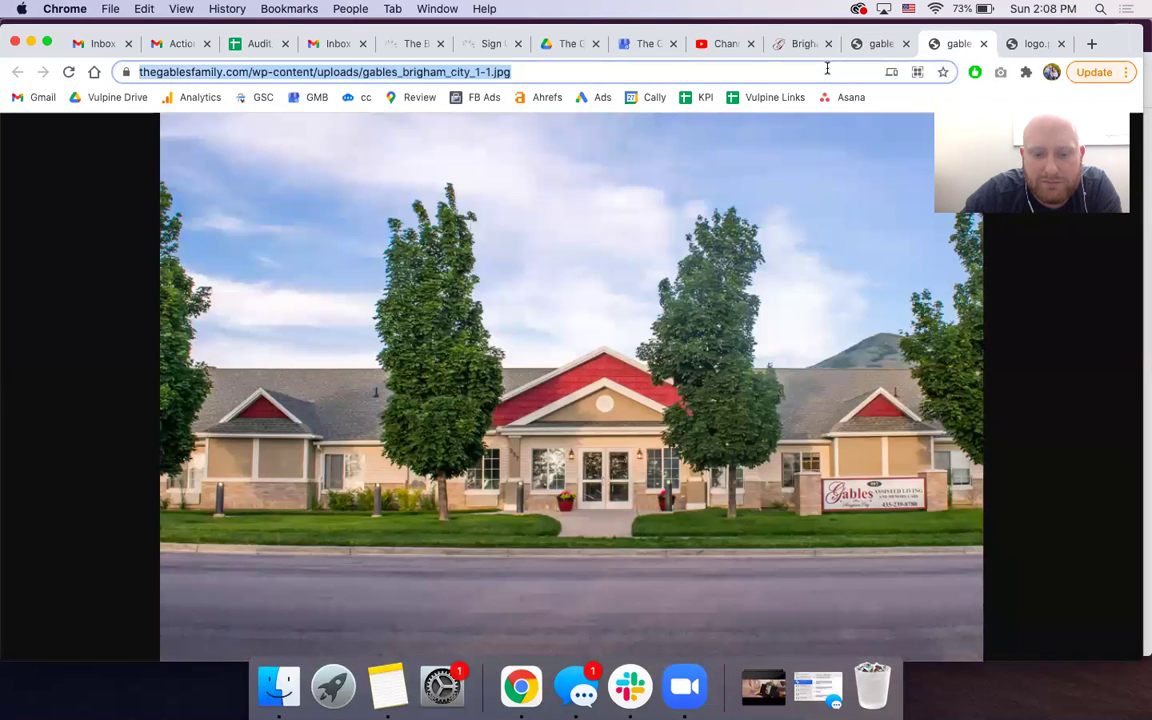
{"action": "left_click", "coordinate": [240, 45]}
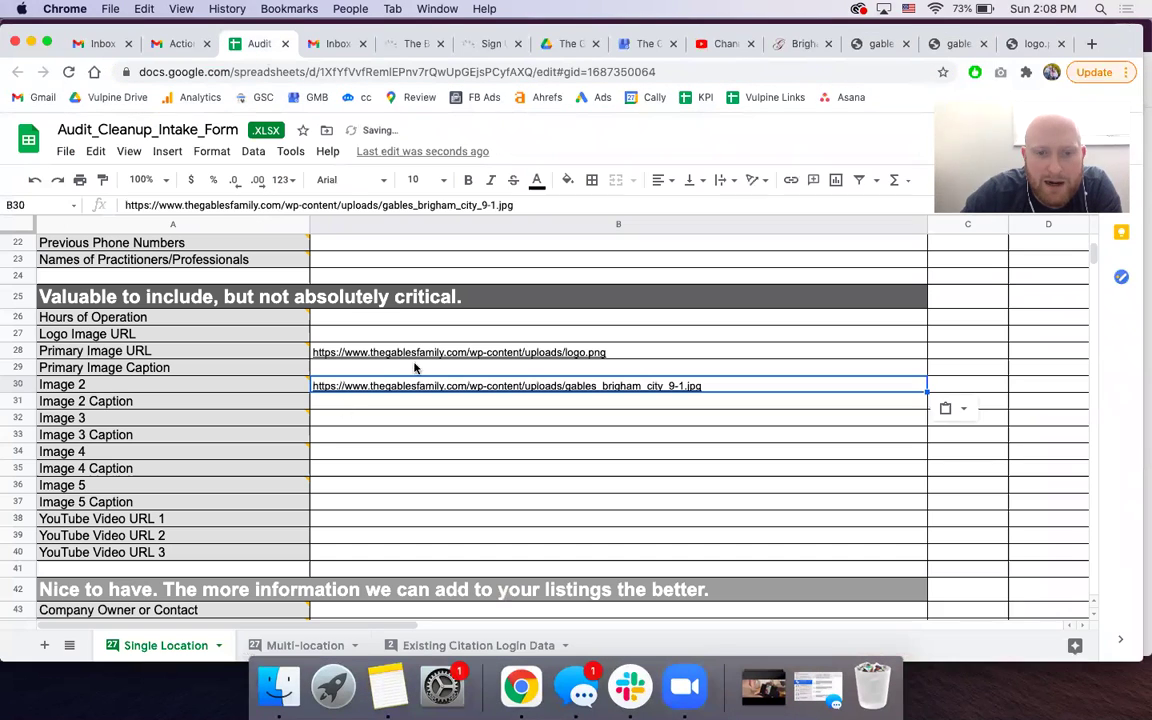
{"action": "left_click", "coordinate": [323, 424]}
{"action": "right_click", "coordinate": [323, 424]}
{"action": "mouse_move", "coordinate": [406, 253]}
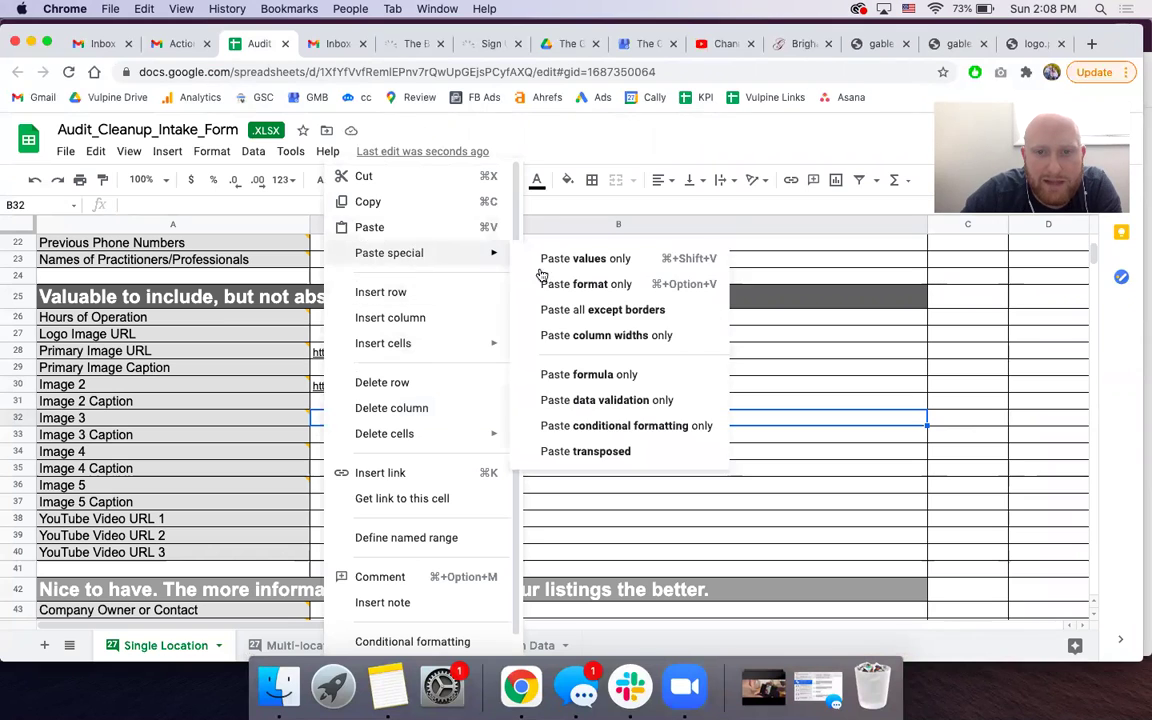
{"action": "left_click", "coordinate": [560, 262]}
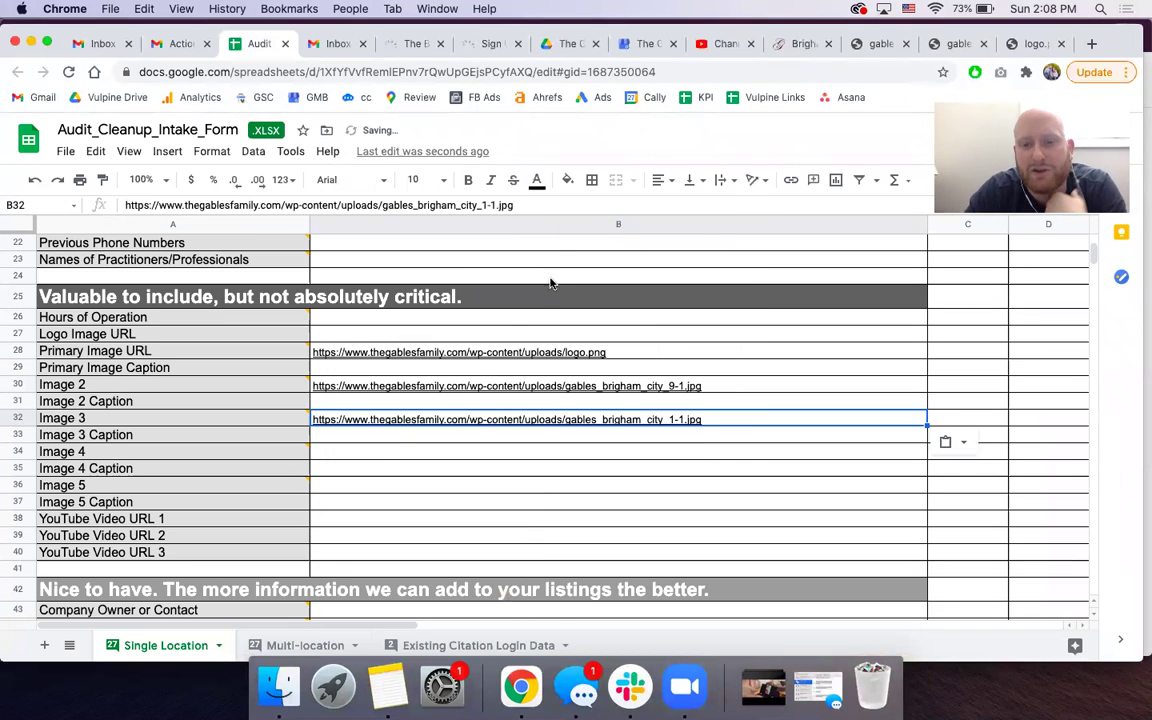
- Enter the Image 2 caption 'Brigham City Assited Living Facility - The Gable' and copy it
{"action": "left_click", "coordinate": [373, 405]}
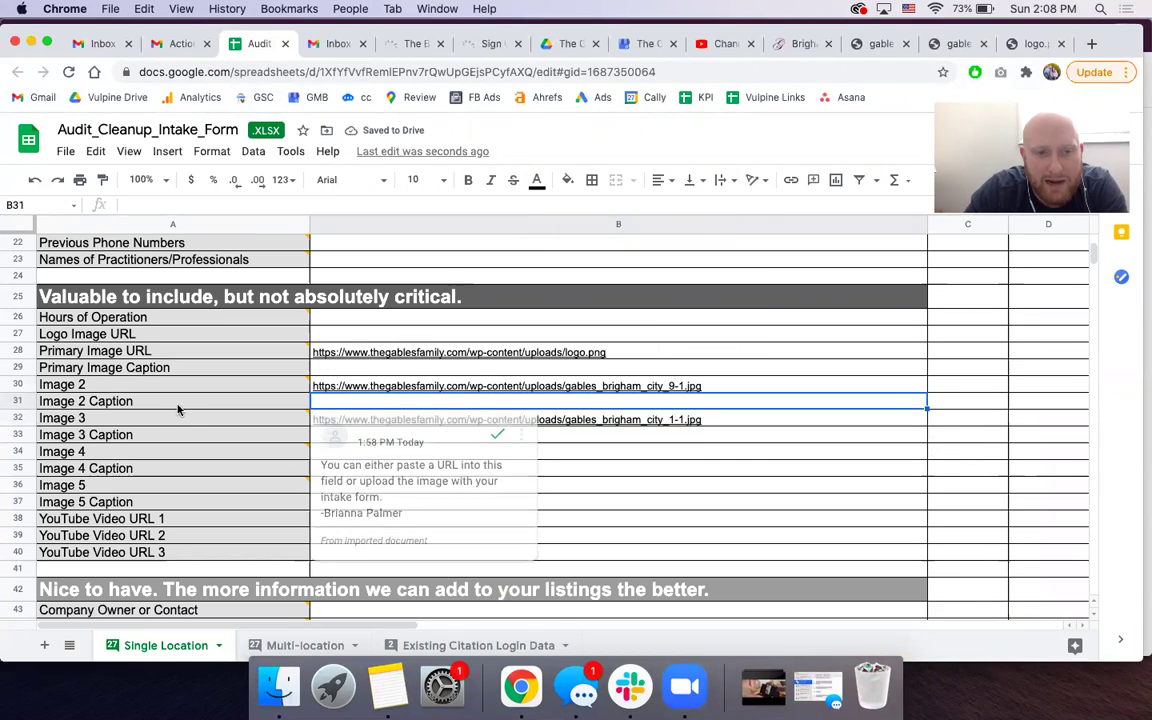
{"action": "left_click", "coordinate": [178, 409]}
{"action": "left_click", "coordinate": [602, 403]}
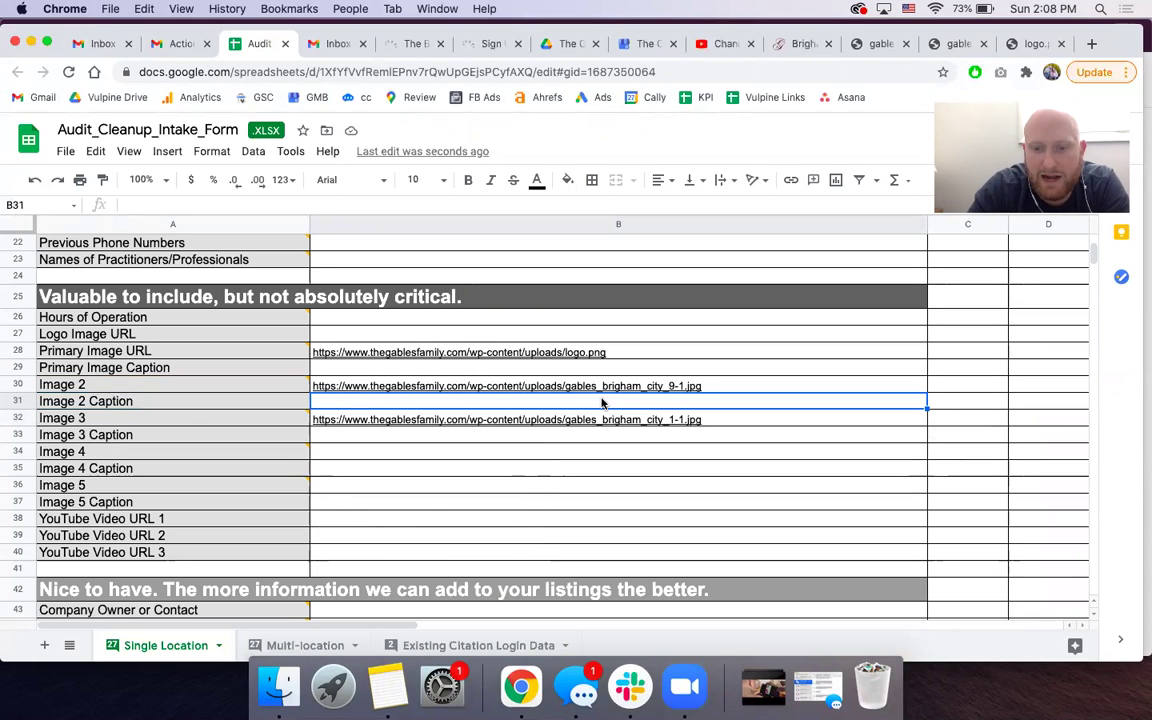
{"action": "type", "text": "Brigham City Assited Living Facility - The Gables"}
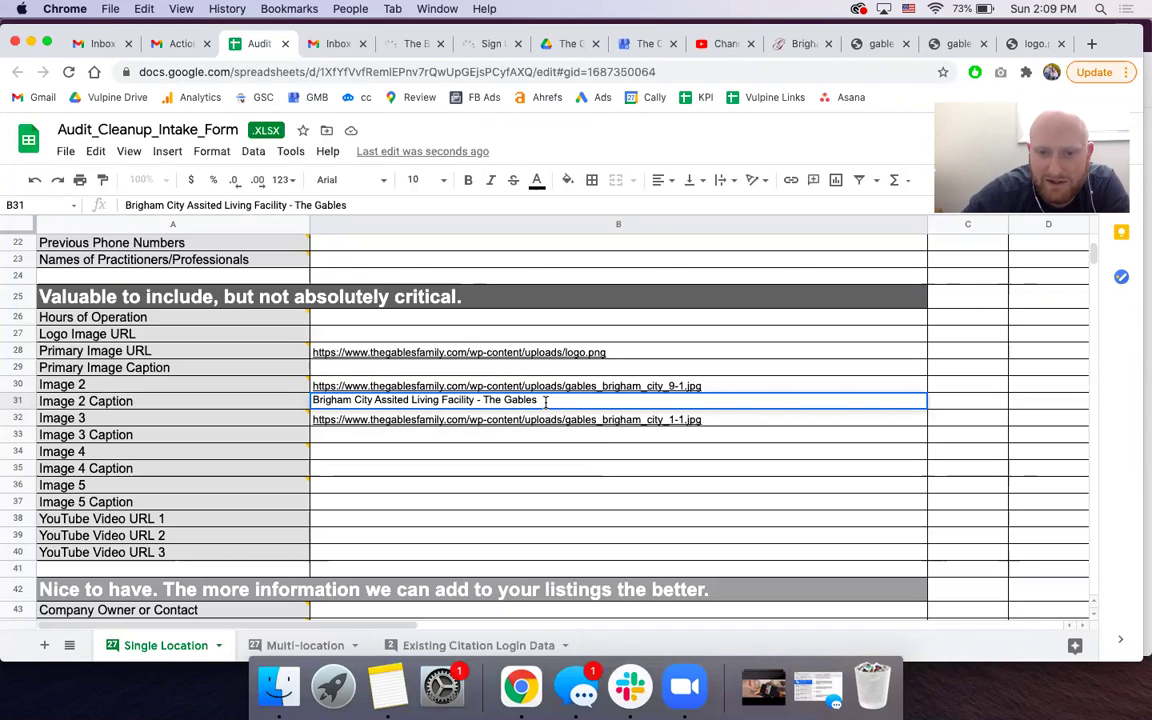
{"action": "triple_click", "coordinate": [545, 401]}
{"action": "key", "text": "super+c"}
{"action": "key", "text": "Return"}
- Set the Image 3 caption to 'The Gables - Brigham City Assited Living Facility'
{"action": "left_click", "coordinate": [480, 437]}
{"action": "key", "text": "super+v"}
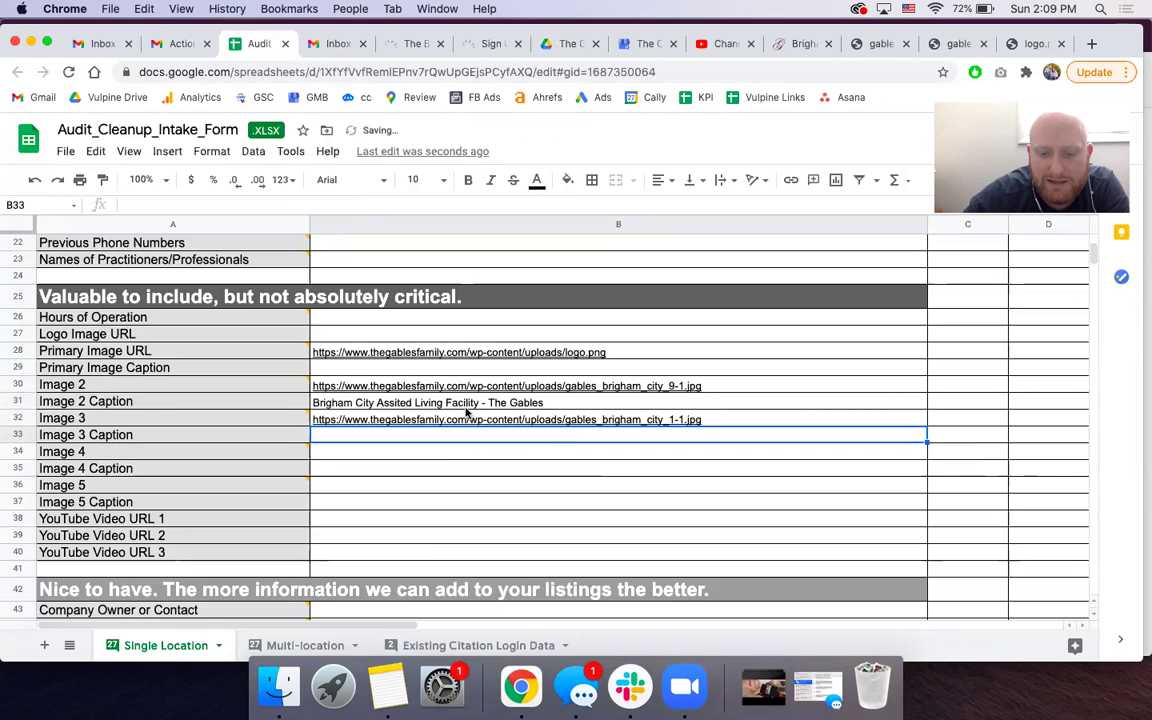
{"action": "key", "text": "super+z"}
{"action": "left_click", "coordinate": [442, 437]}
{"action": "key", "text": "super+v"}
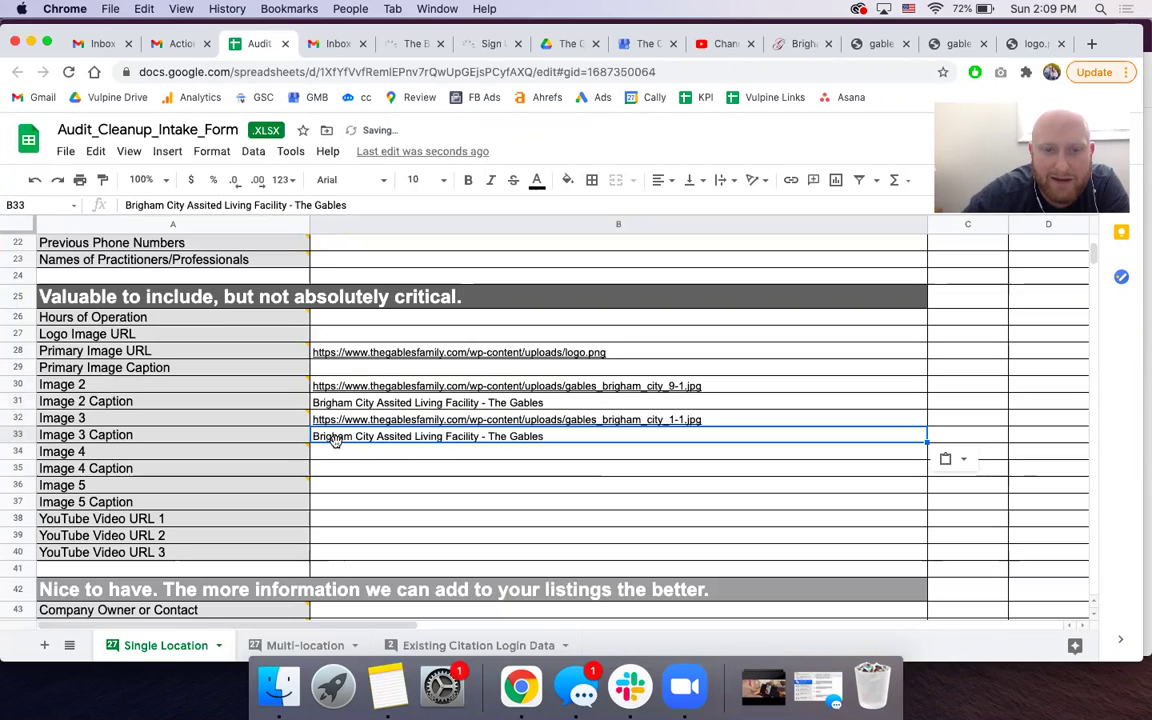
{"action": "double_click", "coordinate": [313, 436]}
{"action": "type", "text": "The Gables -"}
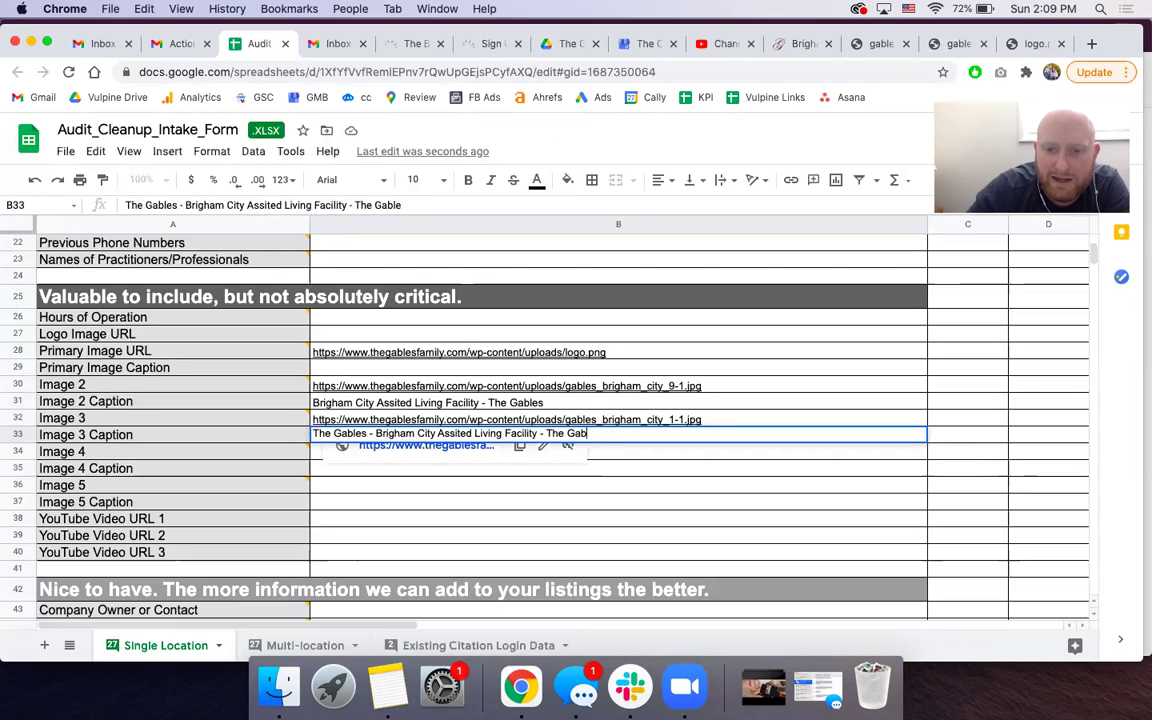
{"action": "key", "text": "BackSpace"}
{"action": "key", "text": "BackSpace"}
{"action": "key", "text": "BackSpace"}
{"action": "key", "text": "BackSpace"}
{"action": "key", "text": "BackSpace"}
{"action": "key", "text": "BackSpace"}
{"action": "key", "text": "BackSpace"}
{"action": "key", "text": "BackSpace"}
{"action": "key", "text": "BackSpace"}
{"action": "key", "text": "BackSpace"}
{"action": "key", "text": "BackSpace"}
{"action": "key", "text": "BackSpace"}
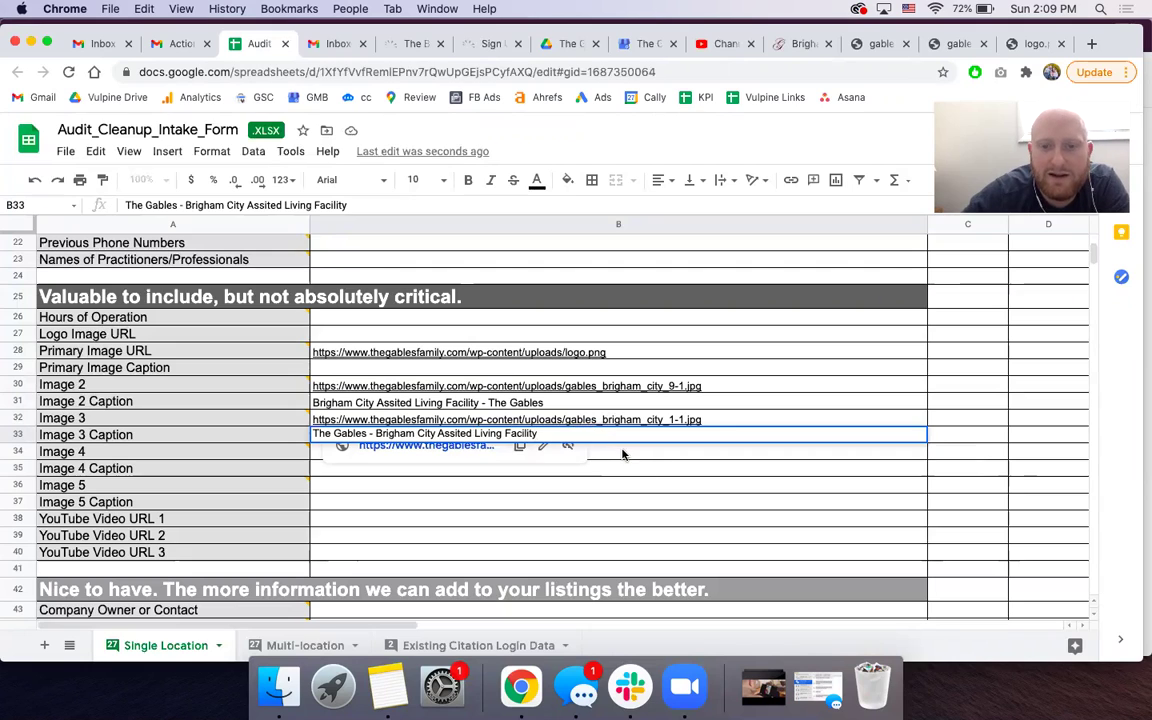
{"action": "key", "text": "Return"}
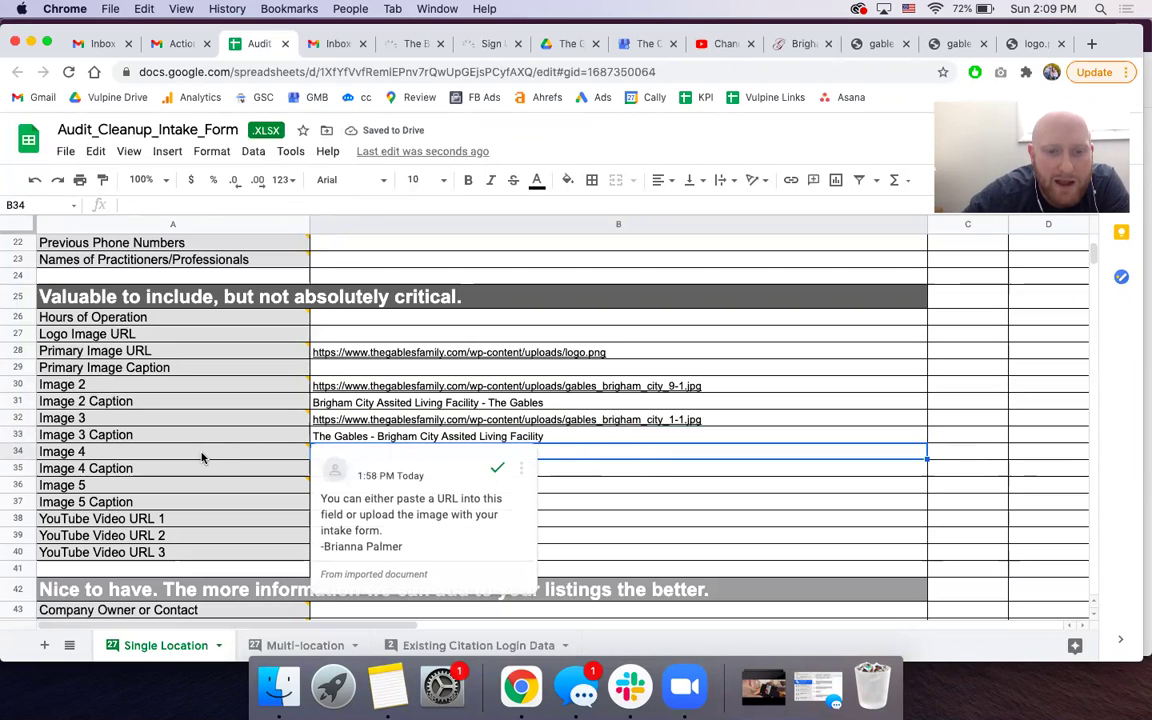
{"action": "scroll", "coordinate": [201, 457], "scroll_direction": "down", "scroll_amount": 1}
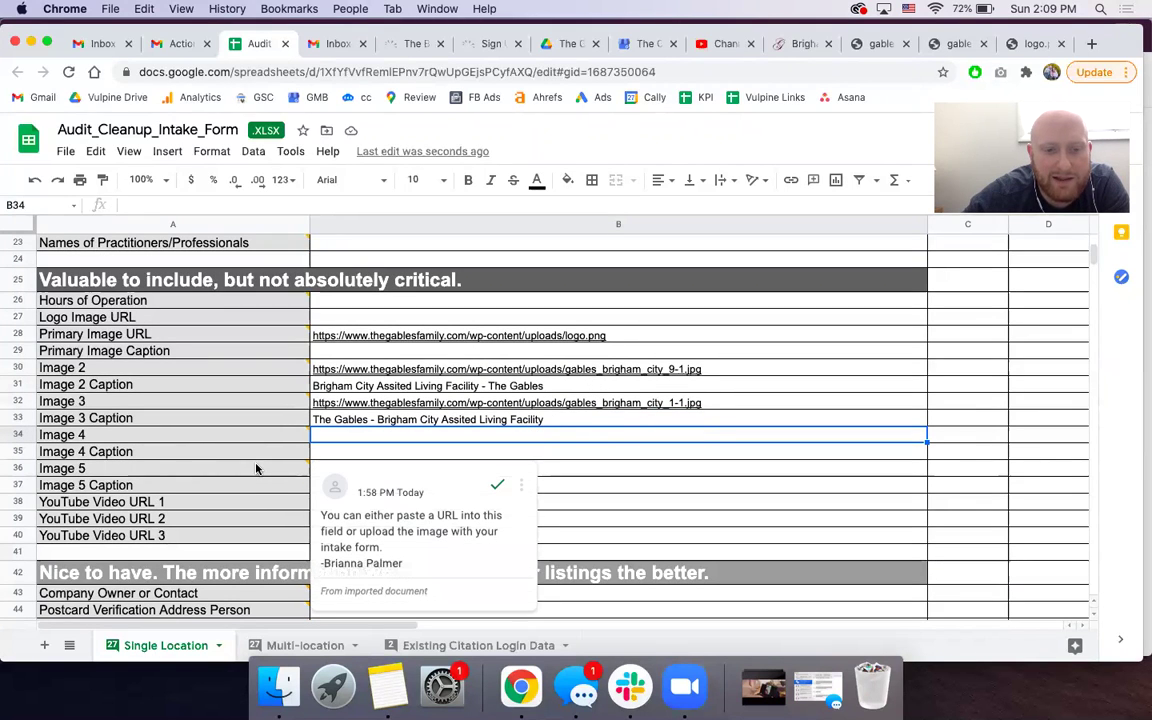
{"action": "left_click", "coordinate": [661, 425]}
{"action": "scroll", "coordinate": [661, 427], "scroll_direction": "down", "scroll_amount": 5}
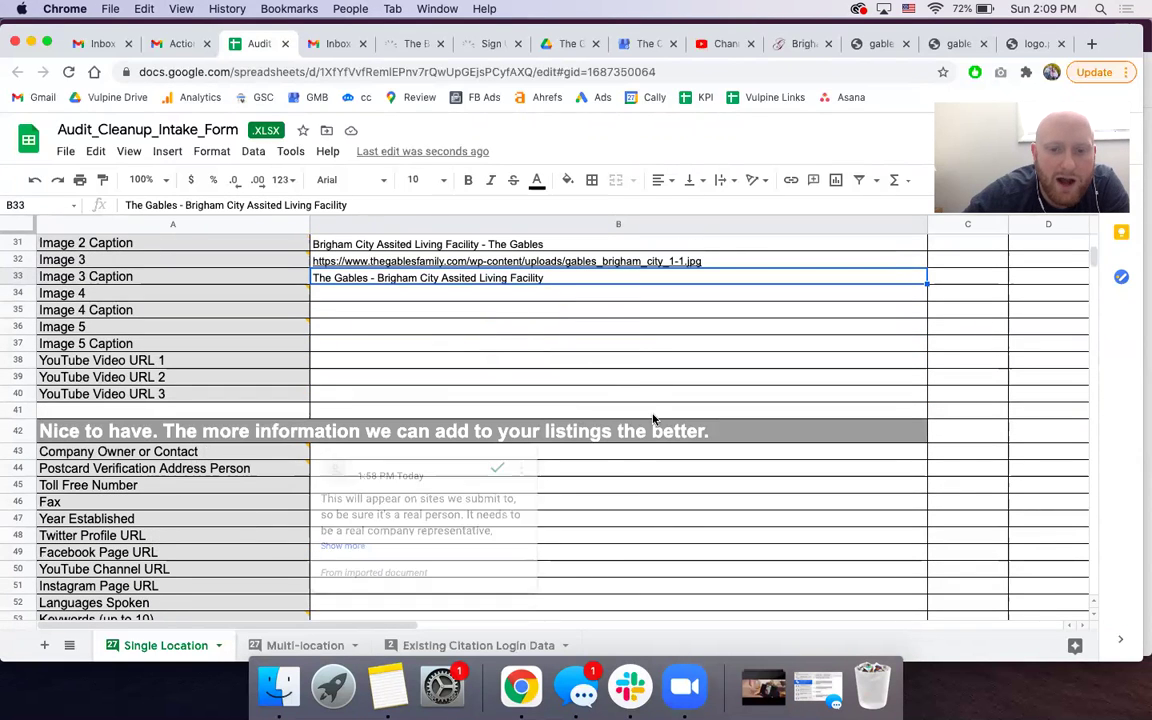
{"action": "left_click", "coordinate": [617, 459]}
{"action": "mouse_move", "coordinate": [296, 455]}
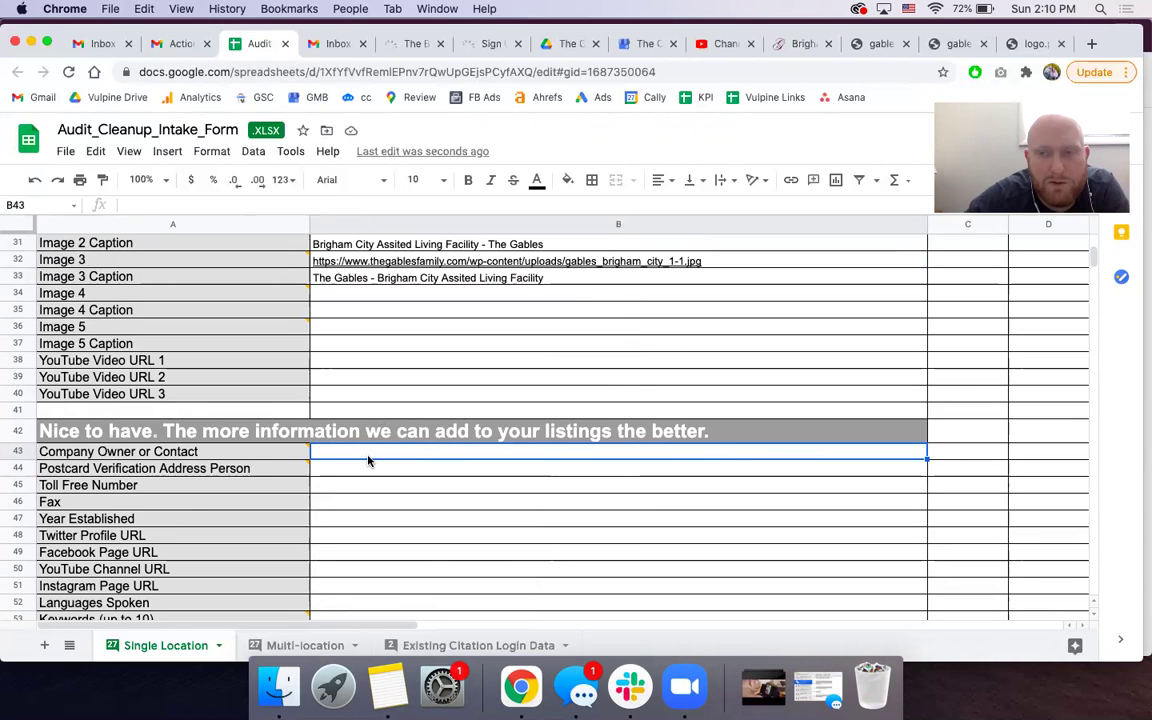
{"action": "mouse_move", "coordinate": [244, 470]}
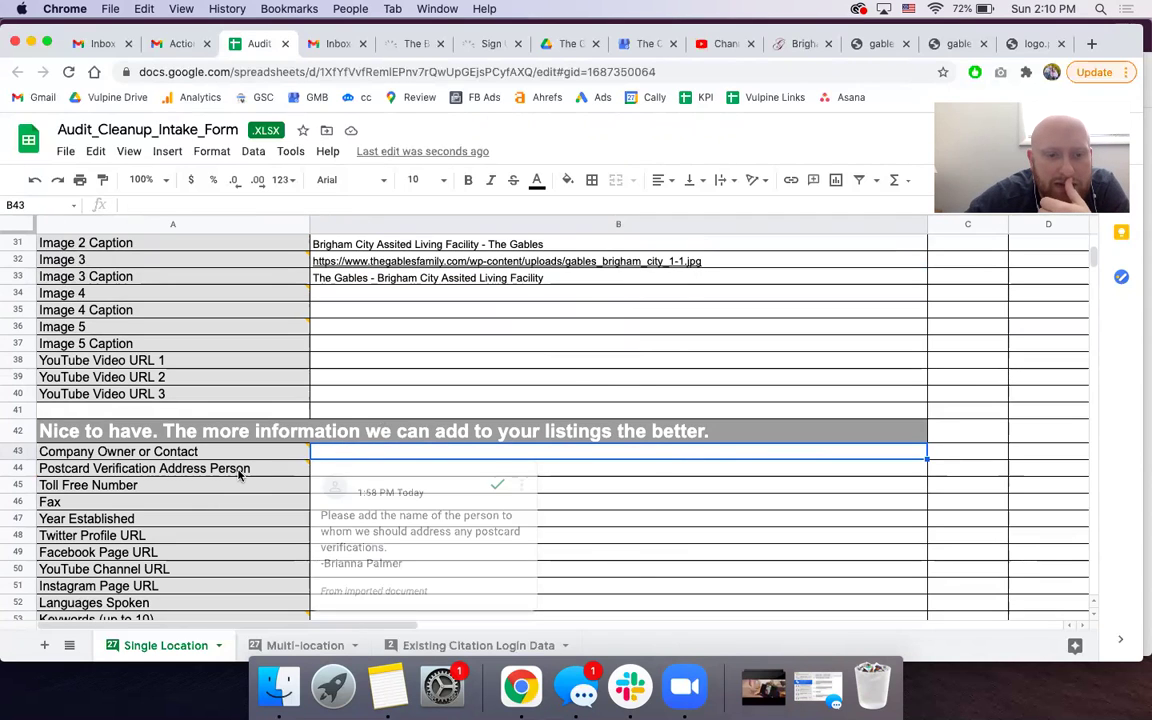
{"action": "left_click", "coordinate": [236, 474]}
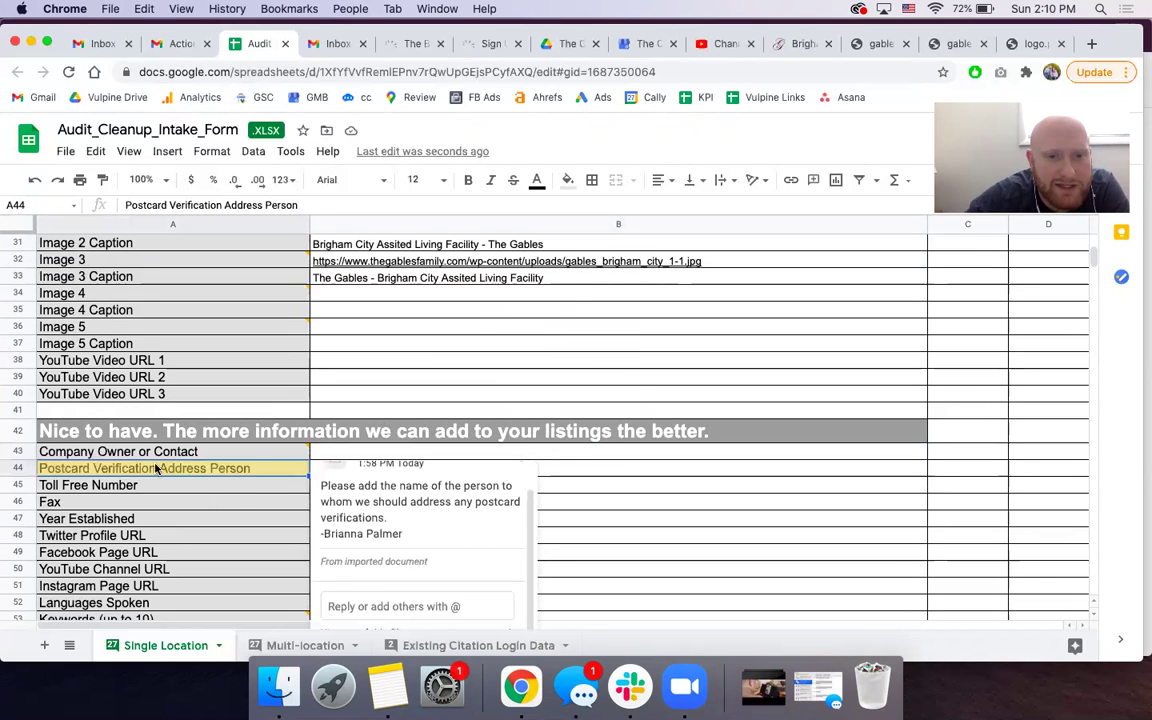
{"action": "left_click", "coordinate": [614, 479]}
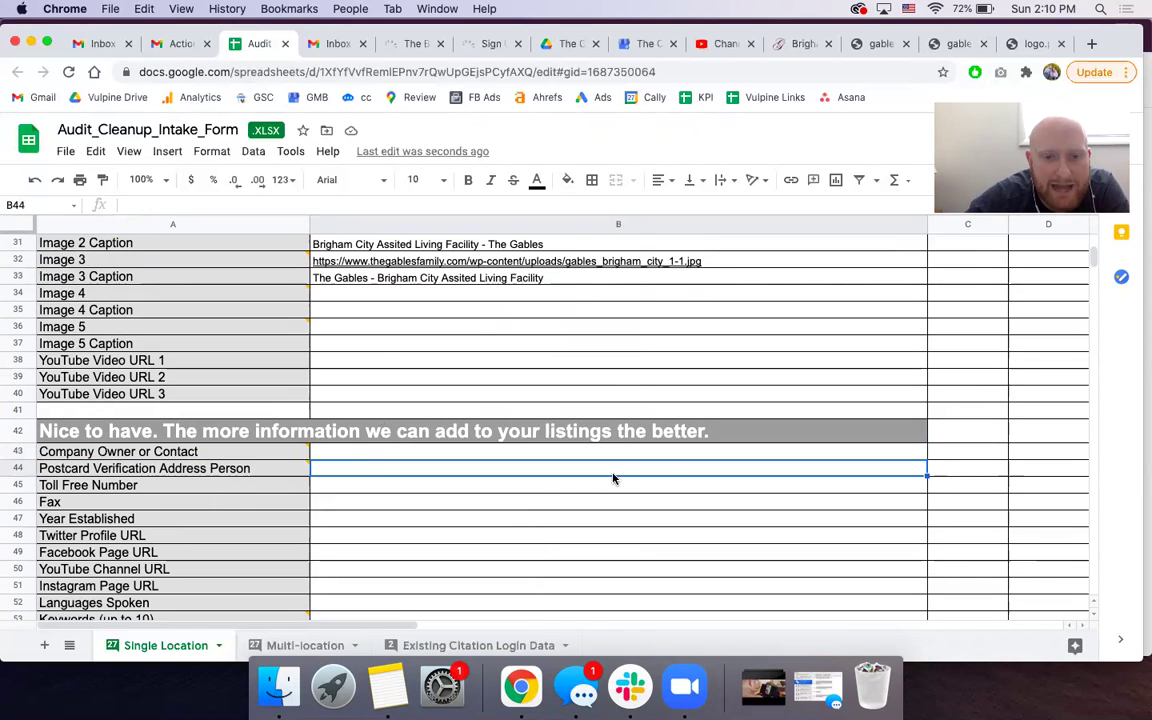
{"action": "mouse_move", "coordinate": [272, 474]}
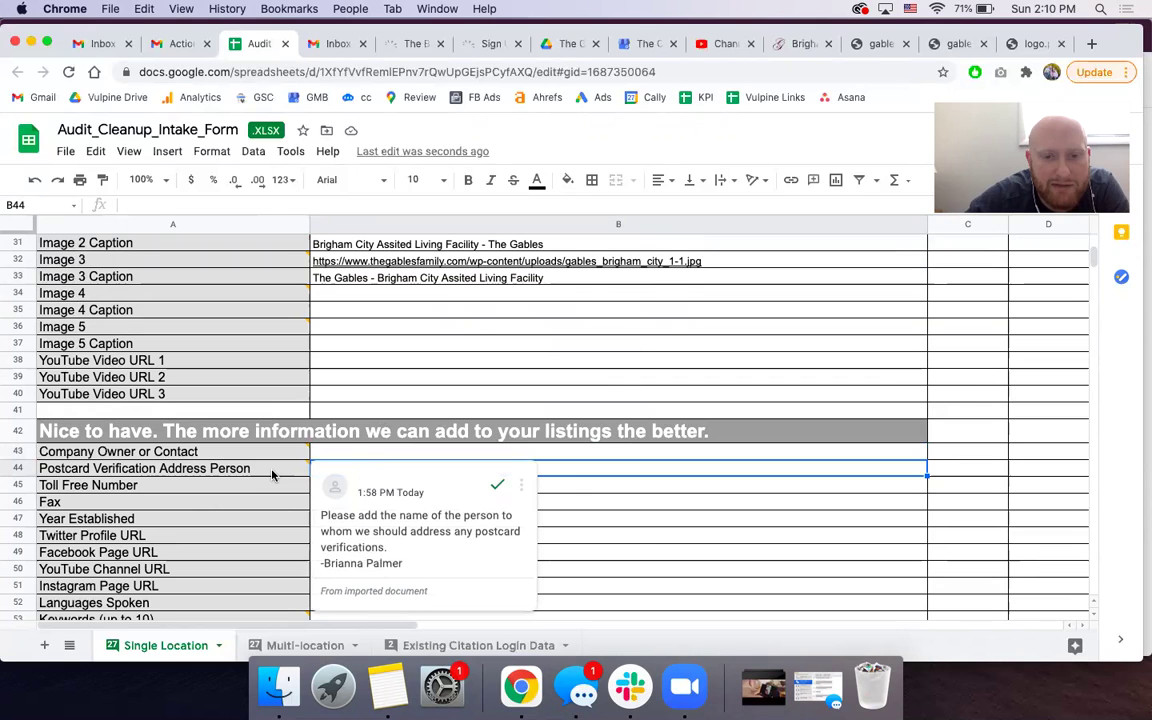
{"action": "left_click", "coordinate": [272, 474]}
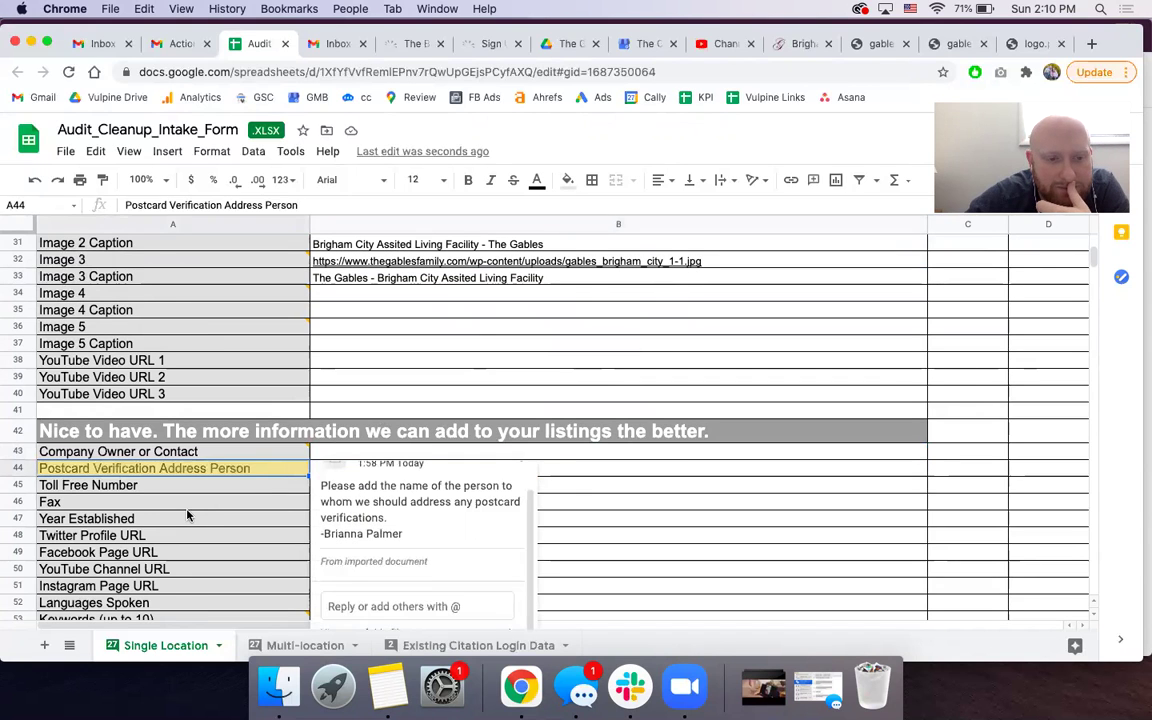
{"action": "scroll", "coordinate": [250, 485], "scroll_direction": "down", "scroll_amount": 2}
{"action": "left_click", "coordinate": [639, 472]}
{"action": "scroll", "coordinate": [238, 505], "scroll_direction": "down", "scroll_amount": 2}
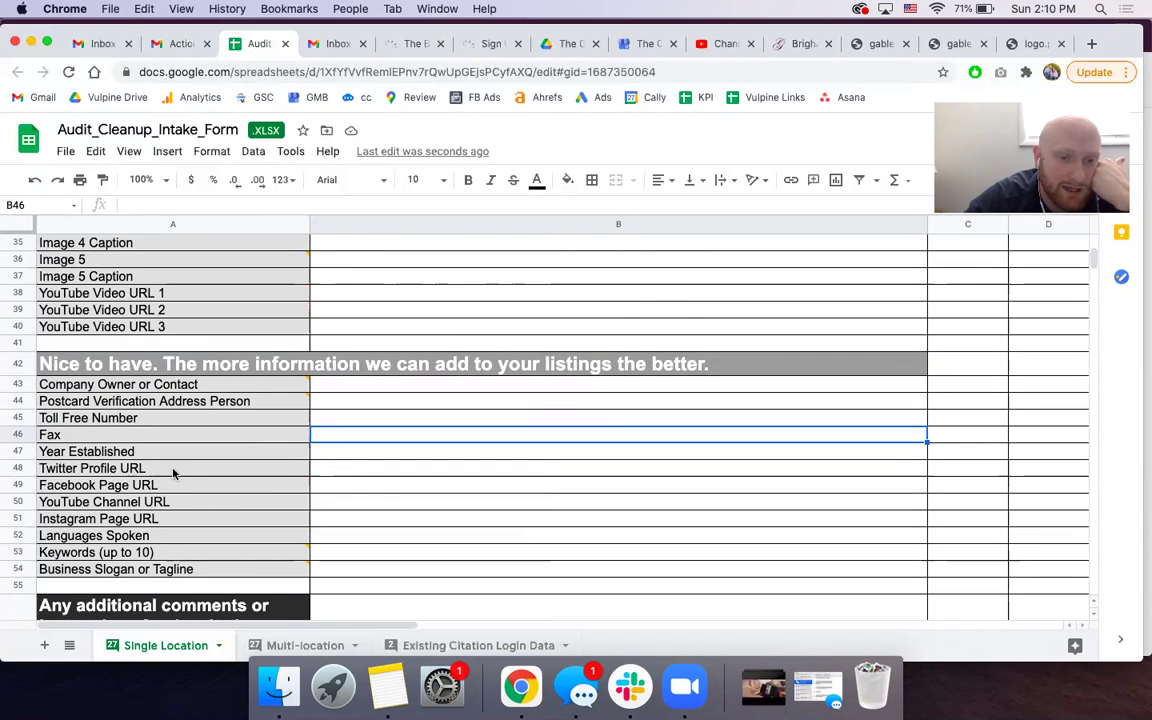
{"action": "key", "text": "Down"}
{"action": "key", "text": "Down"}
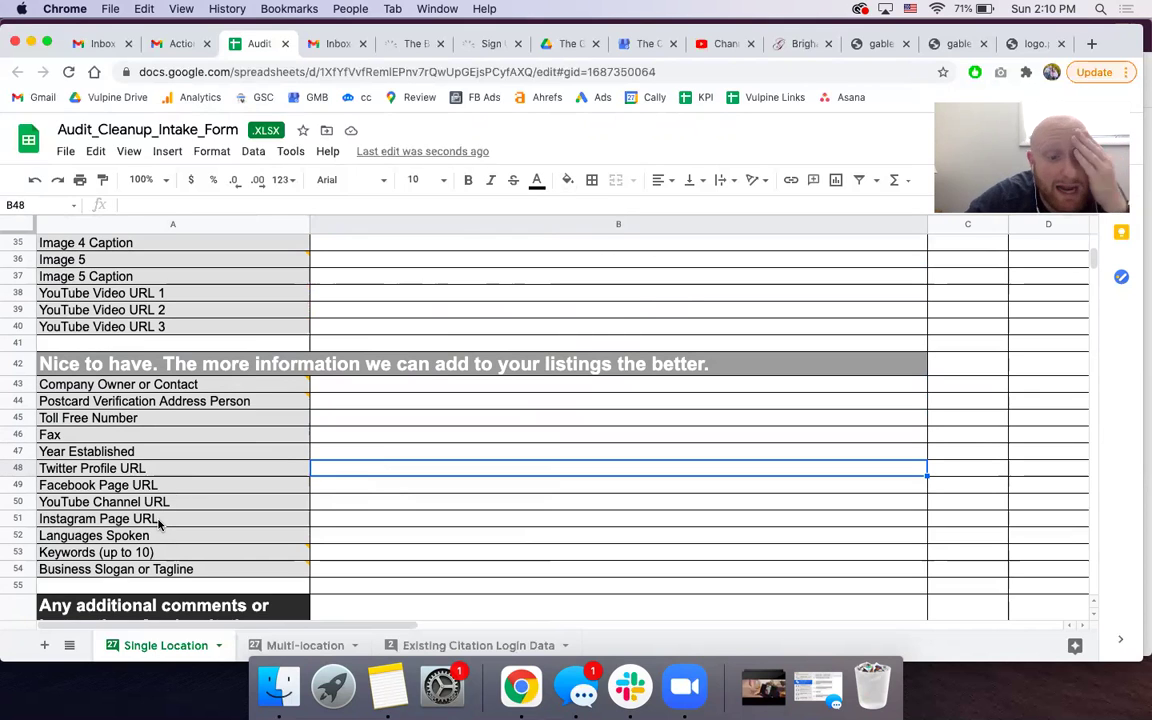
{"action": "scroll", "coordinate": [267, 460], "scroll_direction": "down", "scroll_amount": 2}
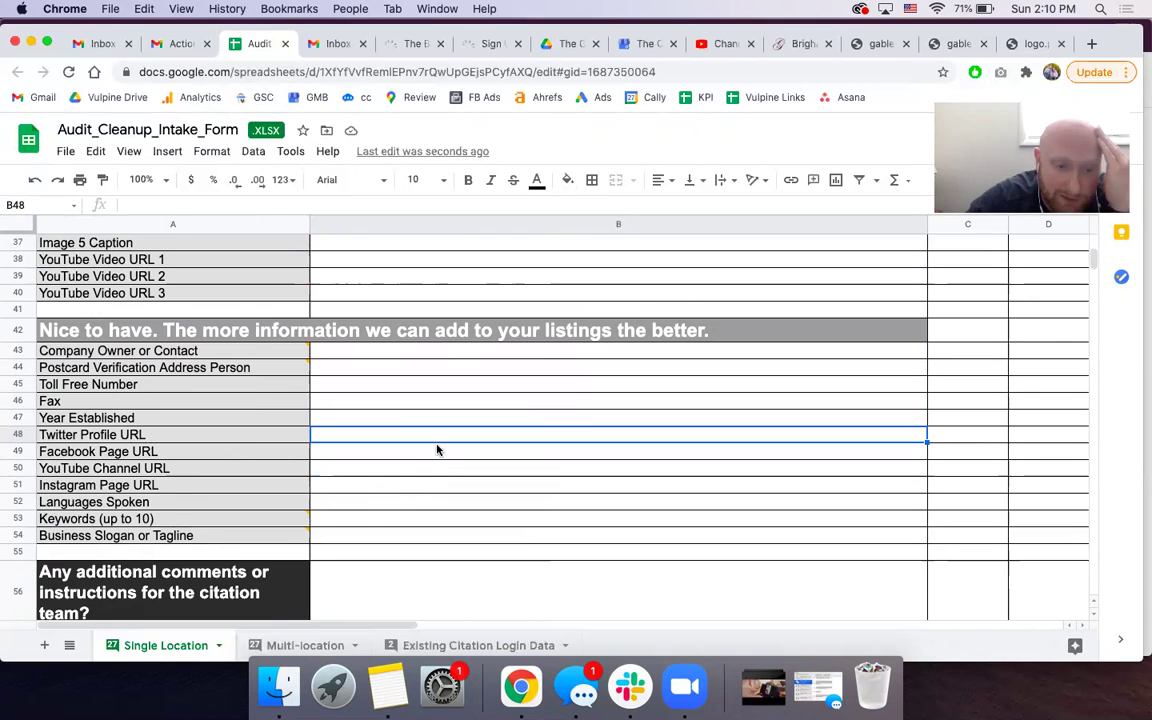
{"action": "scroll", "coordinate": [393, 455], "scroll_direction": "down", "scroll_amount": 3}
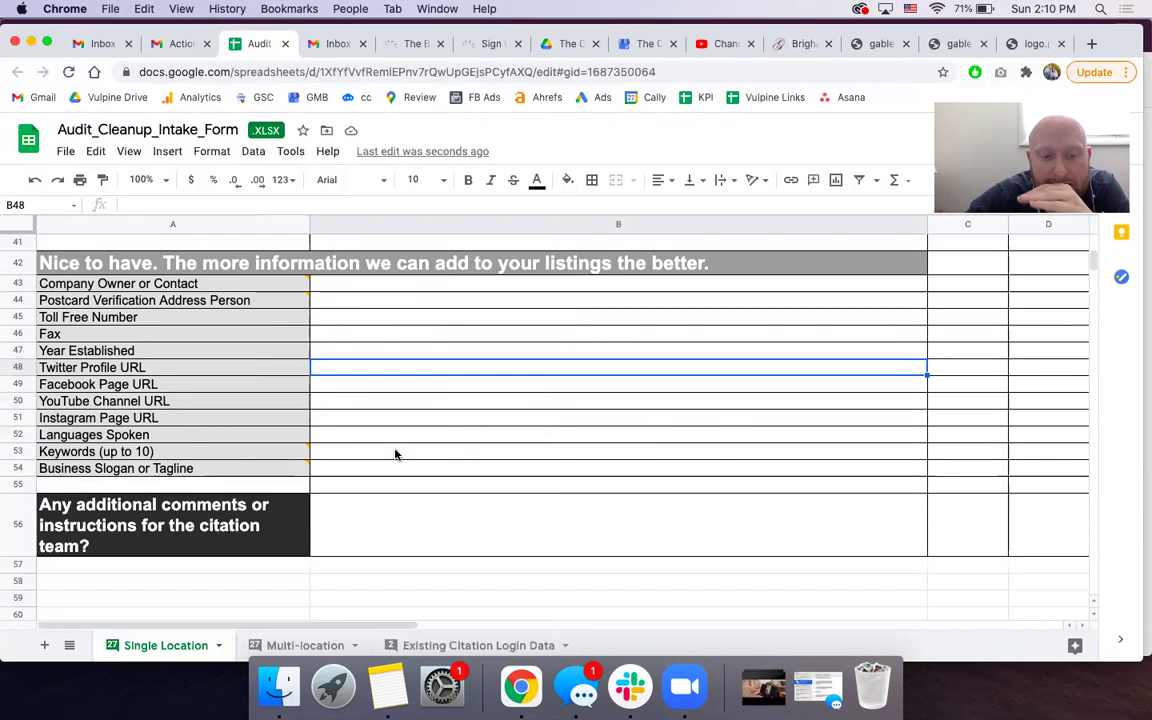
{"action": "scroll", "coordinate": [395, 455], "scroll_direction": "down", "scroll_amount": 2}
{"action": "left_click", "coordinate": [380, 473]}
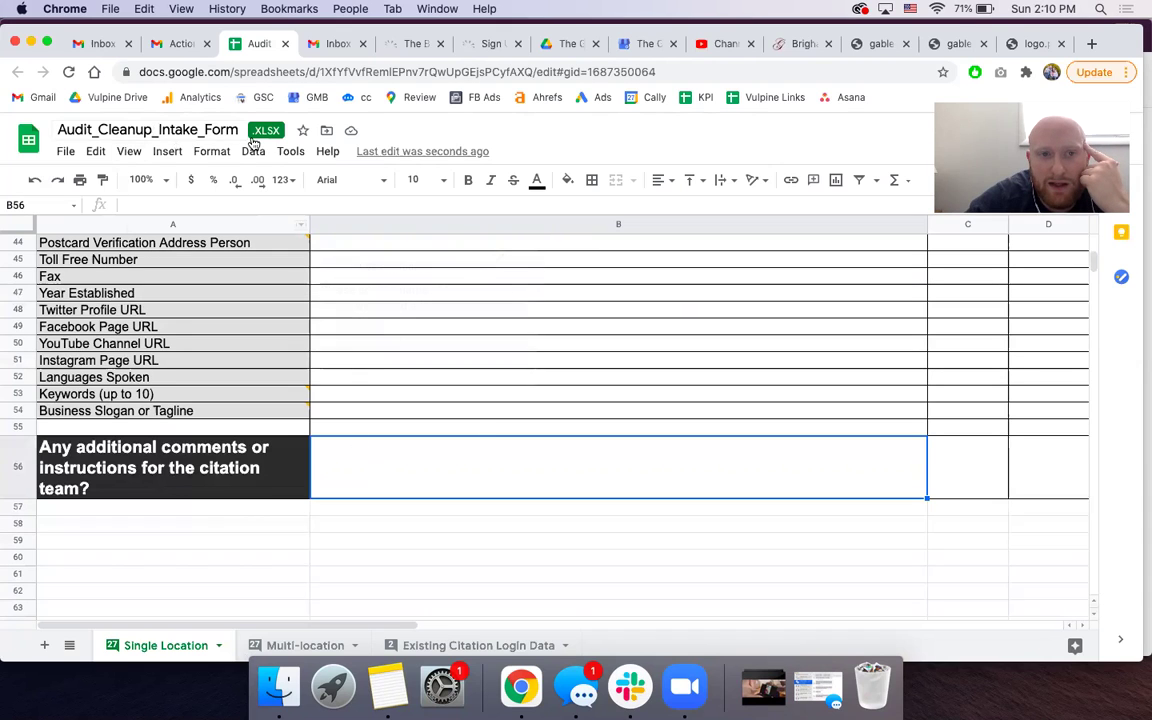
{"action": "left_click", "coordinate": [62, 152]}
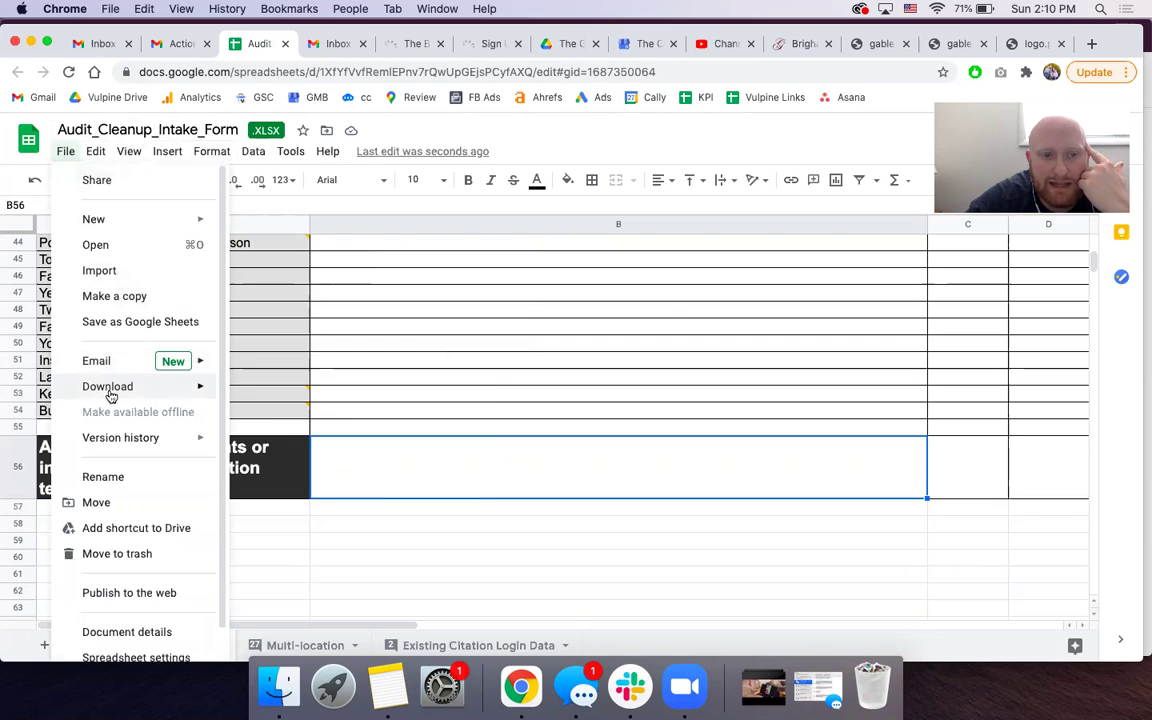
{"action": "mouse_move", "coordinate": [108, 390]}
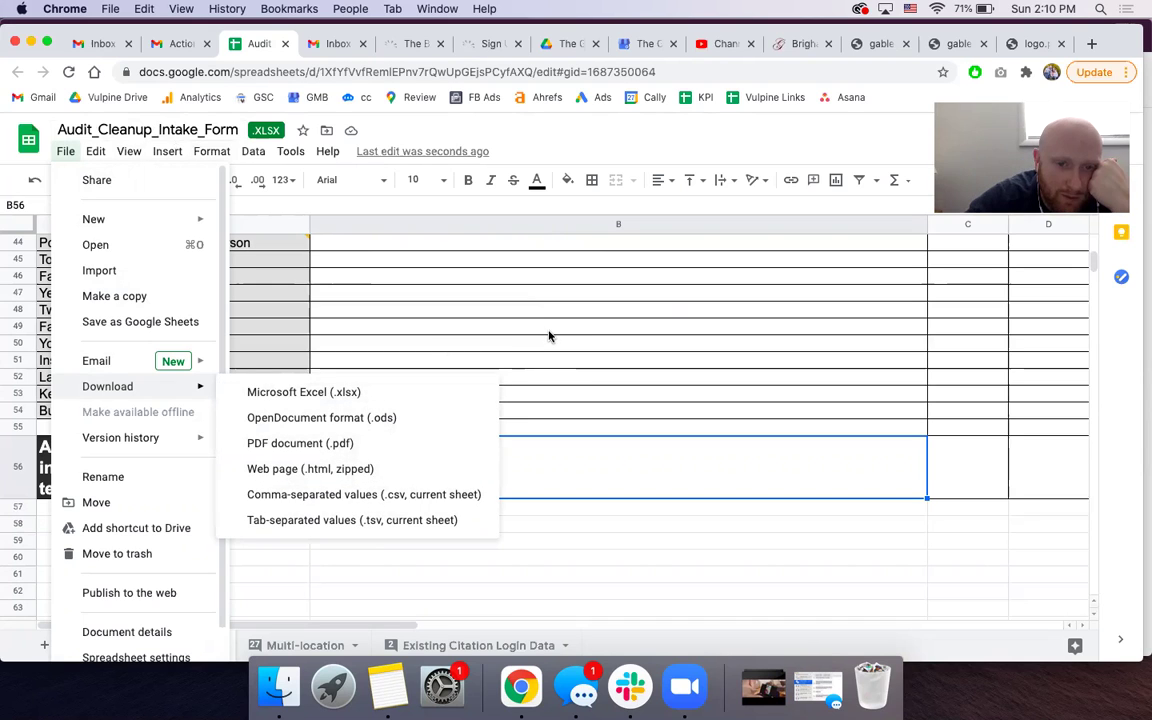
{"action": "left_click", "coordinate": [502, 312]}
{"action": "left_click", "coordinate": [190, 47]}
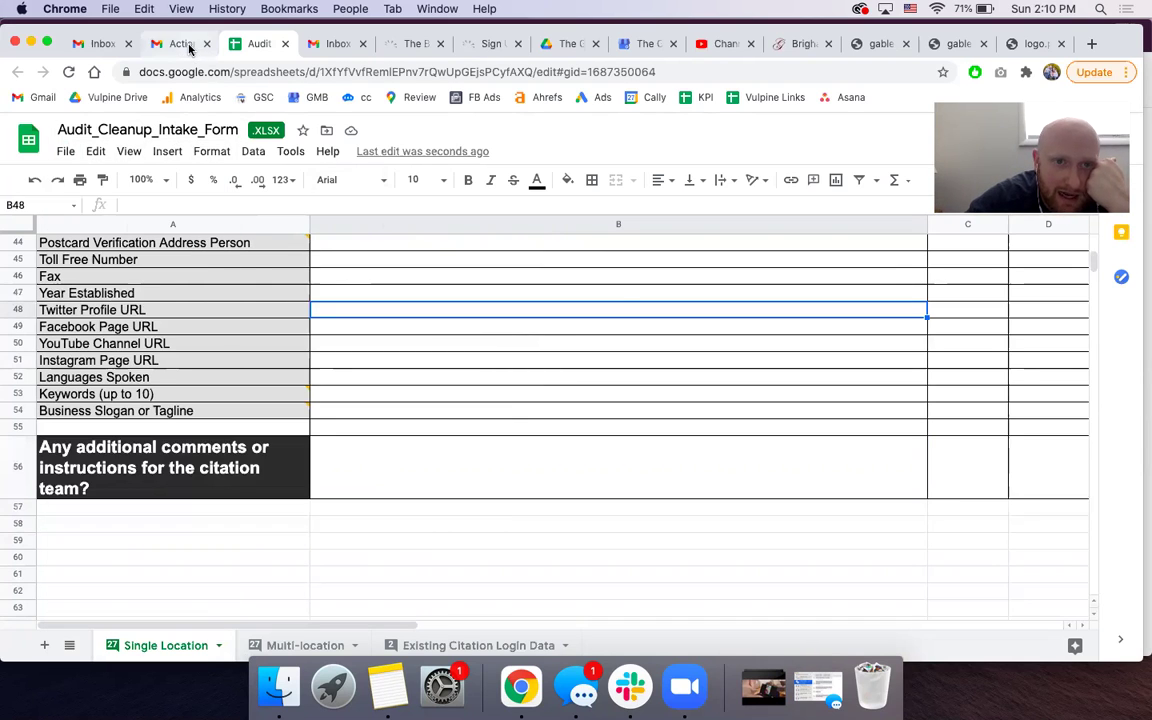
- Search the Whitespark email for 'respond'
{"action": "scroll", "coordinate": [235, 492], "scroll_direction": "up", "scroll_amount": 10}
{"action": "scroll", "coordinate": [235, 492], "scroll_direction": "up", "scroll_amount": 3}
{"action": "scroll", "coordinate": [235, 492], "scroll_direction": "down", "scroll_amount": 10}
{"action": "scroll", "coordinate": [235, 492], "scroll_direction": "up", "scroll_amount": 1}
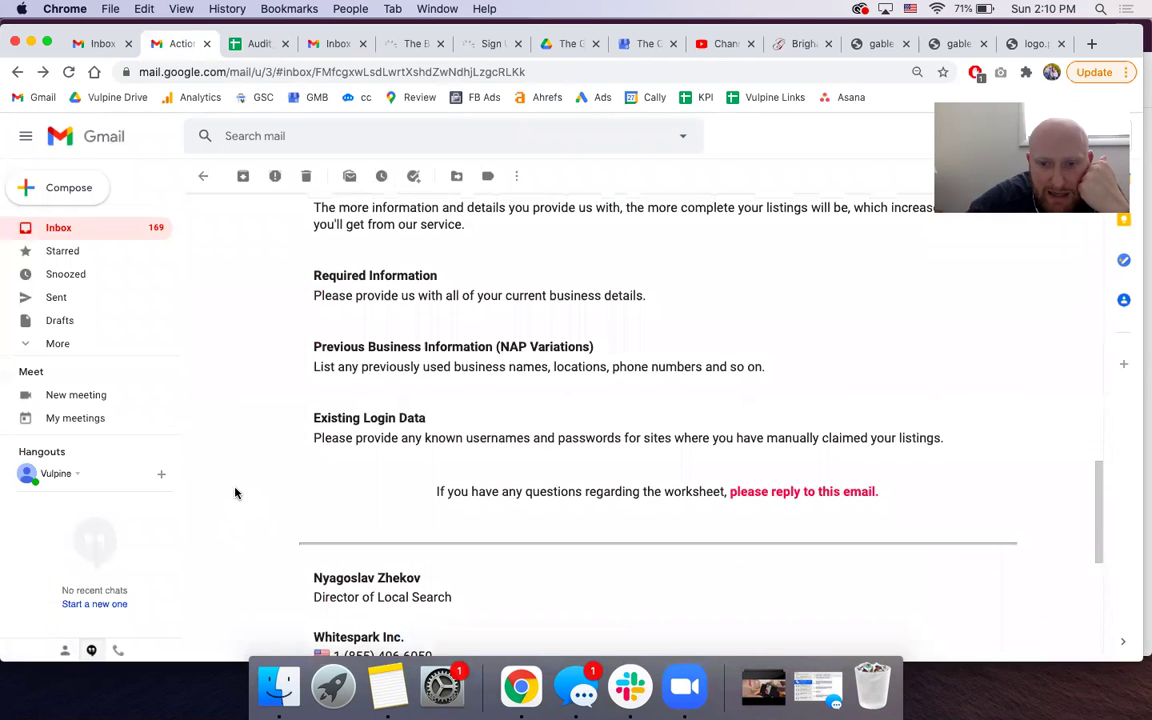
{"action": "scroll", "coordinate": [235, 492], "scroll_direction": "down", "scroll_amount": 5}
{"action": "key", "text": "super+f"}
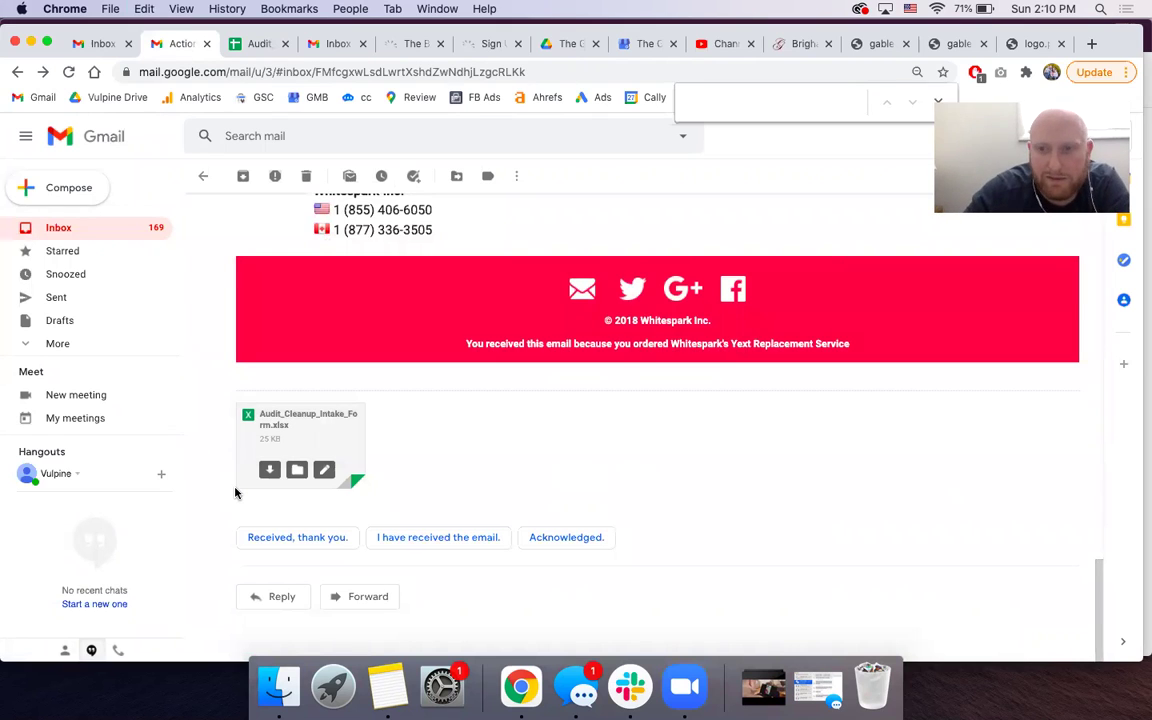
{"action": "type", "text": "respond"}
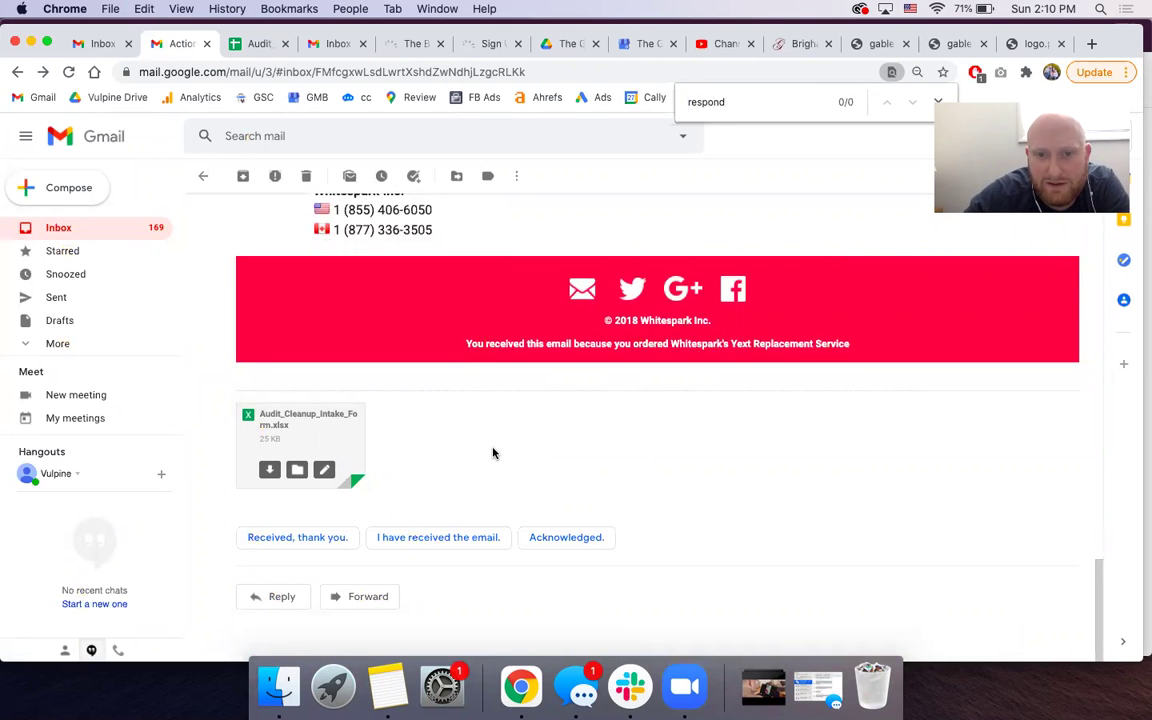
{"action": "scroll", "coordinate": [515, 358], "scroll_direction": "up", "scroll_amount": 20}
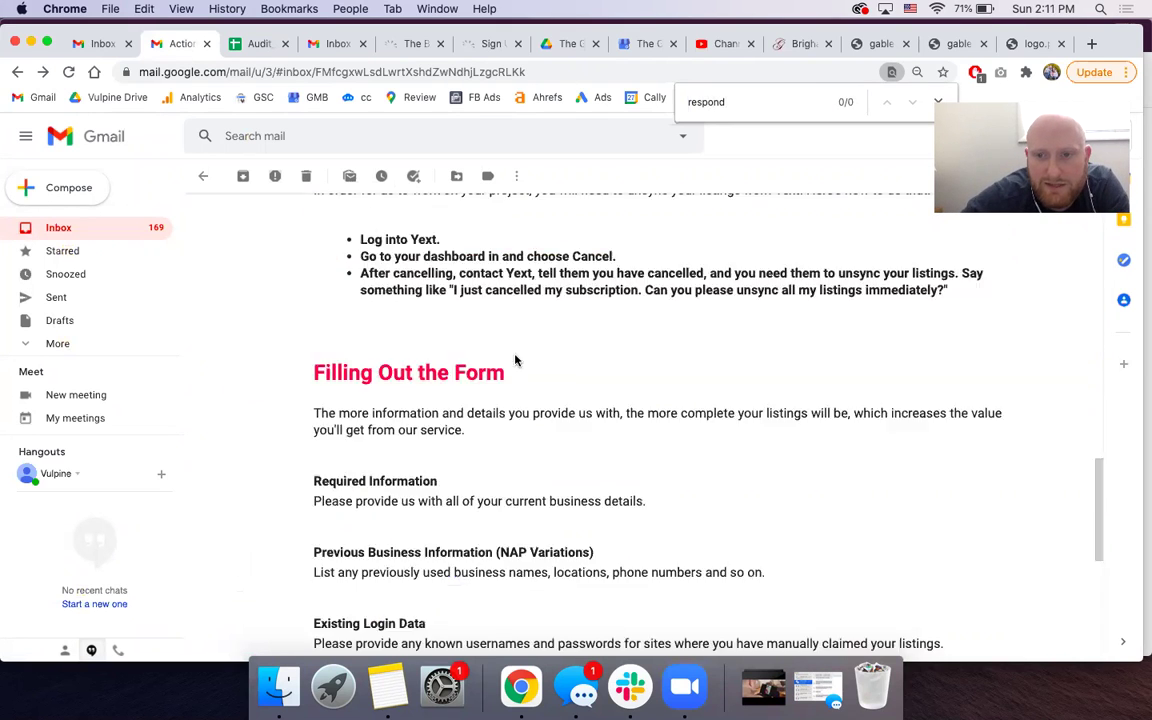
{"action": "scroll", "coordinate": [515, 355], "scroll_direction": "down", "scroll_amount": 6}
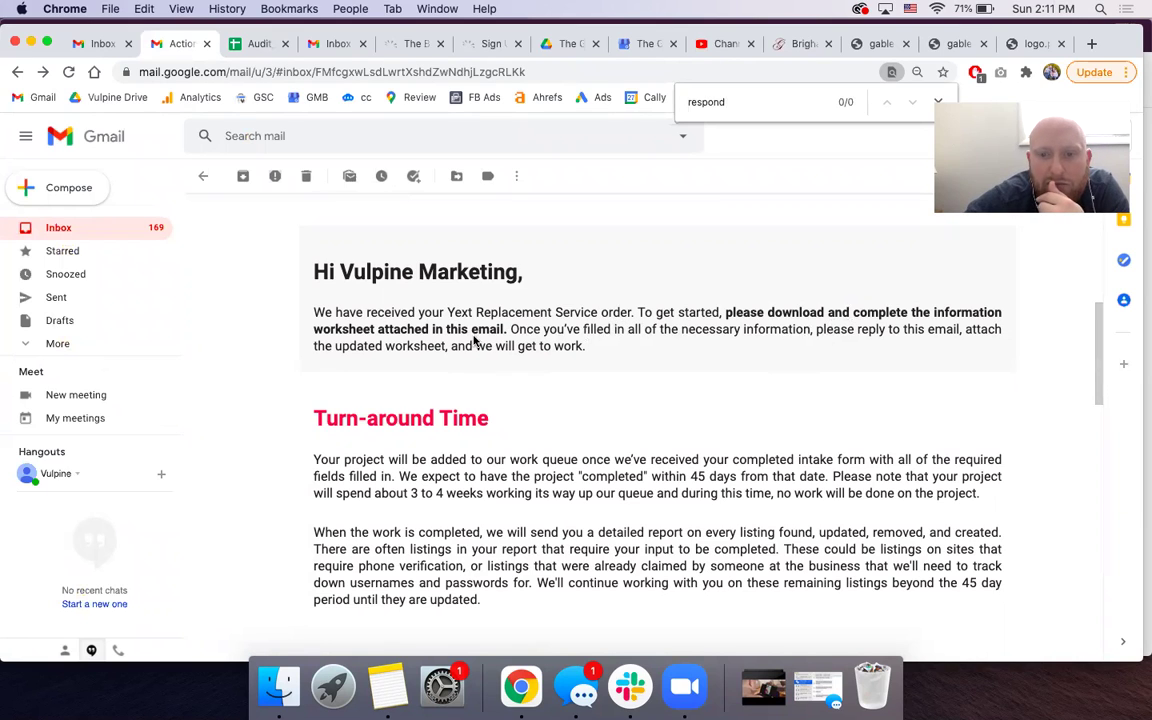
- Scroll down to the Audit_Cleanup_Intake_Form.xlsx attachment and the reply options
{"action": "triple_click", "coordinate": [369, 346]}
{"action": "scroll", "coordinate": [368, 346], "scroll_direction": "down", "scroll_amount": 10}
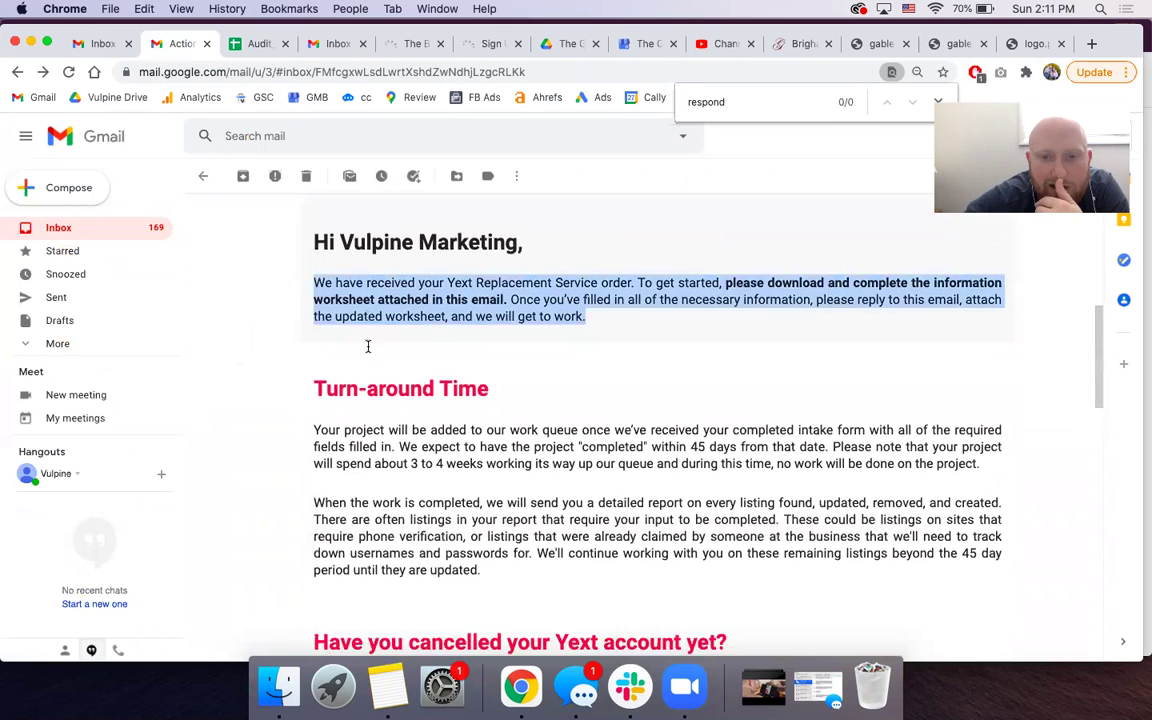
{"action": "scroll", "coordinate": [368, 351], "scroll_direction": "down", "scroll_amount": 2}
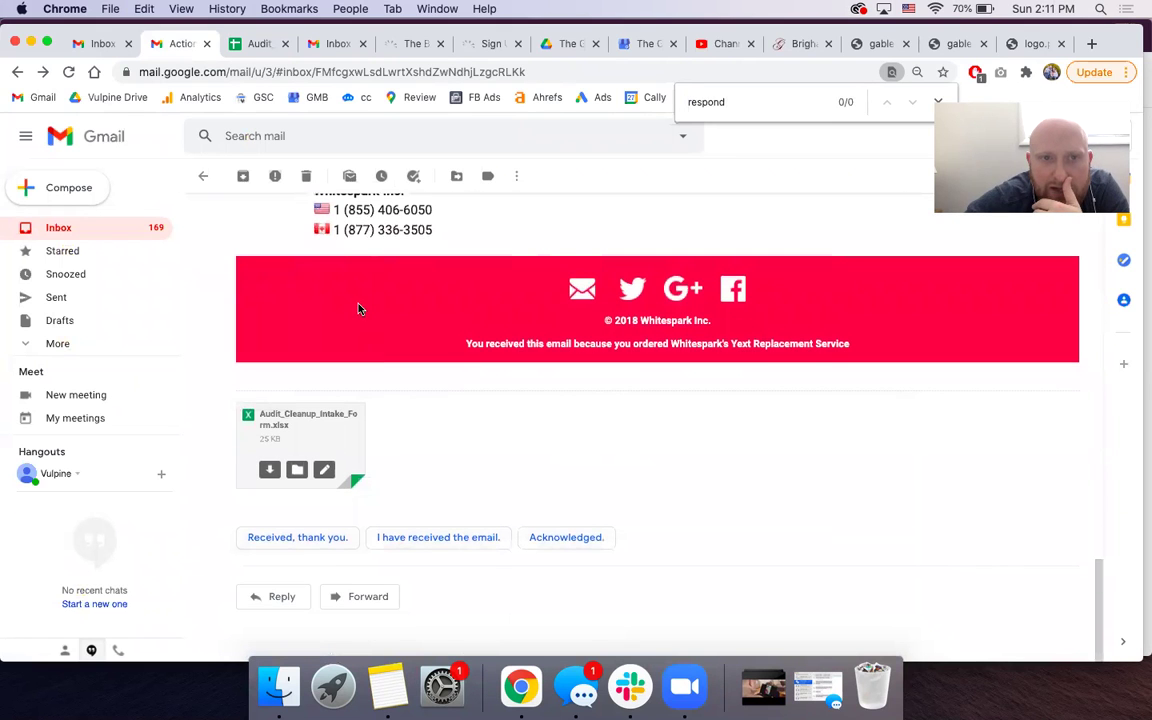
{"action": "left_click", "coordinate": [228, 45]}
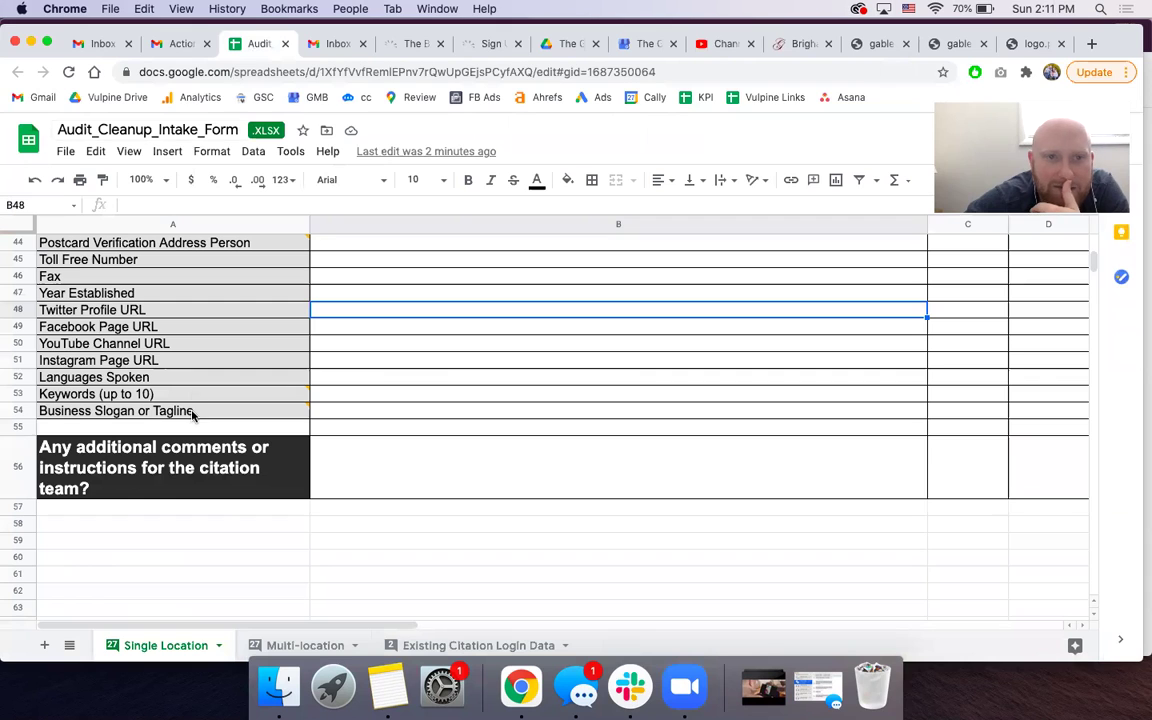
{"action": "left_click", "coordinate": [180, 43]}
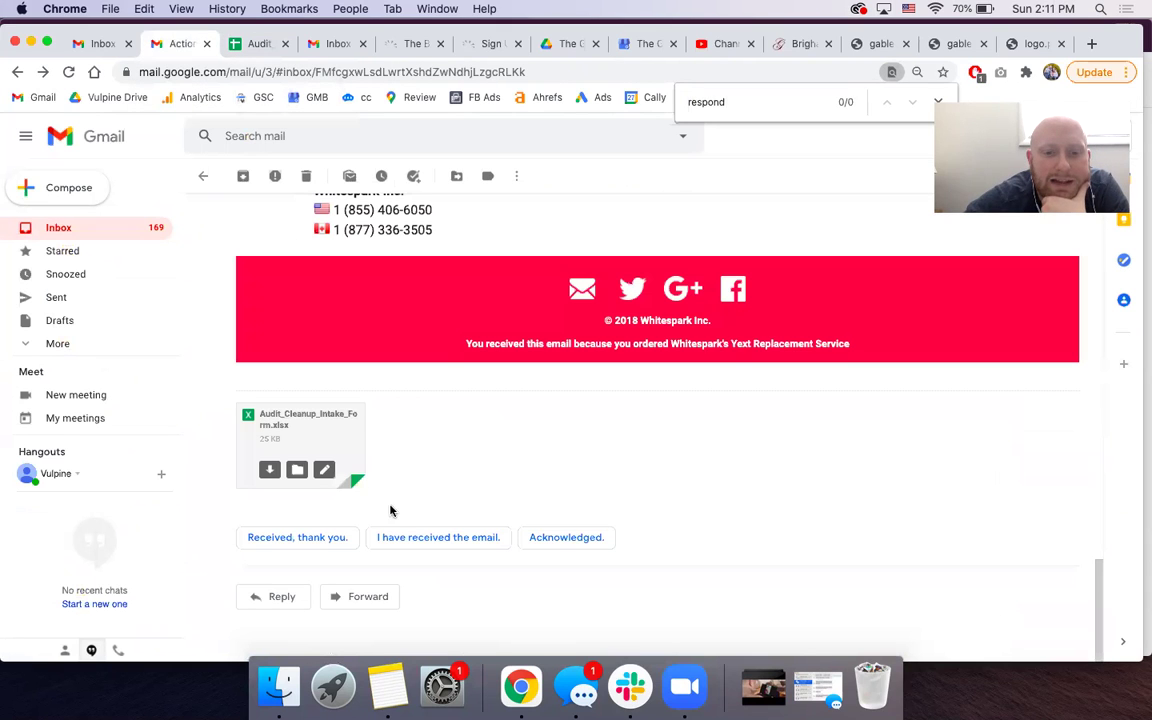